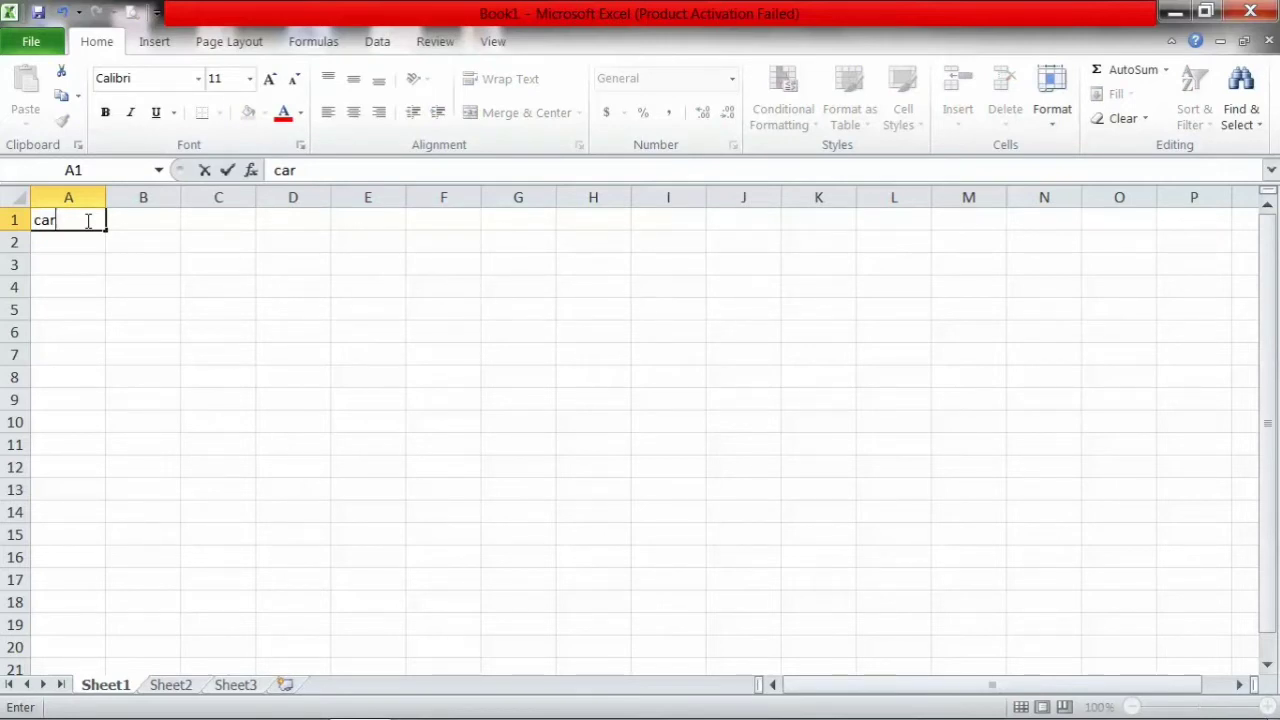
Step: Set the font size of the entire worksheet to 13
{"action": "left_click", "coordinate": [10, 196]}
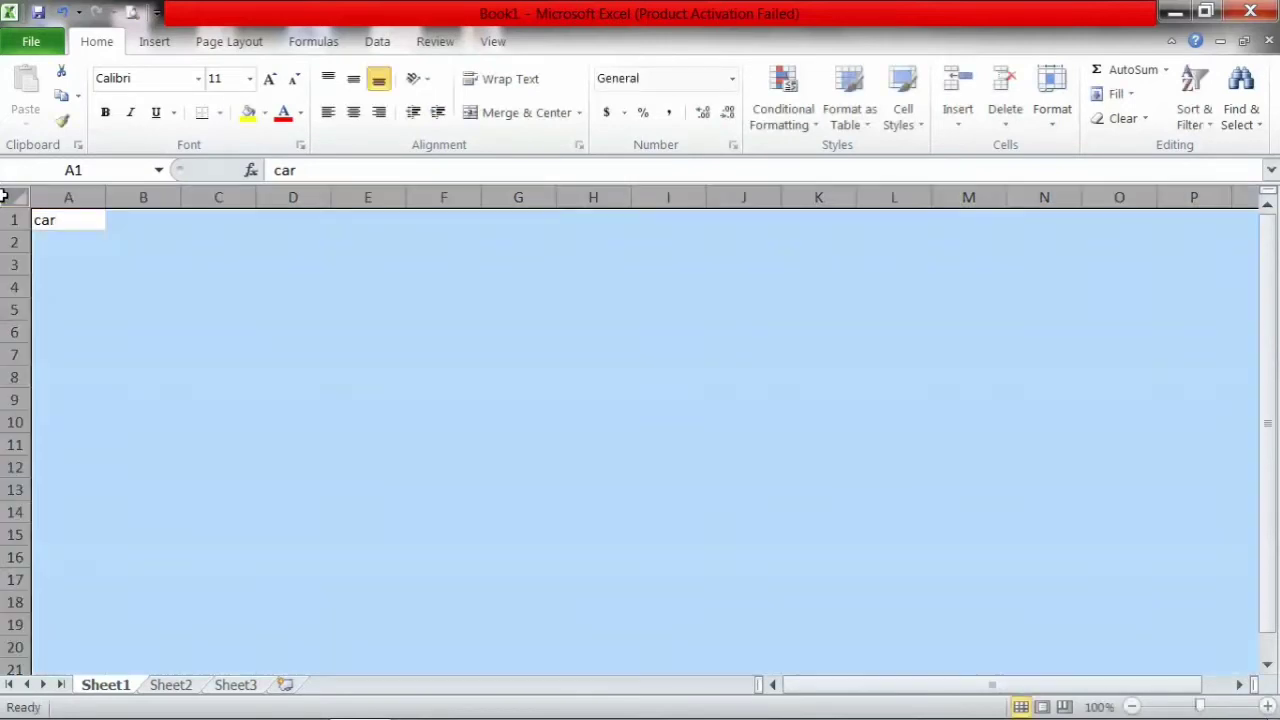
{"action": "left_click", "coordinate": [224, 73]}
{"action": "type", "text": "13"}
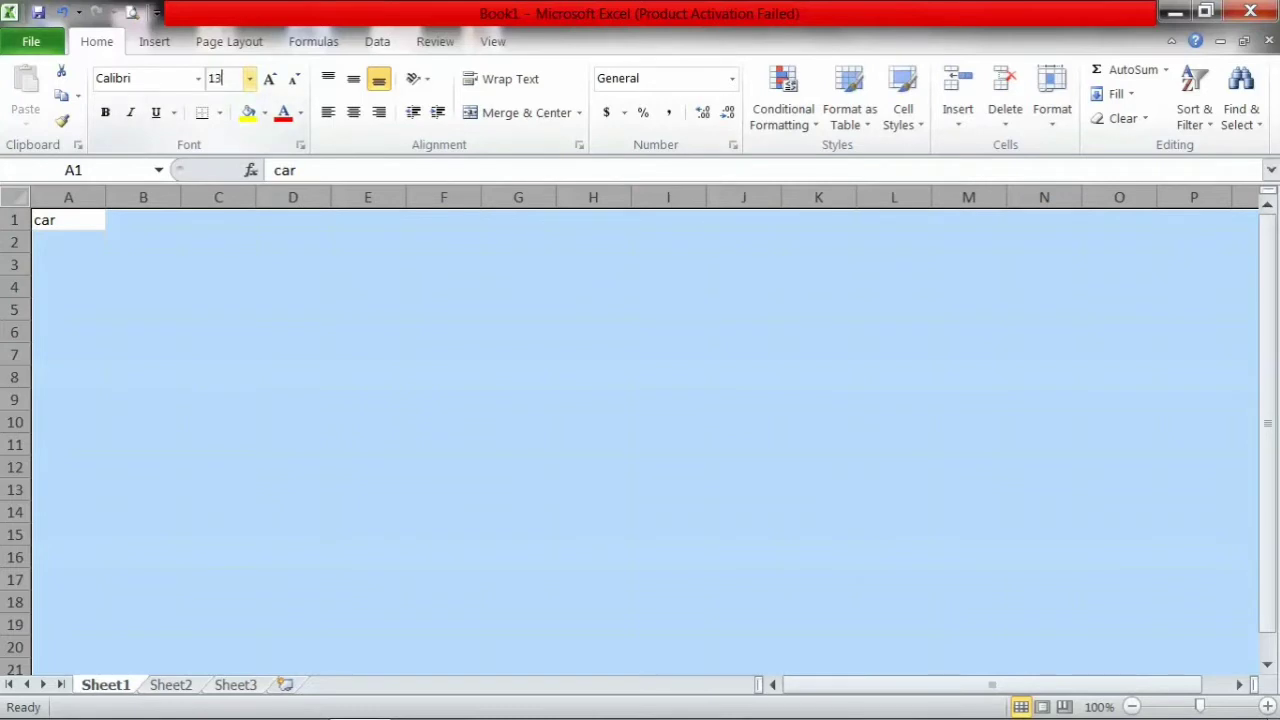
{"action": "key", "text": "Return"}
{"action": "left_click", "coordinate": [110, 271]}
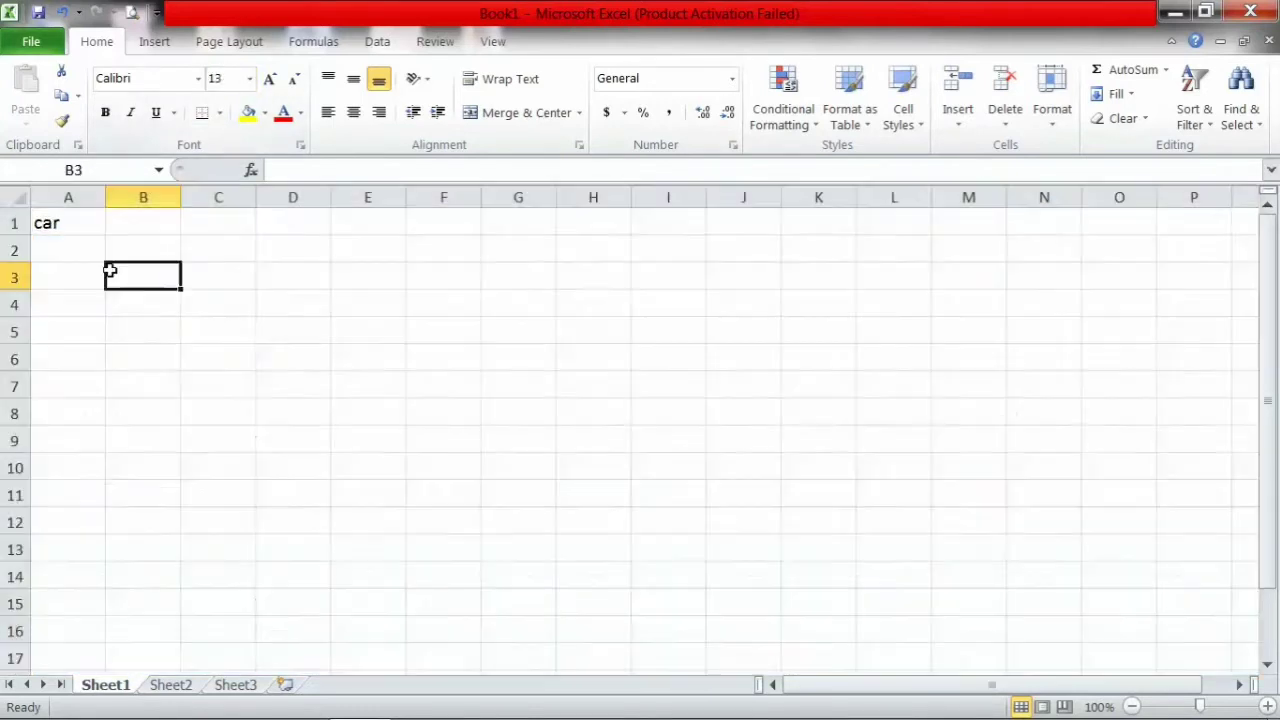
Step: Replace the label in A1 with CAR and enter 750000 in B1
{"action": "left_click", "coordinate": [63, 225]}
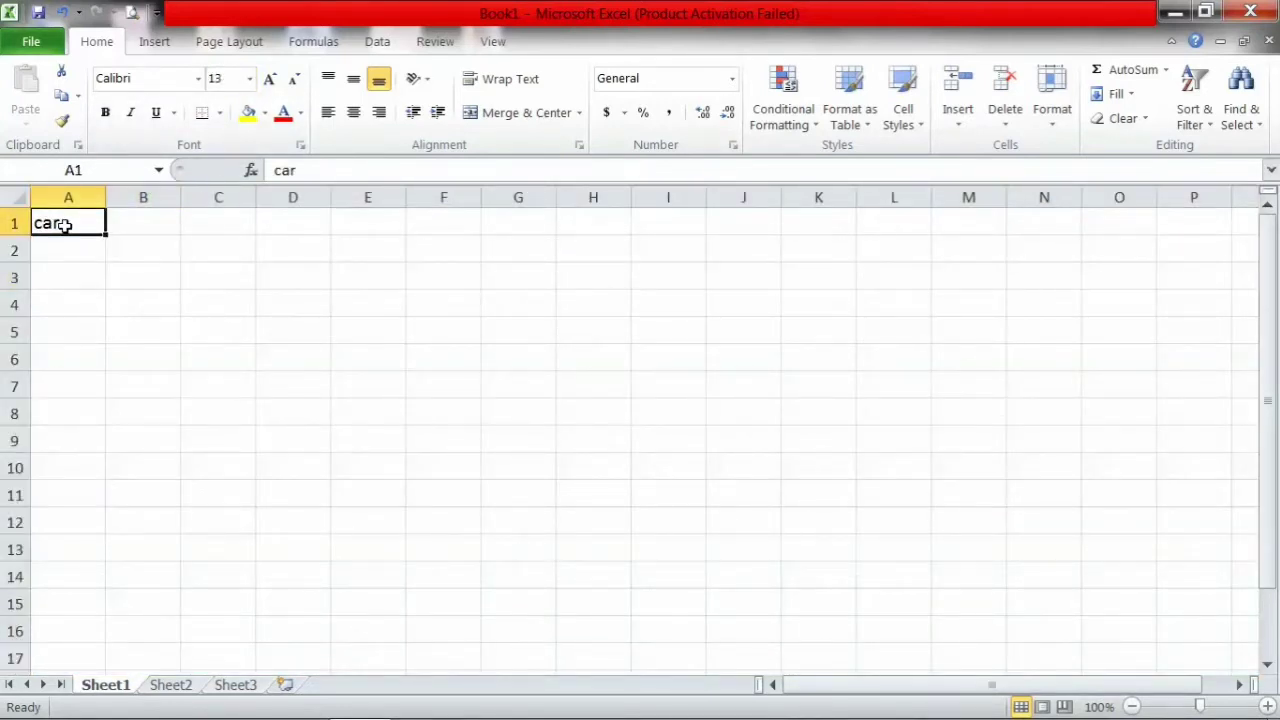
{"action": "type", "text": "CAR"}
{"action": "key", "text": "Tab"}
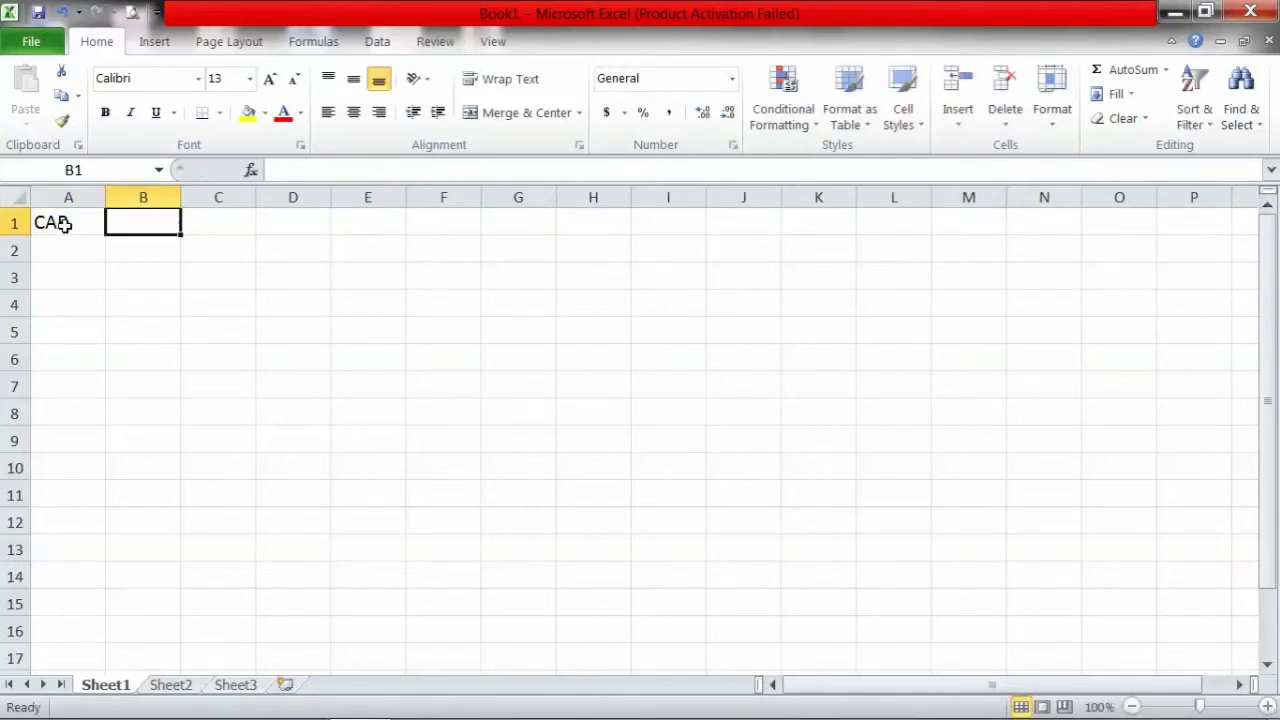
{"action": "type", "text": "75000"}
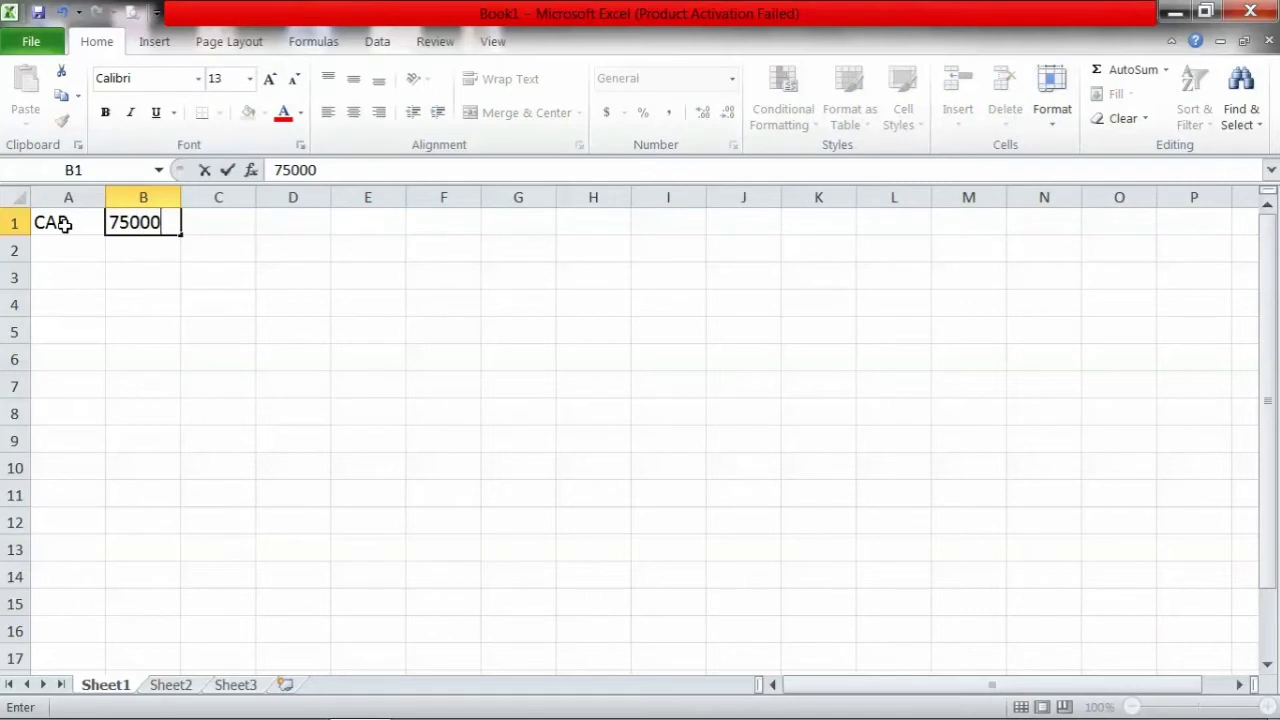
{"action": "type", "text": "0"}
{"action": "key", "text": "Return"}
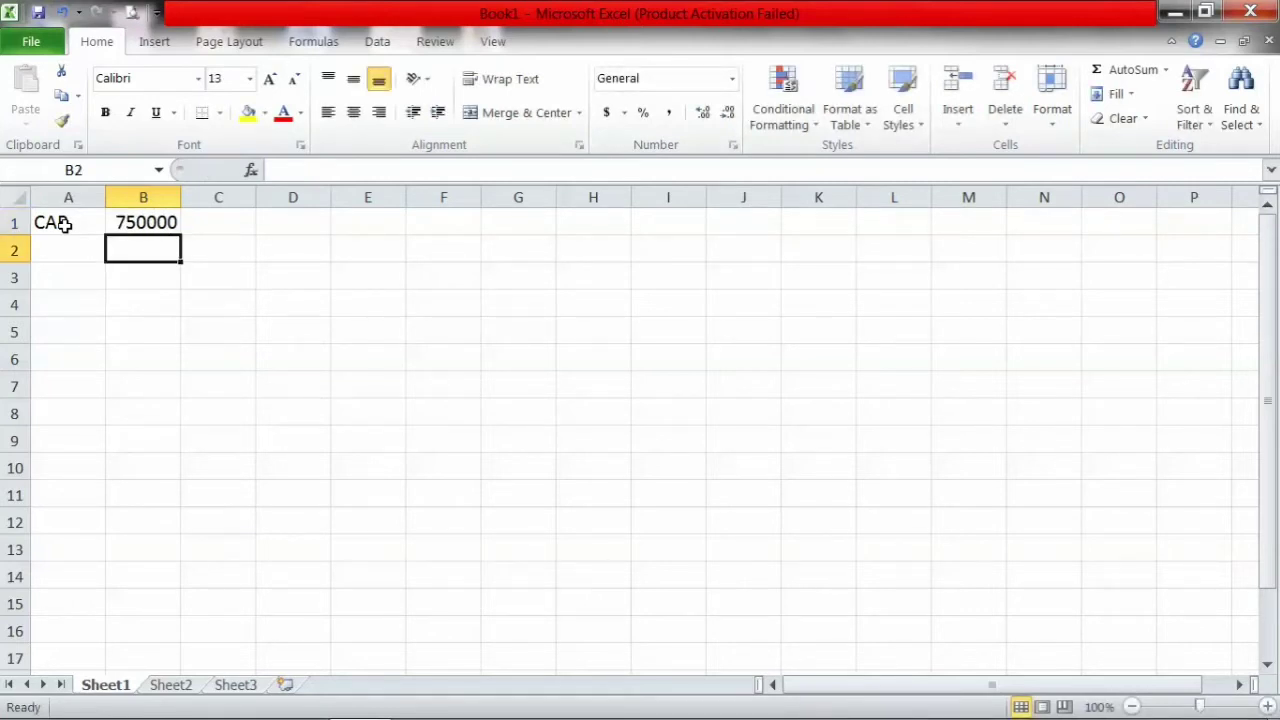
Step: Enter the label Downpayment in A2 and auto-fit column A to its contents
{"action": "left_click", "coordinate": [74, 250]}
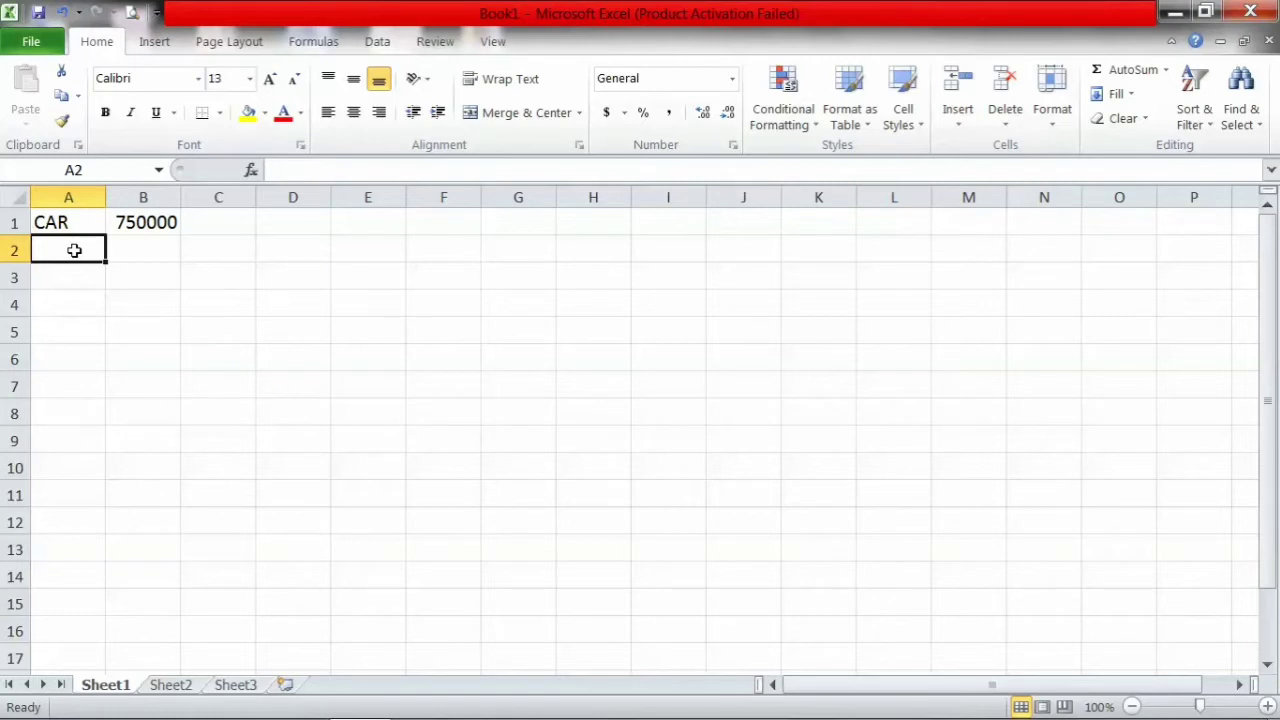
{"action": "type", "text": "D"}
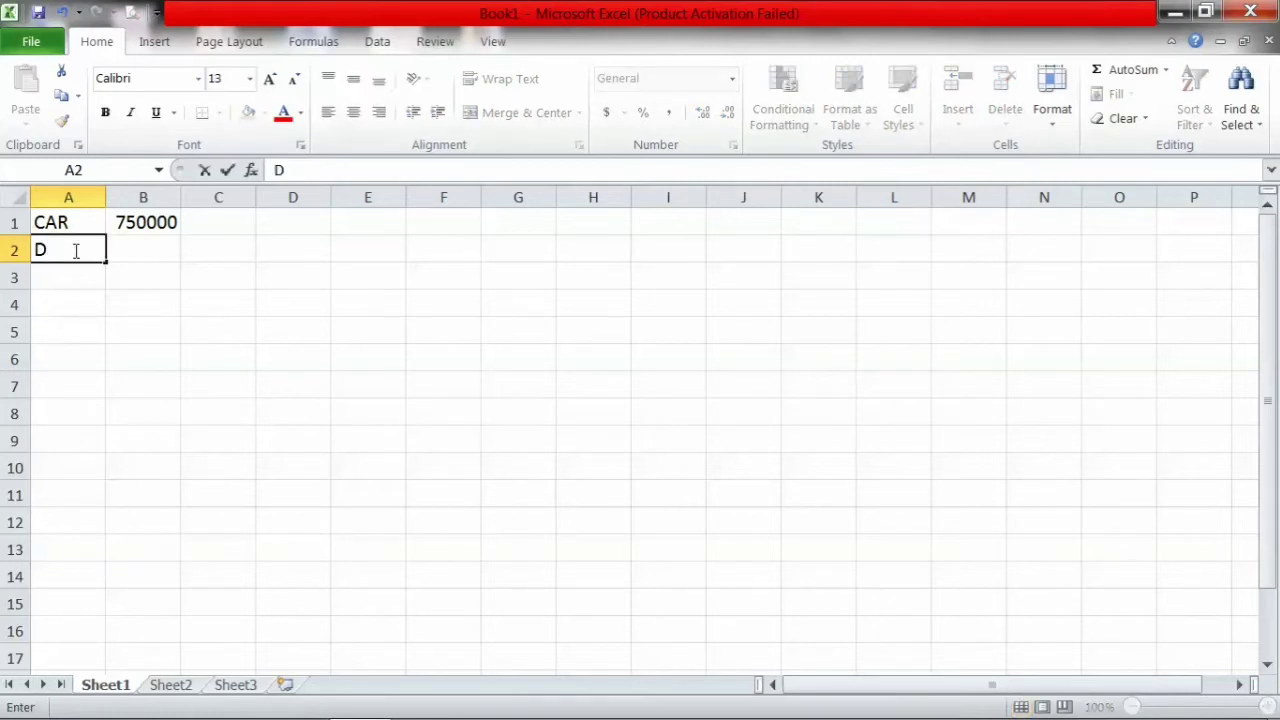
{"action": "type", "text": "ownpayment"}
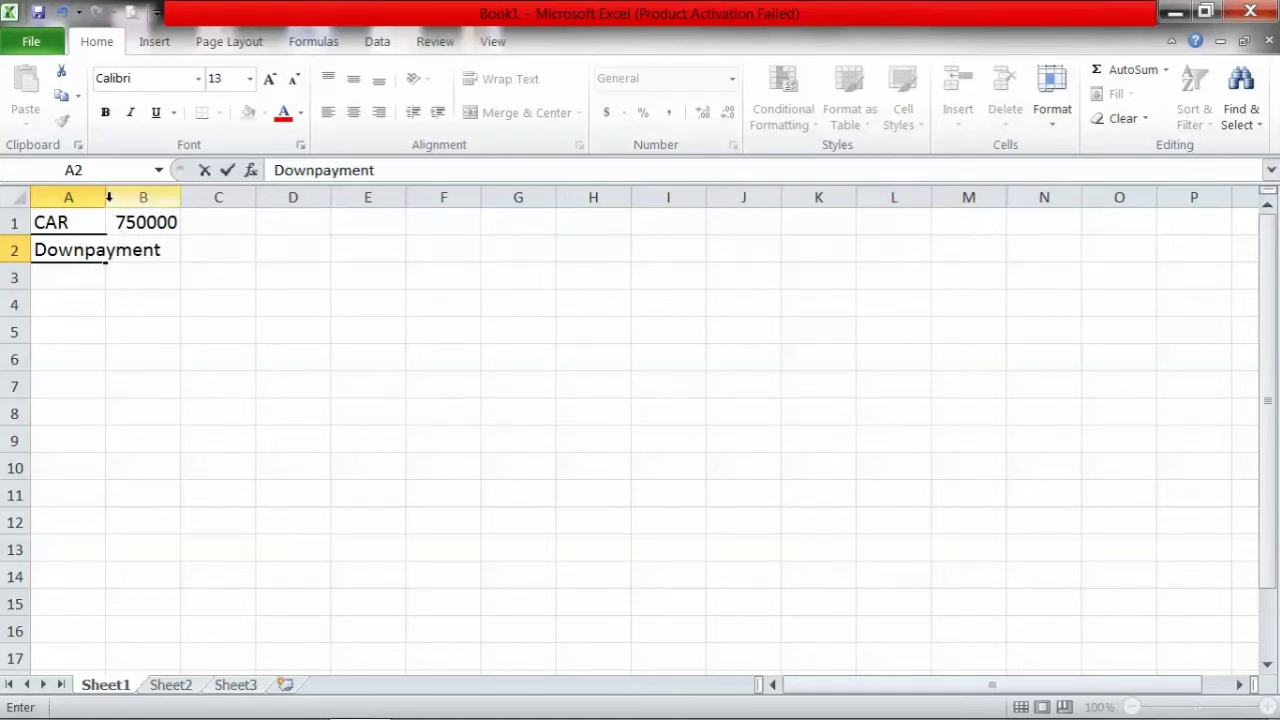
{"action": "left_click", "coordinate": [137, 383]}
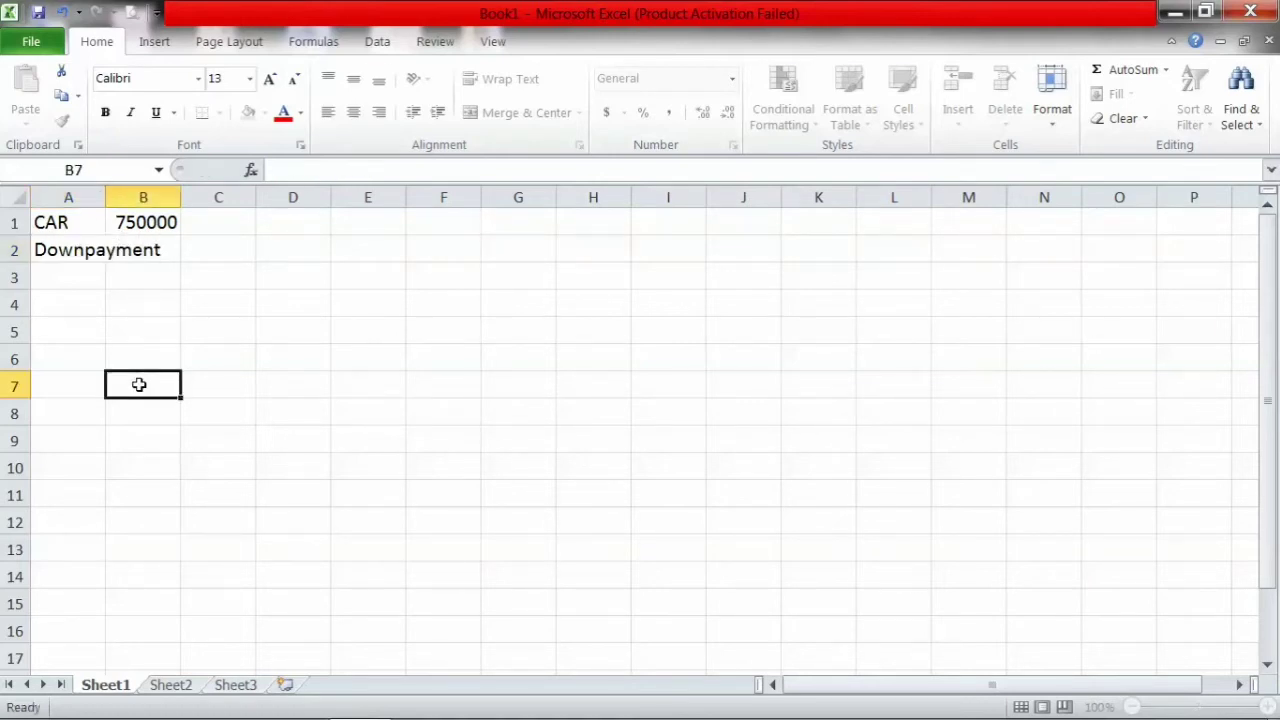
{"action": "double_click", "coordinate": [107, 195]}
{"action": "left_click", "coordinate": [180, 249]}
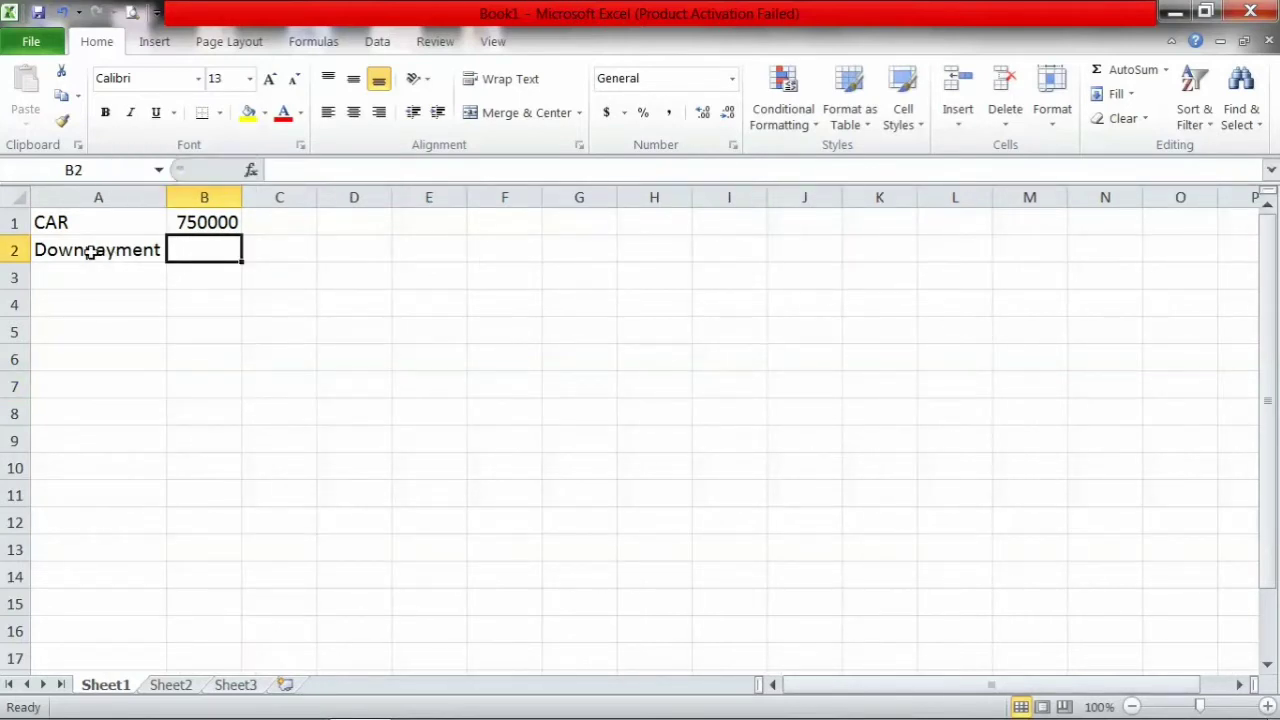
Step: Correct the label in A2 to read Down payment
{"action": "left_click", "coordinate": [145, 246]}
{"action": "left_click", "coordinate": [314, 170]}
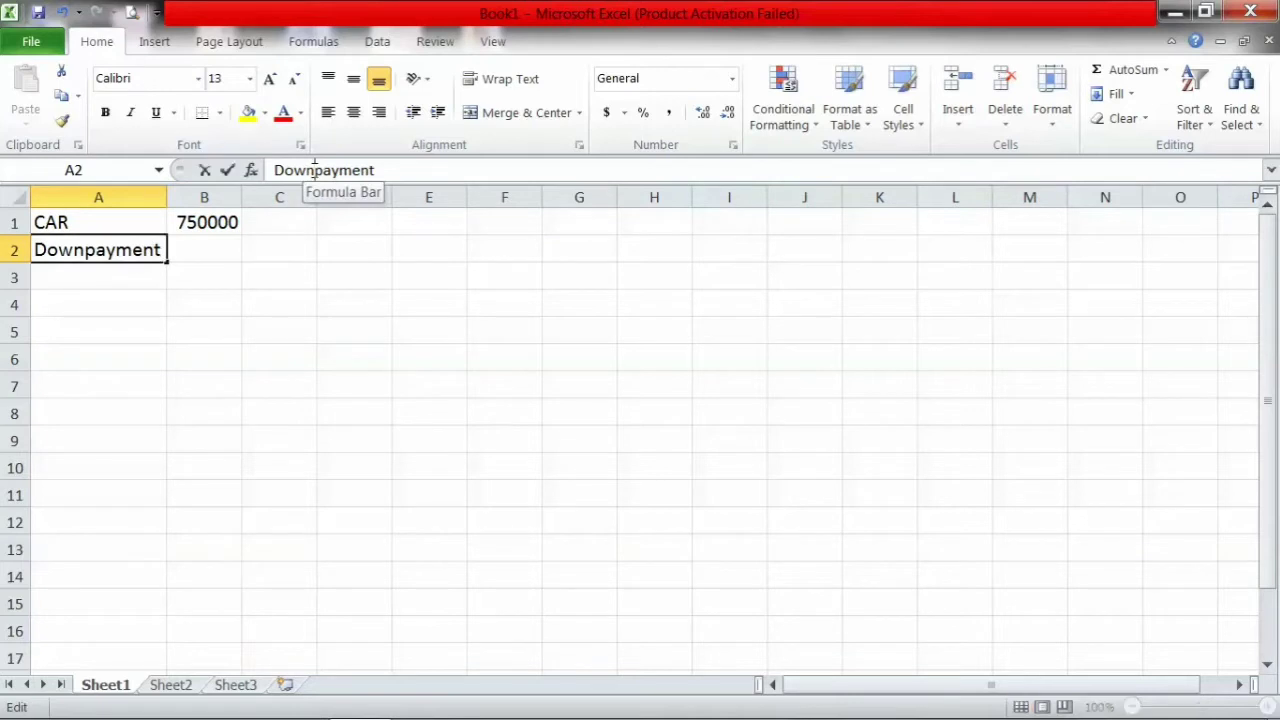
{"action": "left_click", "coordinate": [221, 257]}
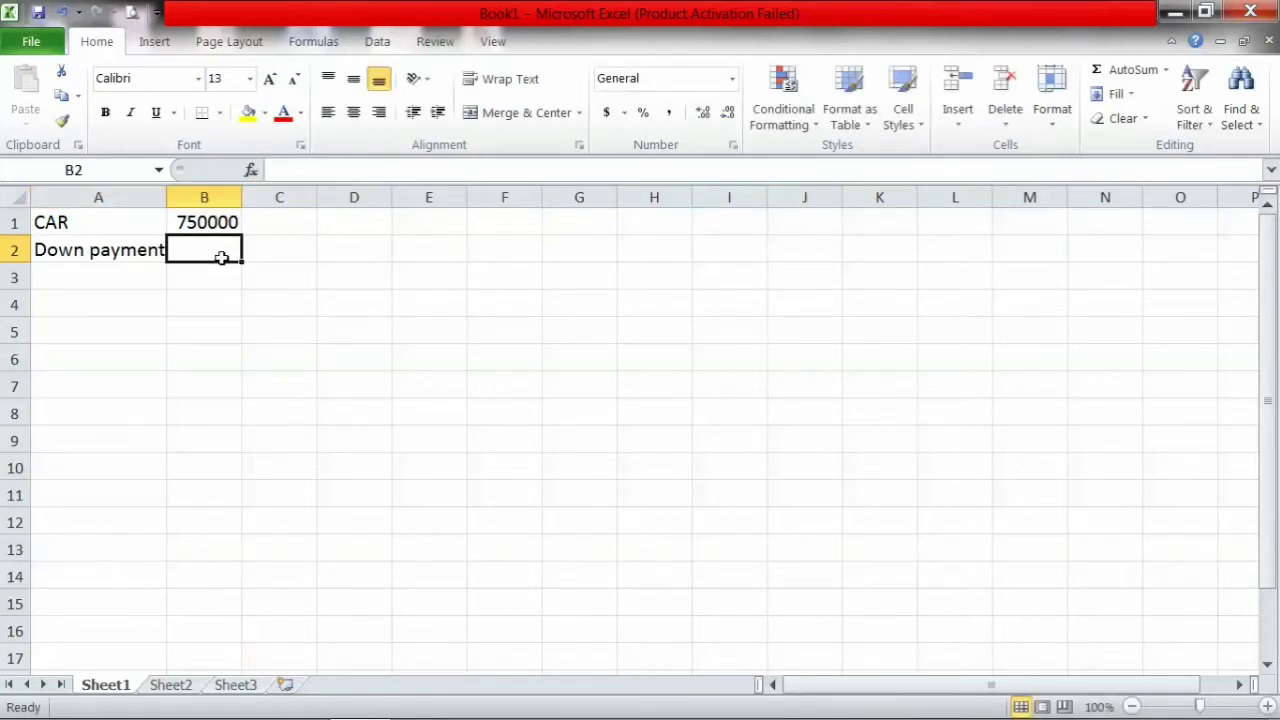
Step: Enter 300000 in B2 as the down payment amount
{"action": "type", "text": "3"}
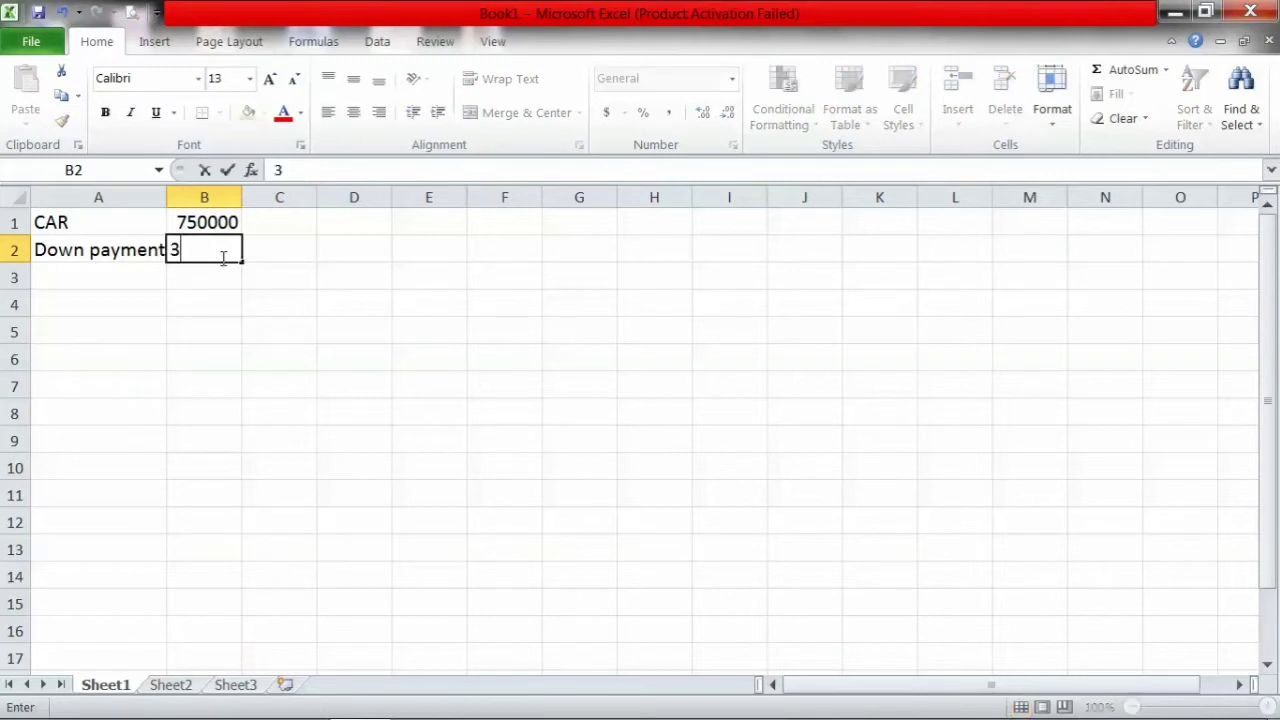
{"action": "type", "text": "0000"}
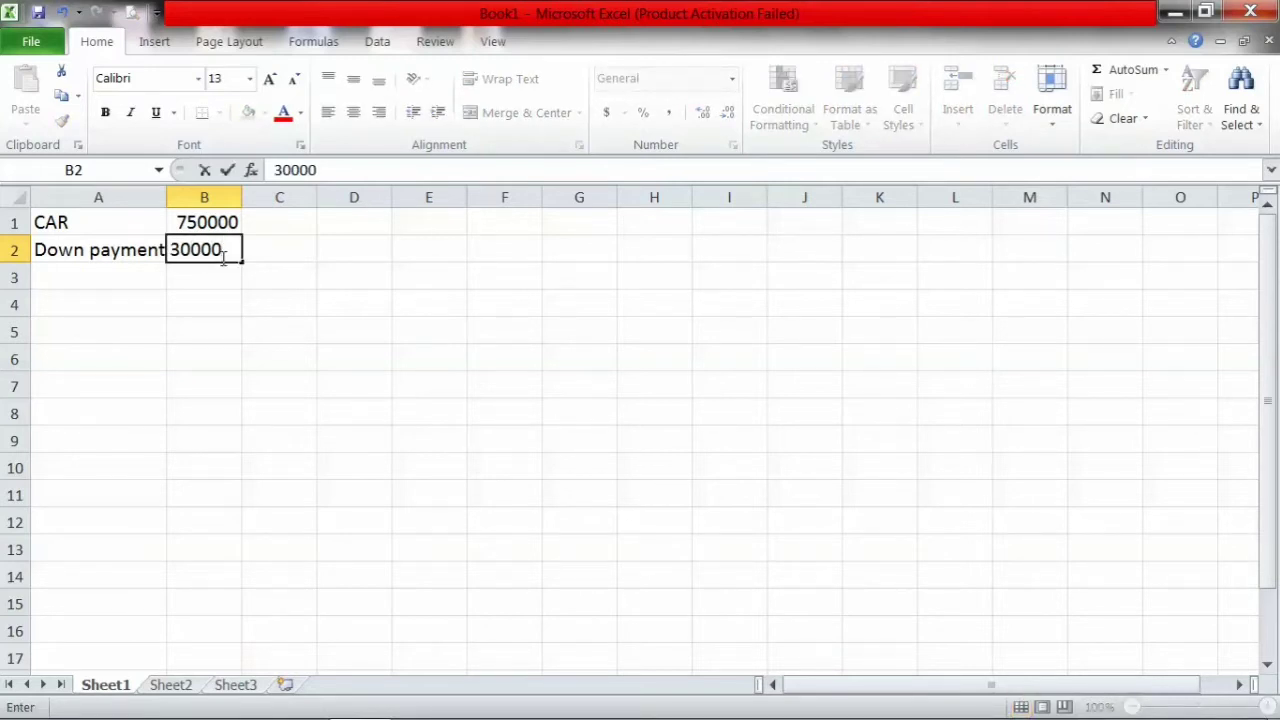
{"action": "type", "text": "0"}
{"action": "key", "text": "Return"}
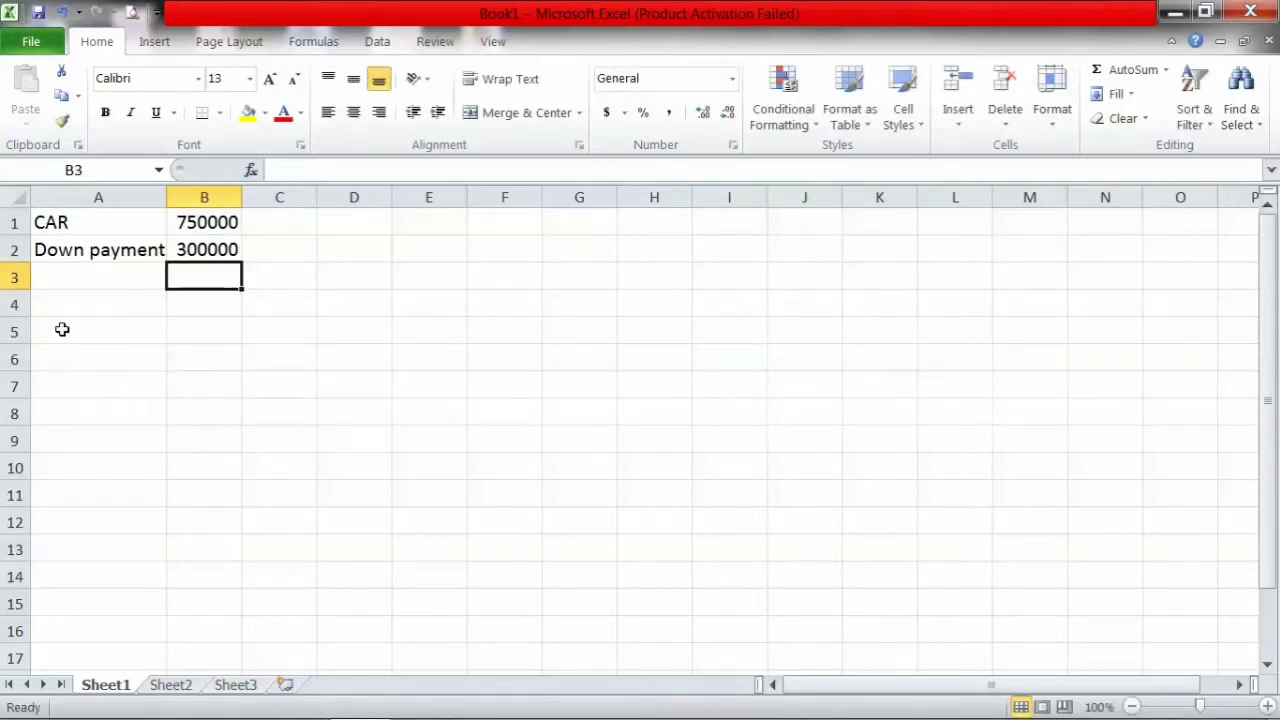
Step: Enter the label "no of year" in A3 and the value 4 in B3
{"action": "left_click", "coordinate": [63, 273]}
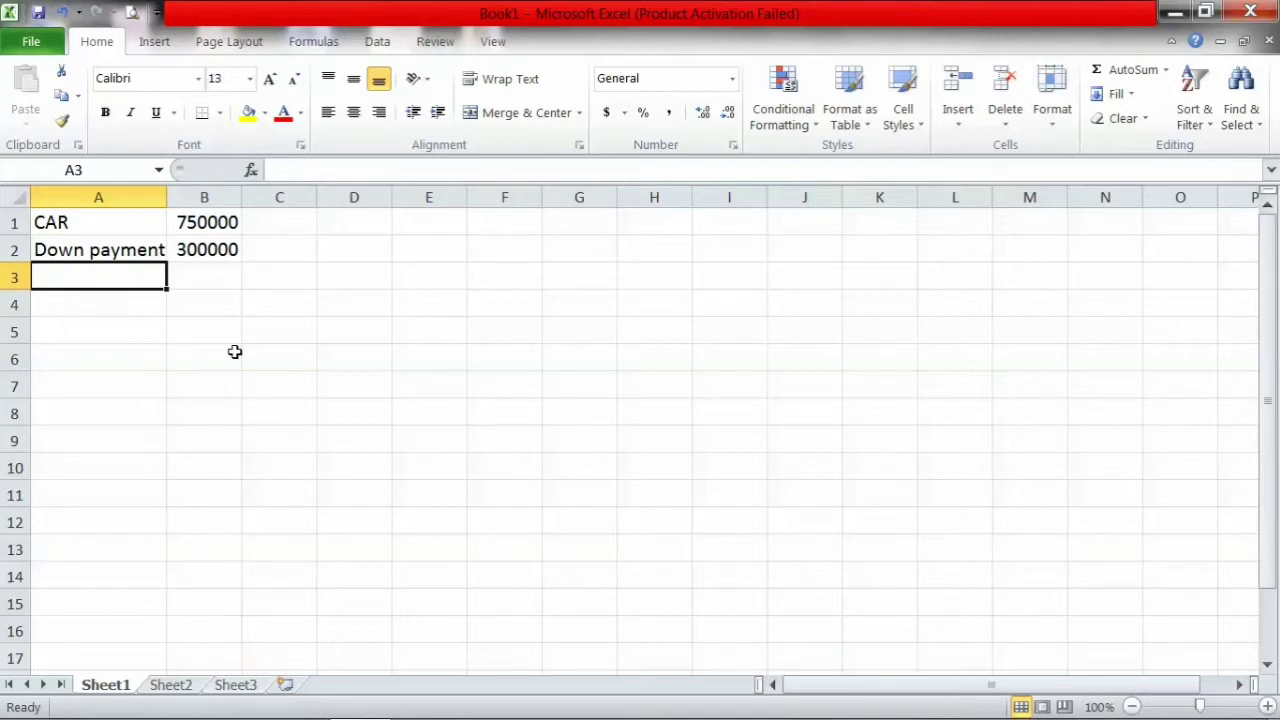
{"action": "type", "text": "y"}
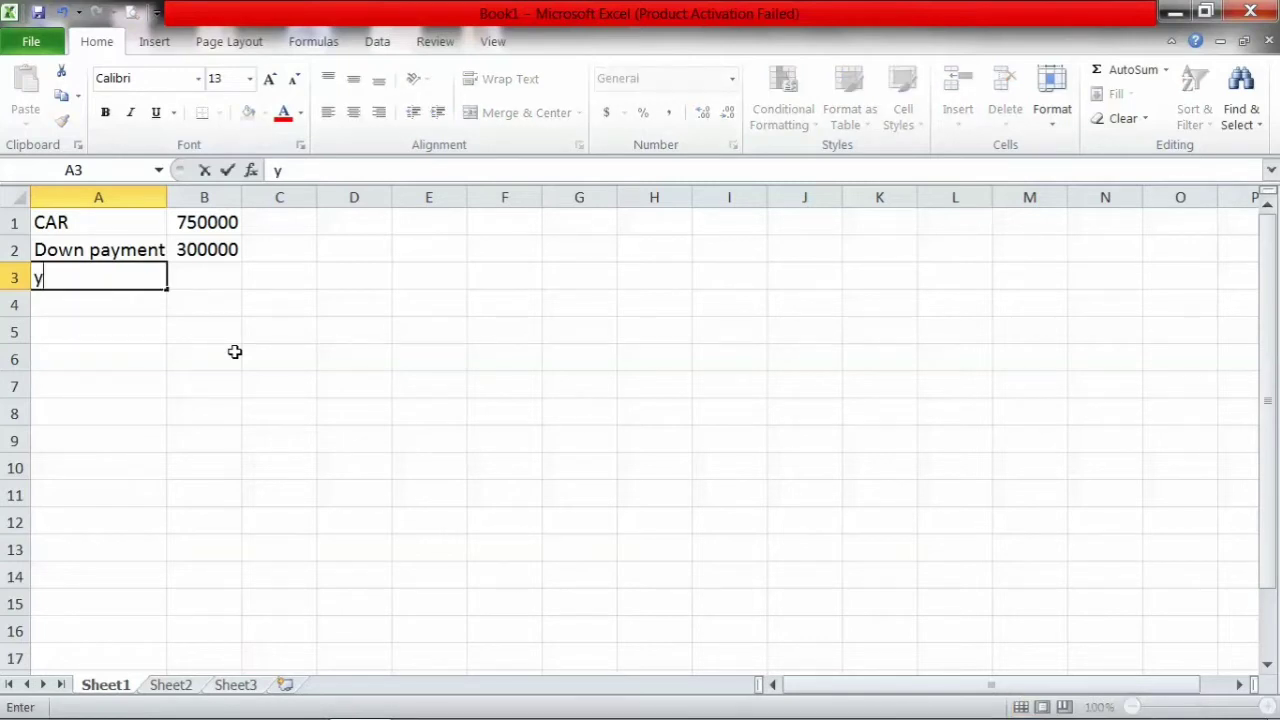
{"action": "key", "text": "BackSpace"}
{"action": "type", "text": "no of year"}
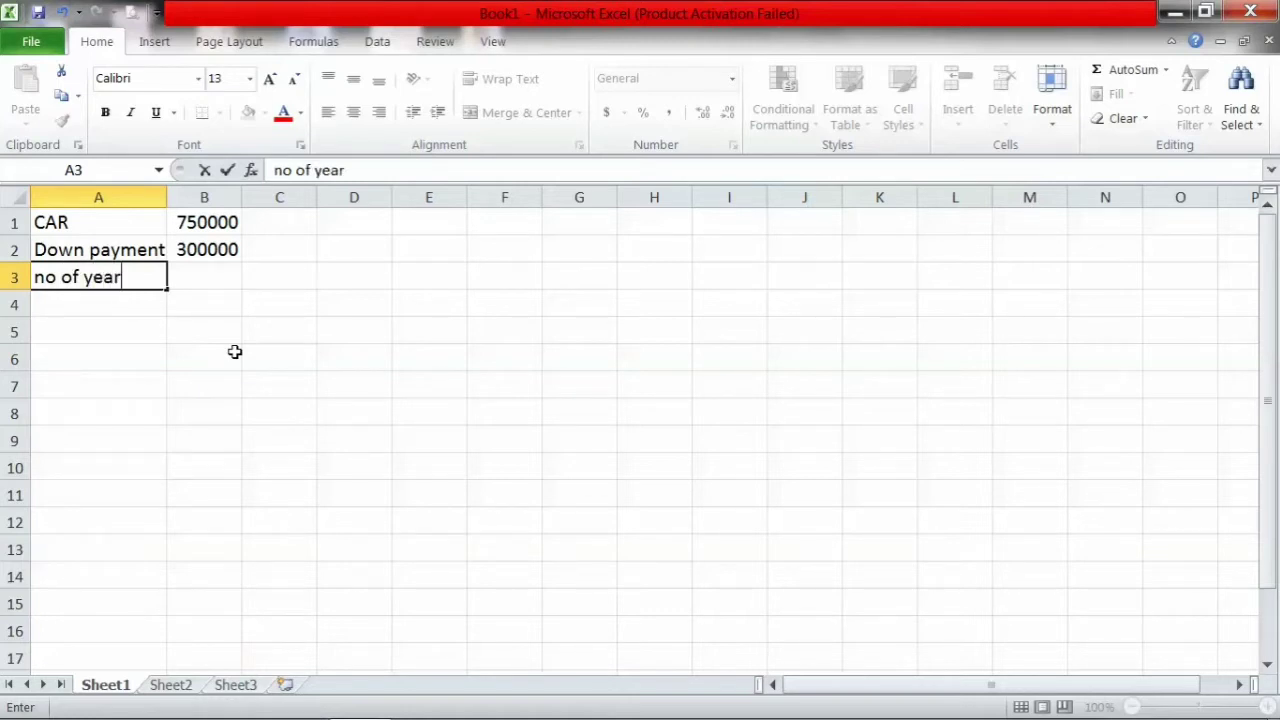
{"action": "key", "text": "Tab"}
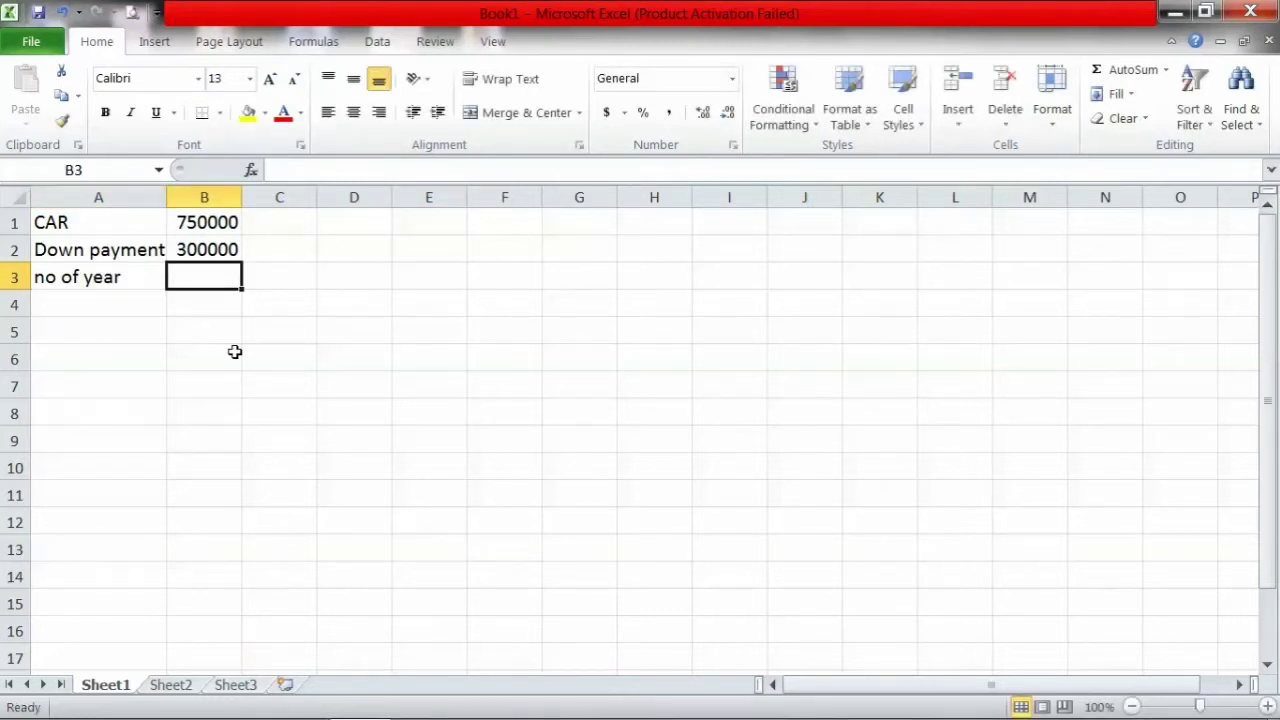
{"action": "type", "text": "4"}
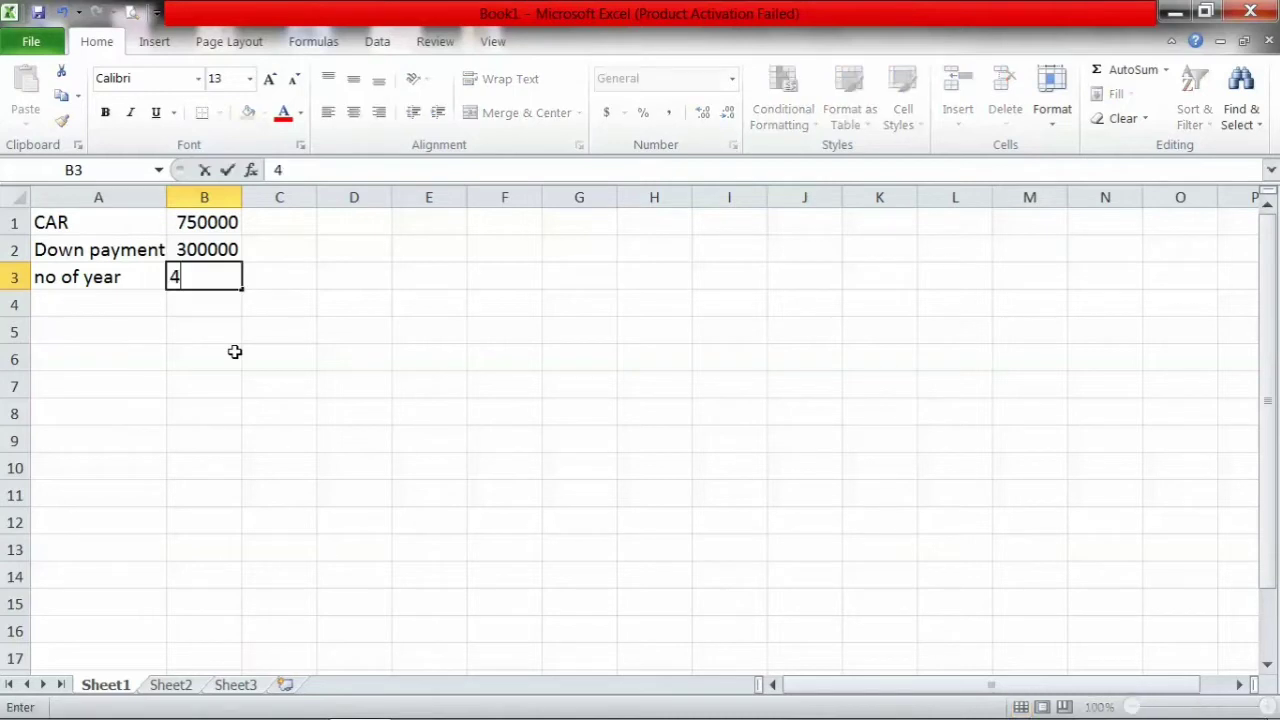
Step: Enter the label "rate of intrest" in A4 and 8.5% in B4
{"action": "left_click", "coordinate": [143, 305]}
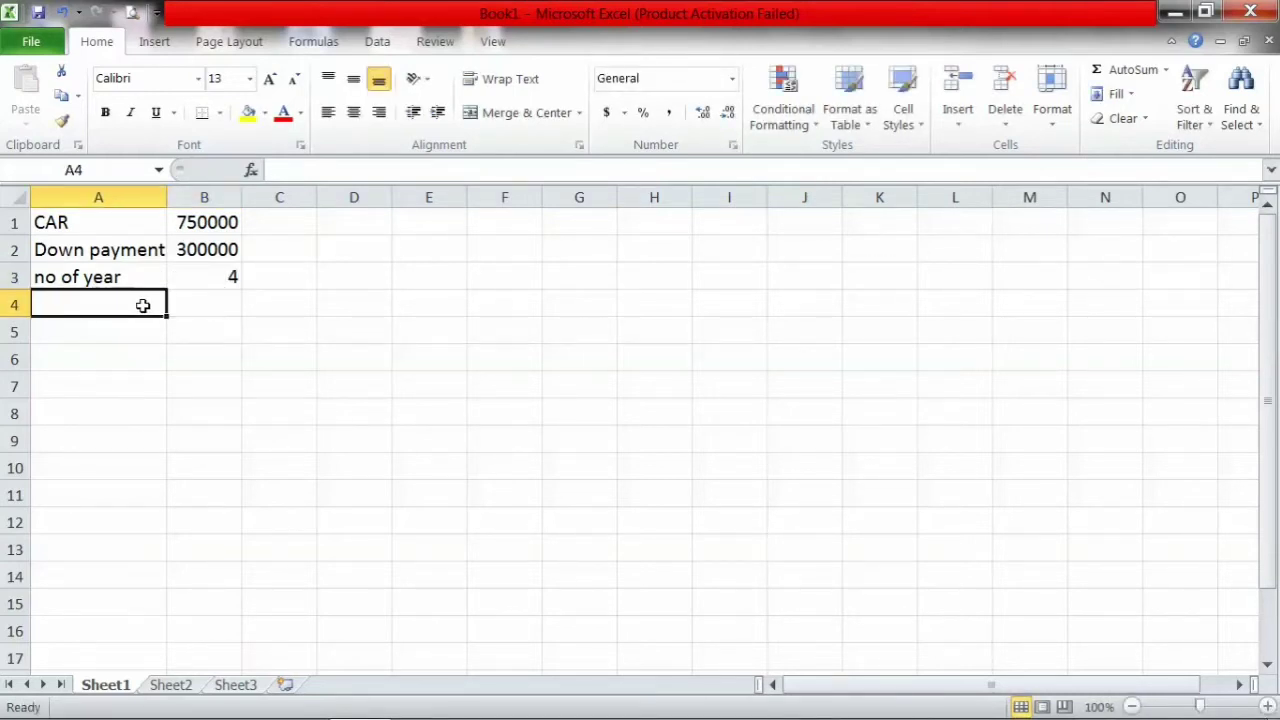
{"action": "type", "text": "rate "}
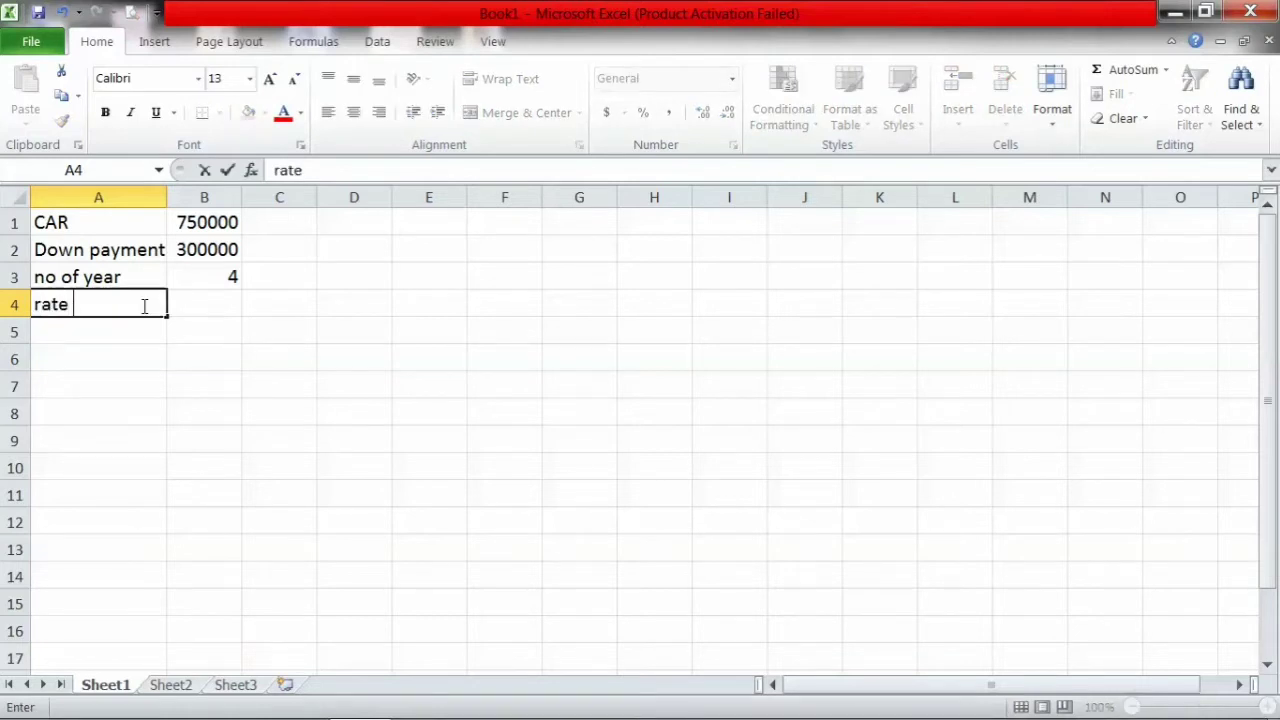
{"action": "type", "text": "of intrest"}
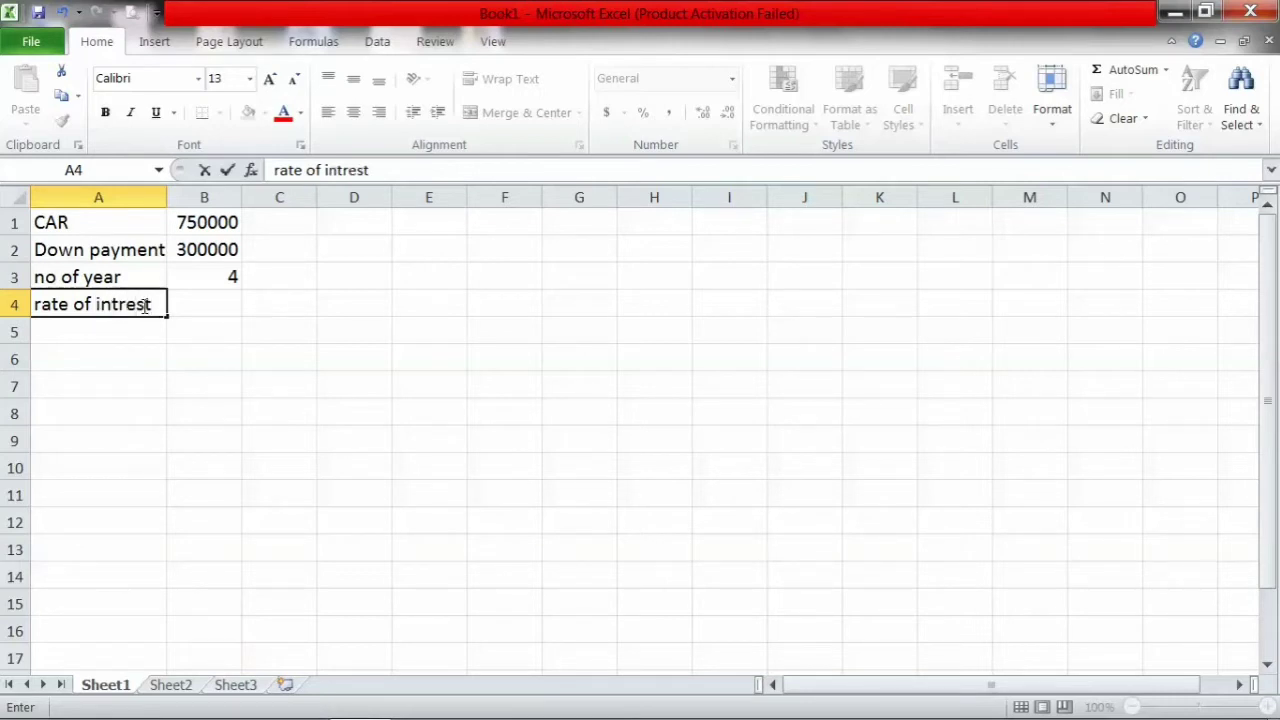
{"action": "left_click", "coordinate": [210, 306]}
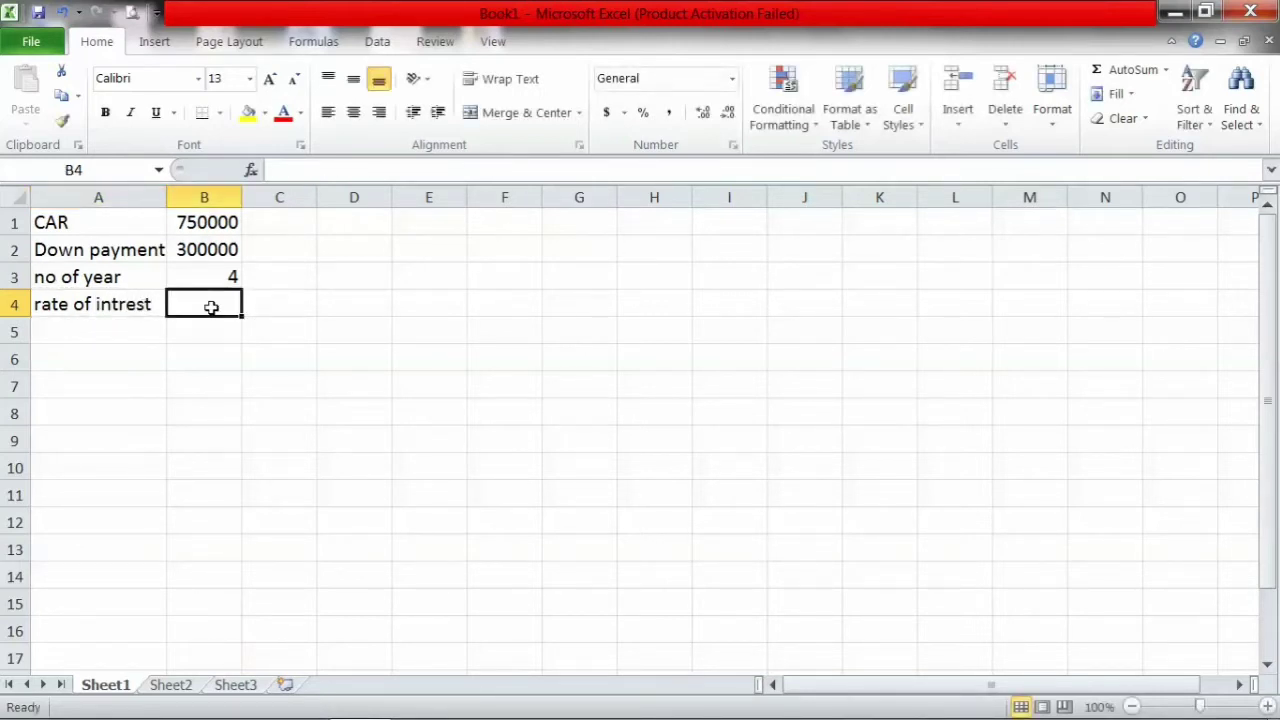
{"action": "type", "text": "8"}
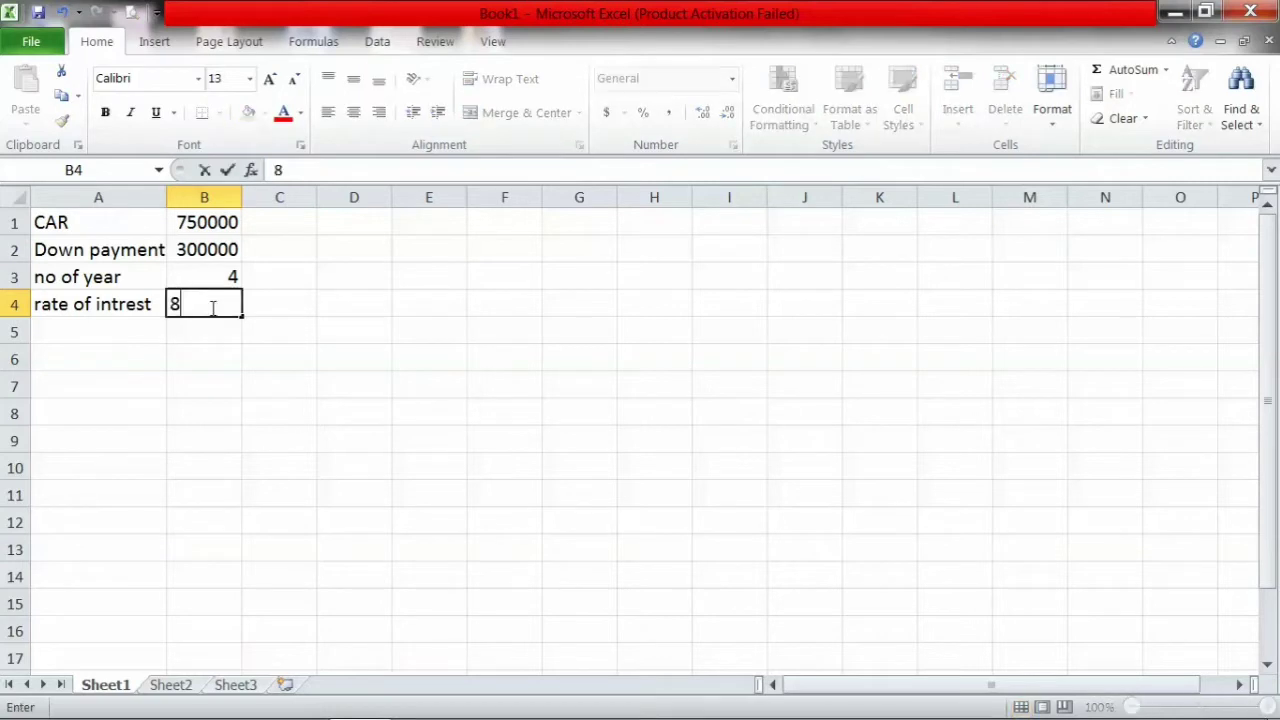
{"action": "type", "text": ".5%"}
{"action": "key", "text": "Return"}
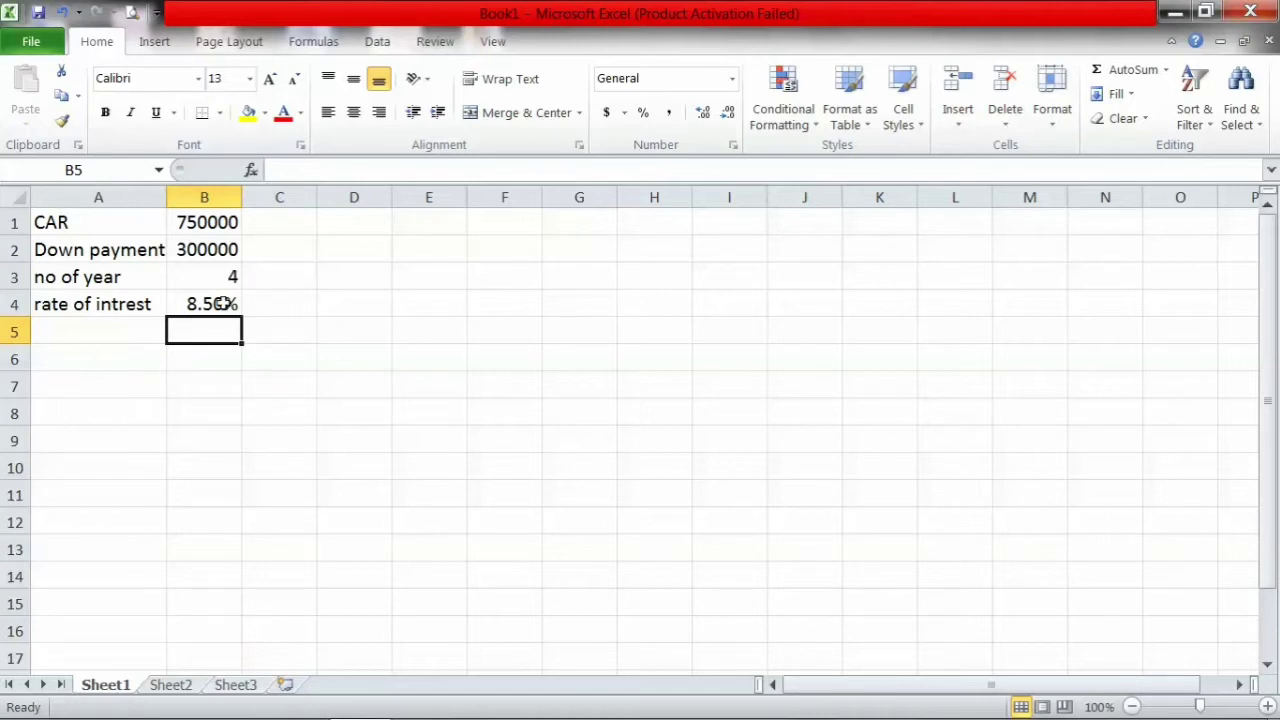
{"action": "type", "text": "="}
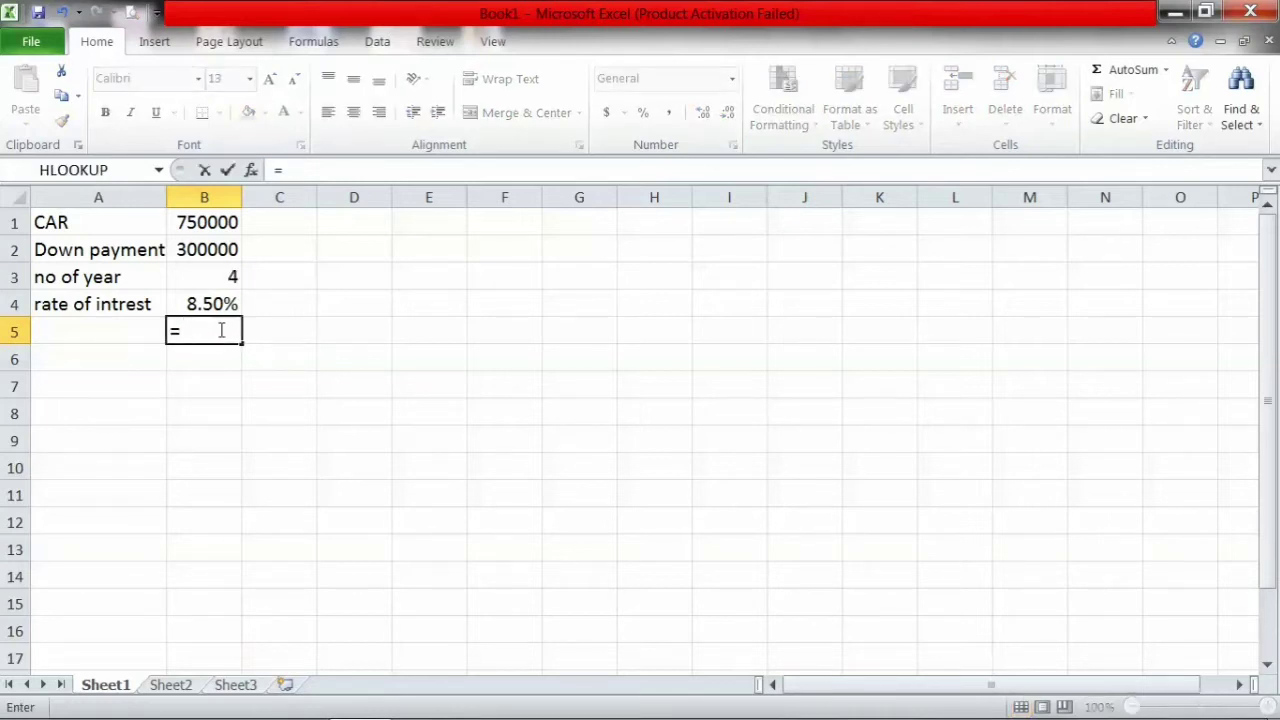
{"action": "type", "text": "pmt"}
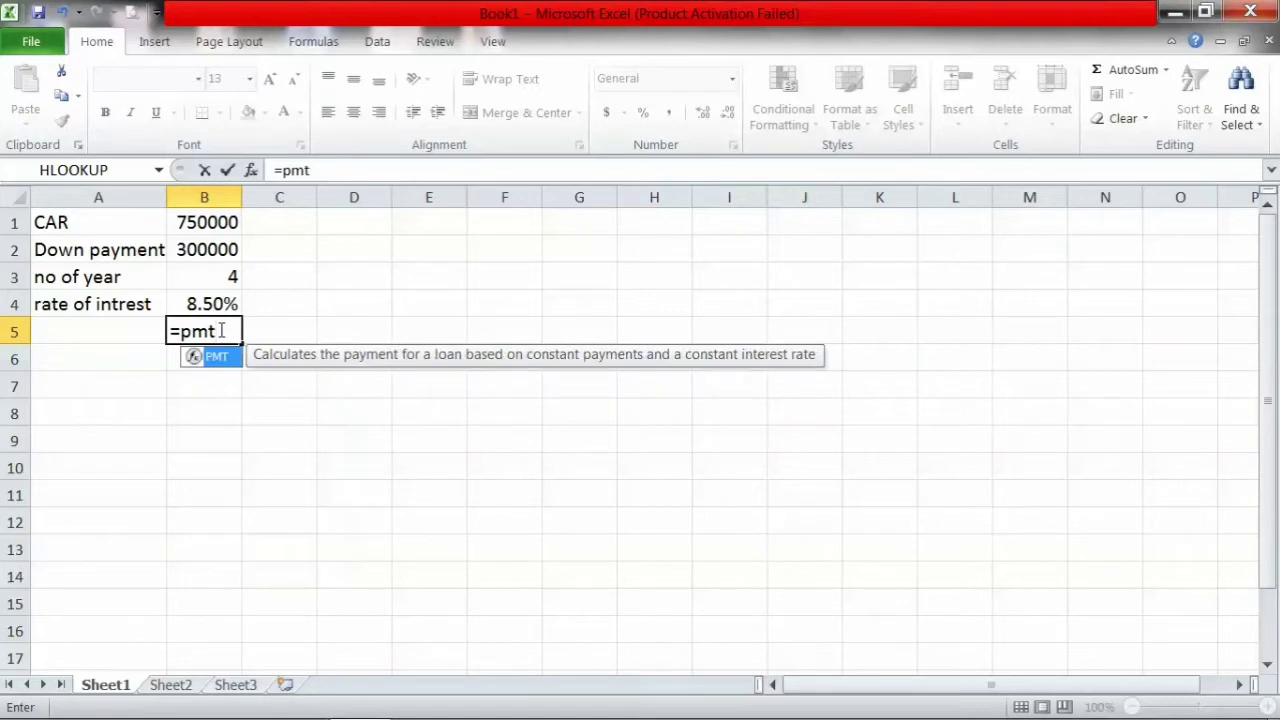
{"action": "key", "text": "BackSpace"}
{"action": "key", "text": "BackSpace"}
{"action": "key", "text": "BackSpace"}
{"action": "key", "text": "BackSpace"}
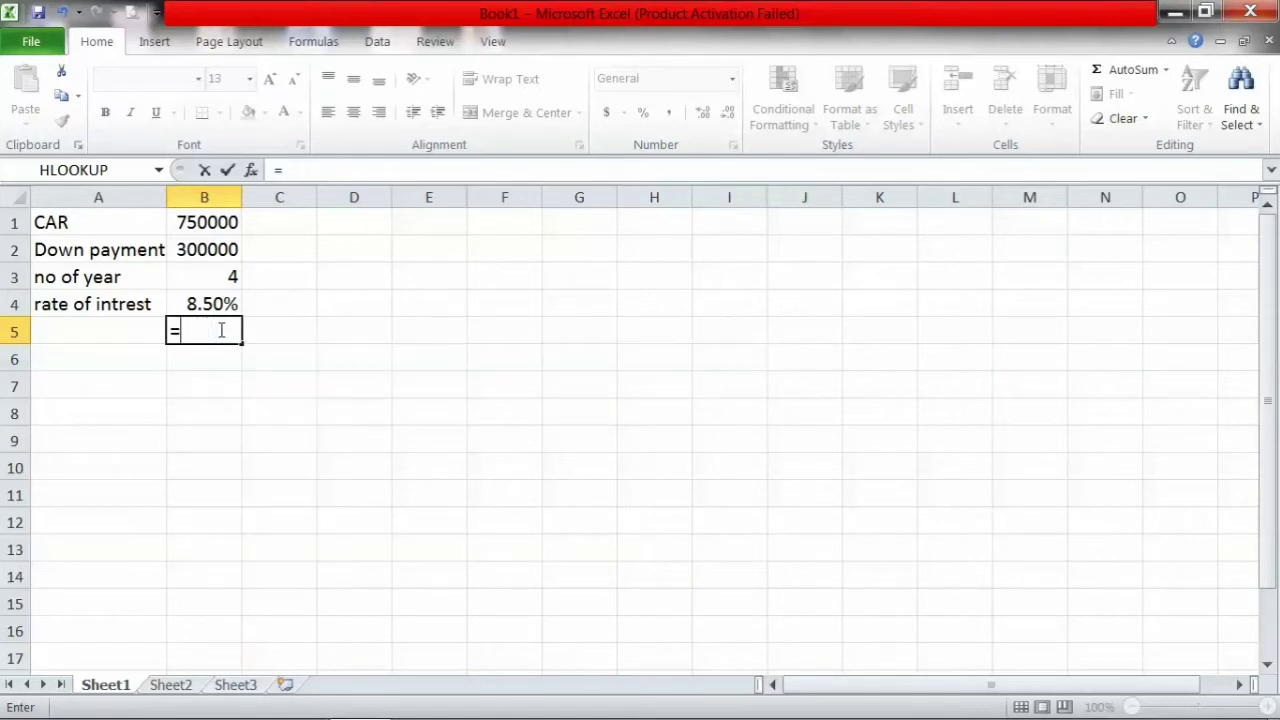
{"action": "key", "text": "Return"}
Step: Look up the PMT function in the full function list for cell B5, starting from the financial functions
{"action": "left_click", "coordinate": [229, 322]}
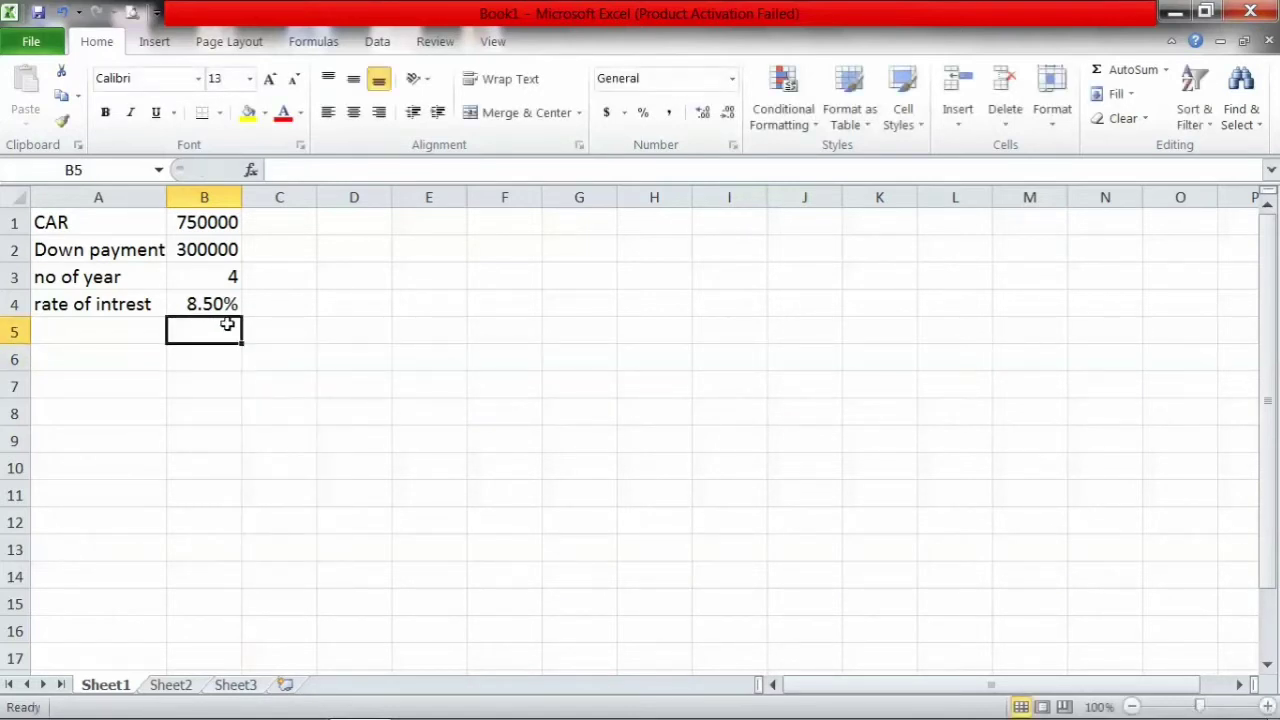
{"action": "left_click", "coordinate": [313, 41]}
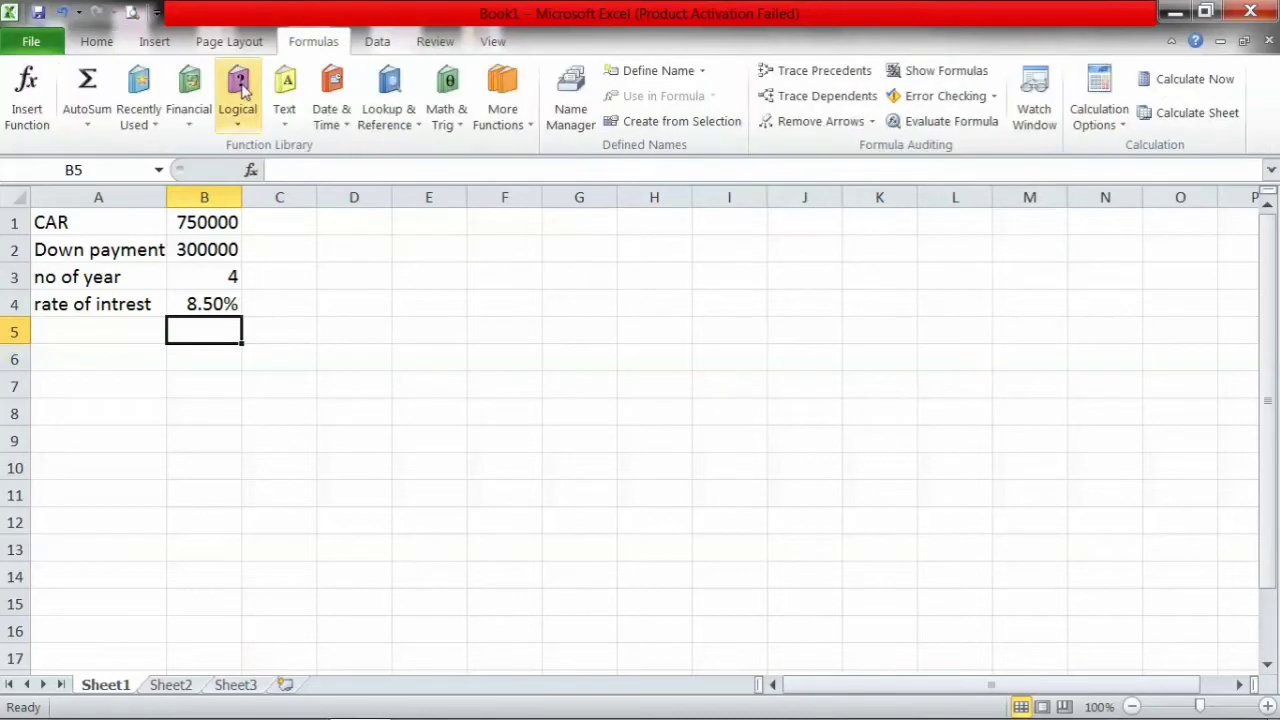
{"action": "left_click", "coordinate": [185, 118]}
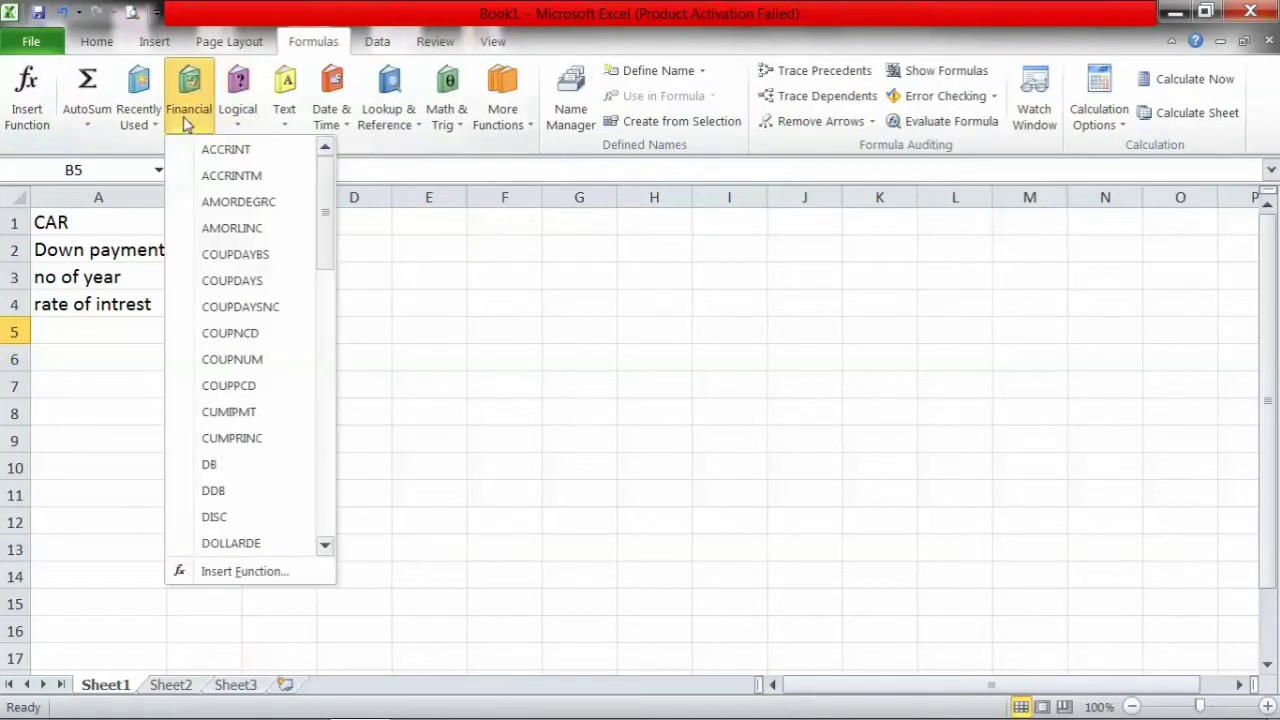
{"action": "left_click", "coordinate": [240, 571]}
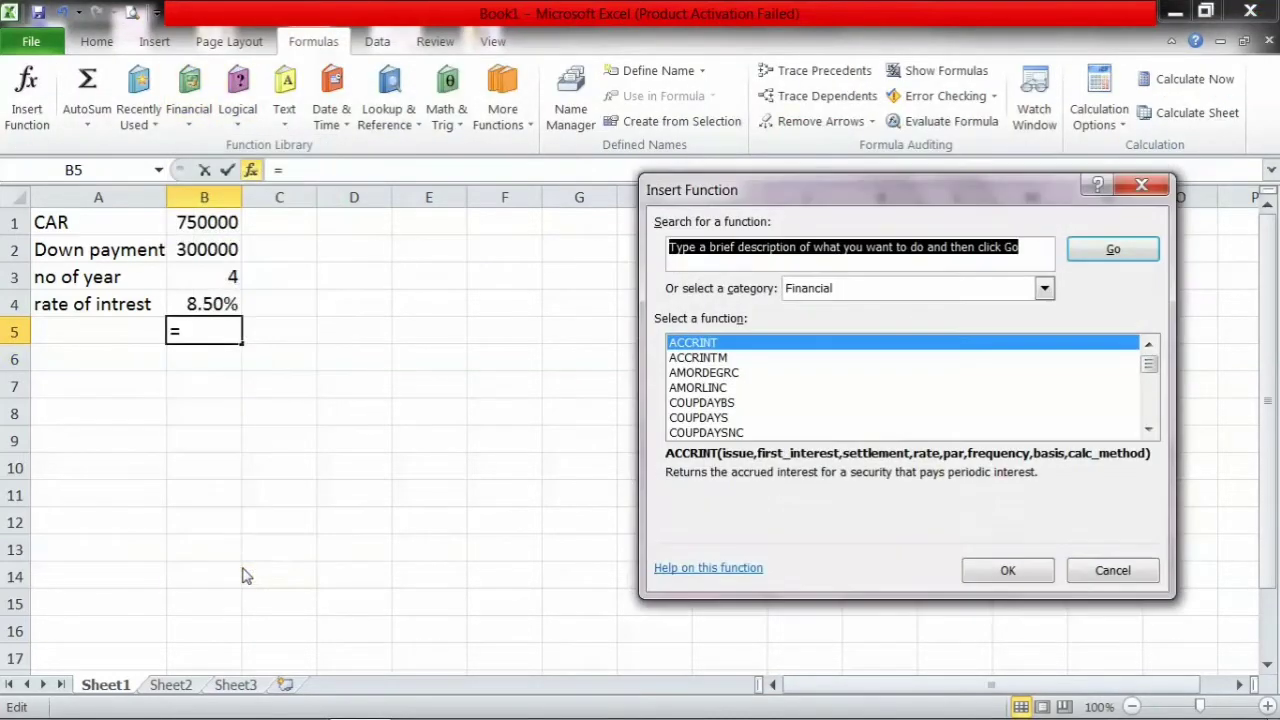
{"action": "left_click", "coordinate": [885, 292]}
{"action": "left_click", "coordinate": [836, 324]}
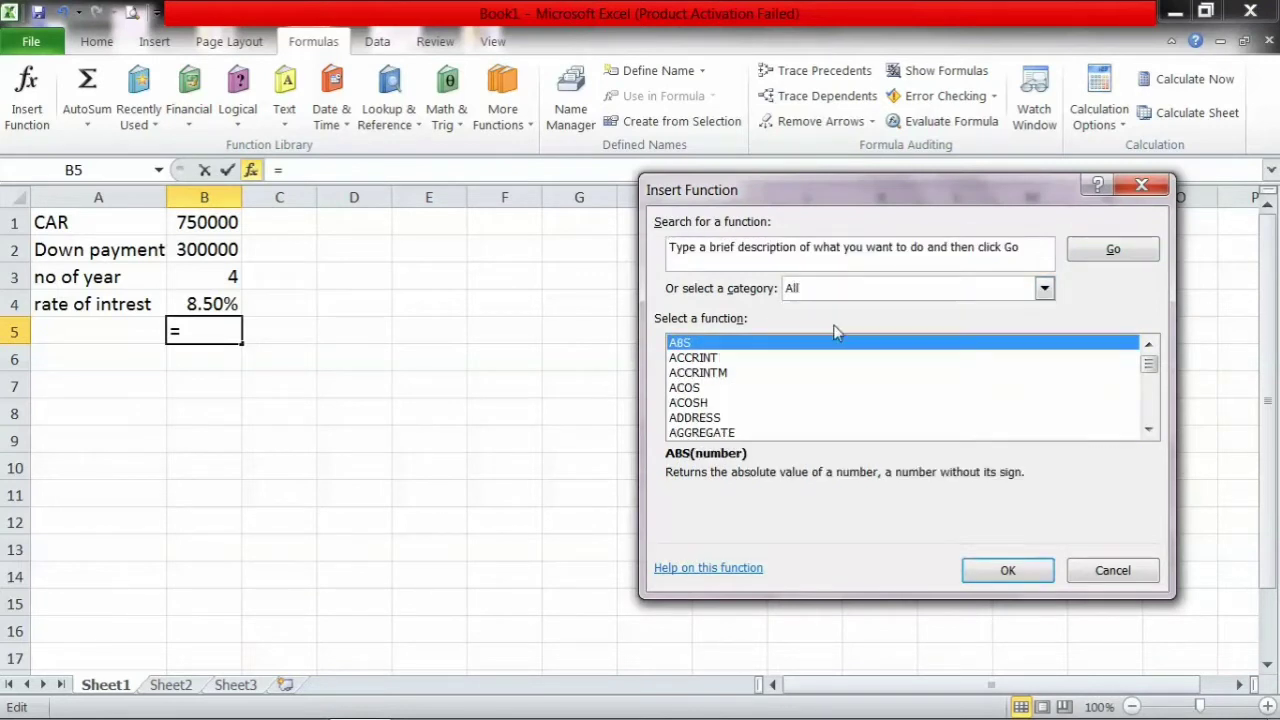
{"action": "left_click", "coordinate": [714, 365]}
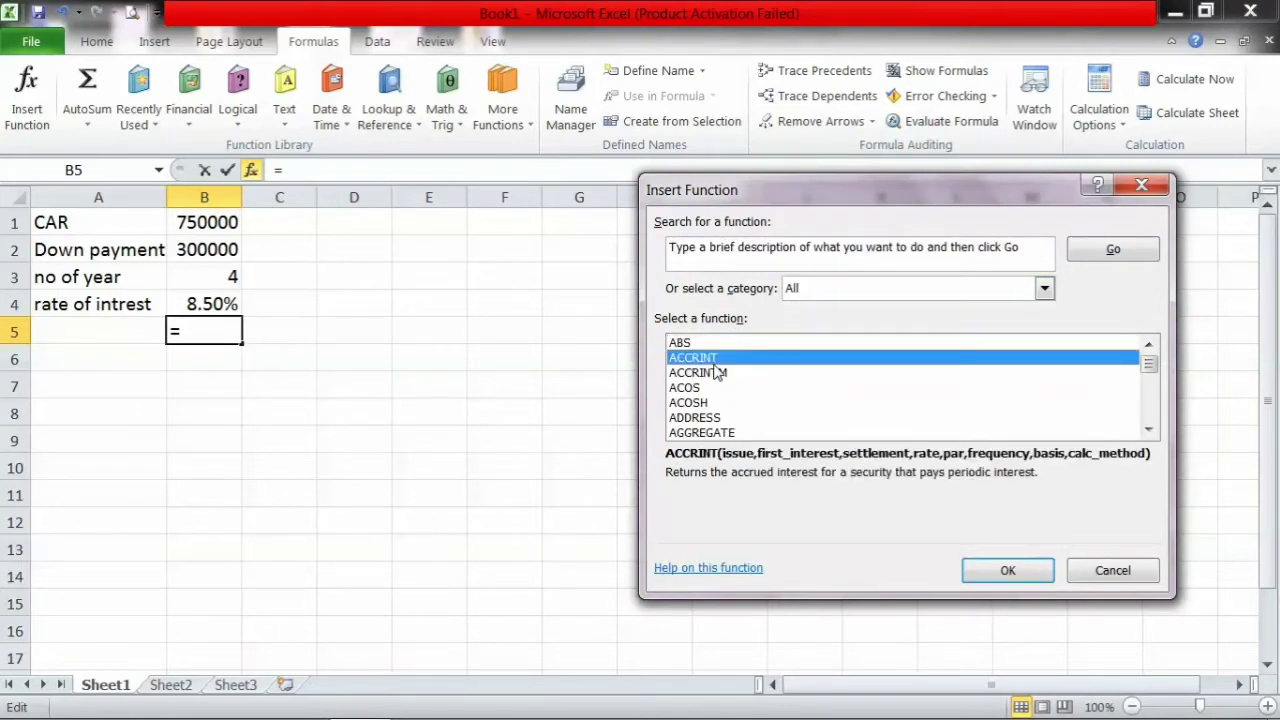
{"action": "key", "text": "p"}
{"action": "key", "text": "m"}
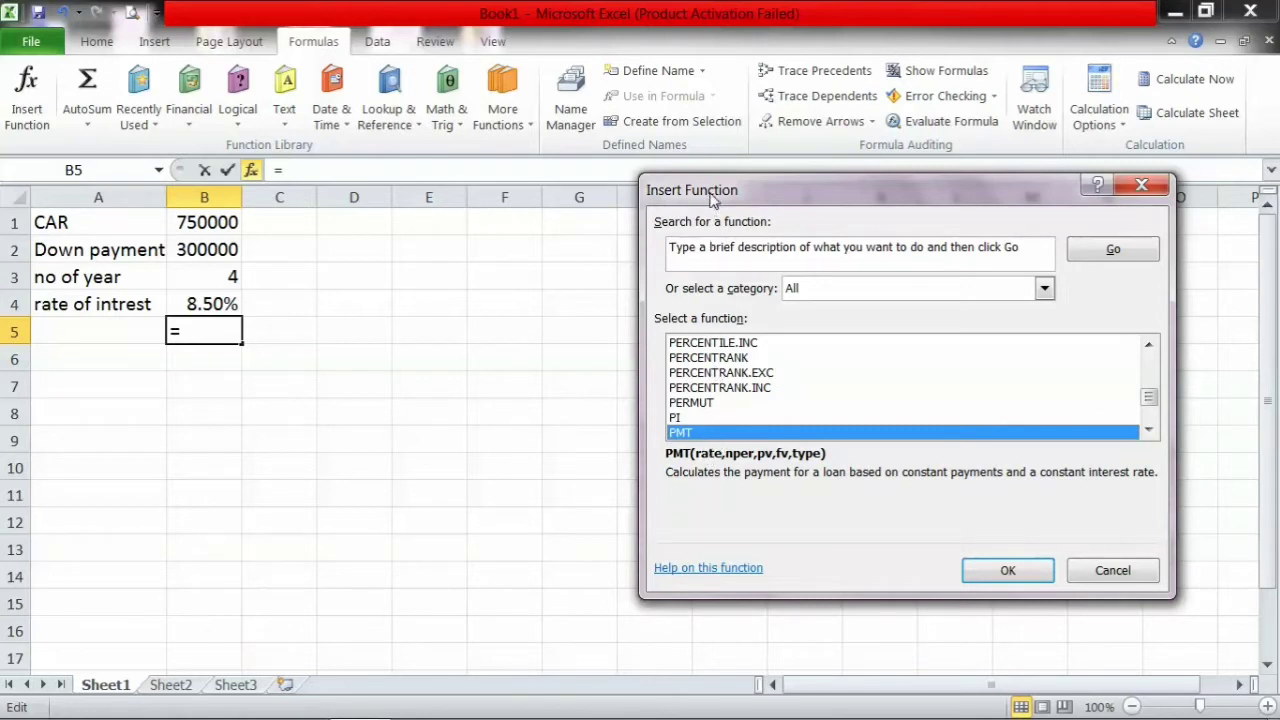
{"action": "left_click_drag", "start_coordinate": [712, 197], "coordinate": [579, 139]}
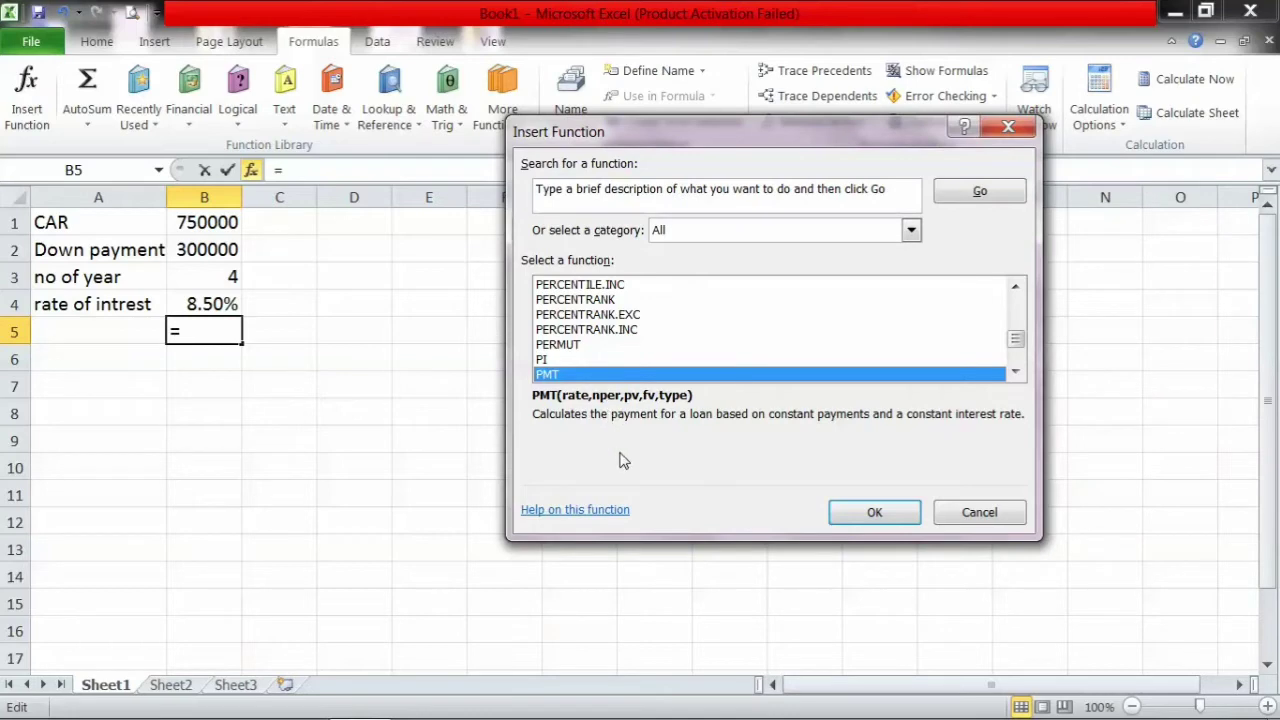
Step: Read the help article on the PMT function's syntax and arguments, then cancel inserting the function
{"action": "left_click", "coordinate": [572, 515]}
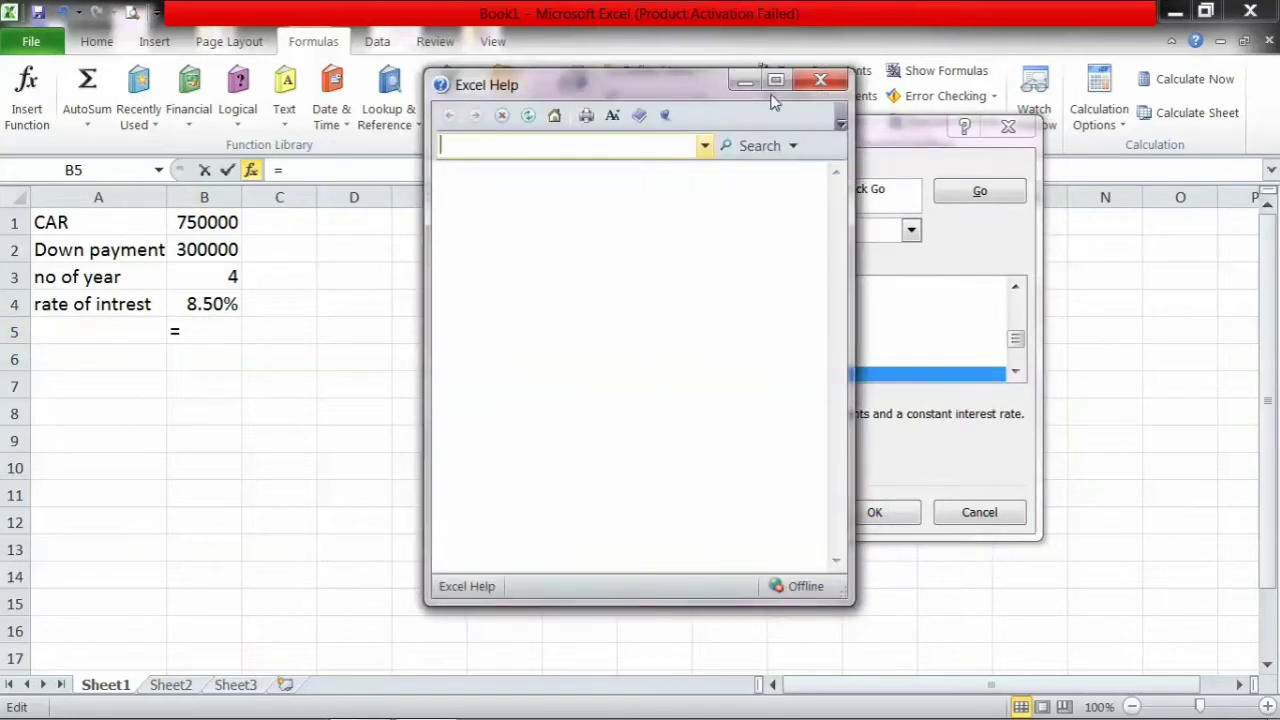
{"action": "left_click", "coordinate": [776, 84]}
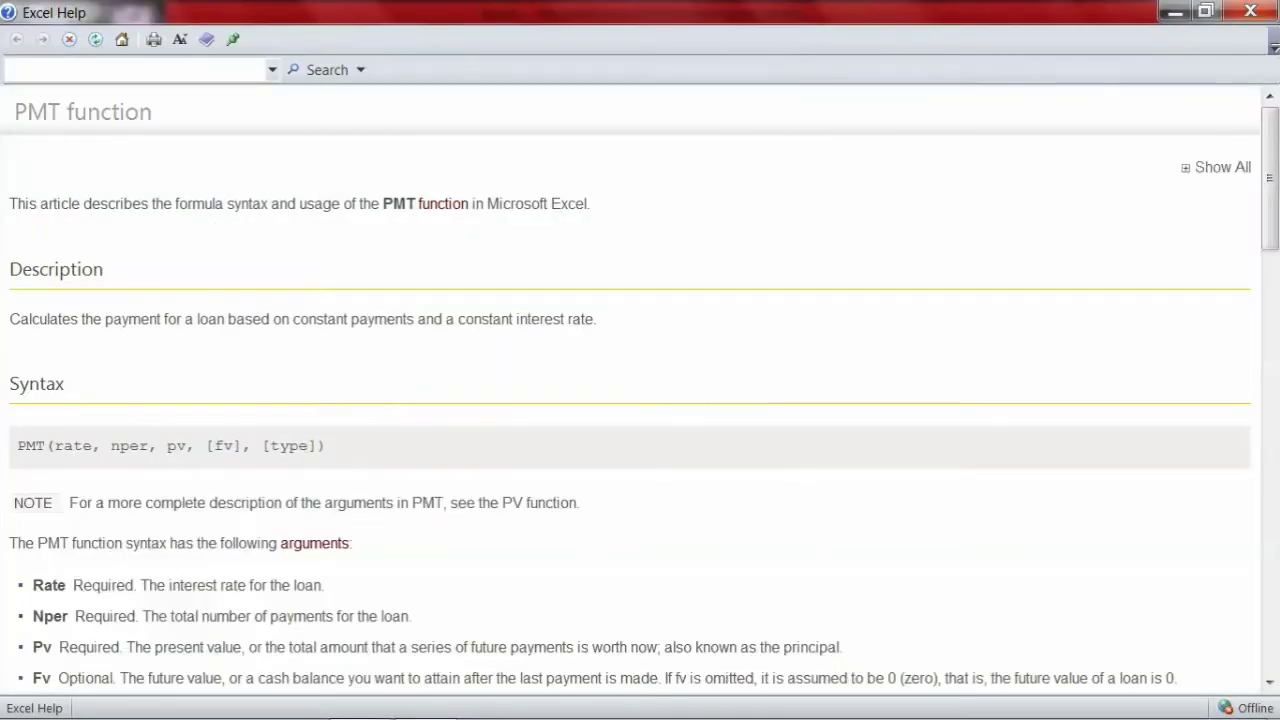
{"action": "left_click_drag", "start_coordinate": [1276, 198], "coordinate": [1250, 133]}
{"action": "left_click", "coordinate": [1250, 11]}
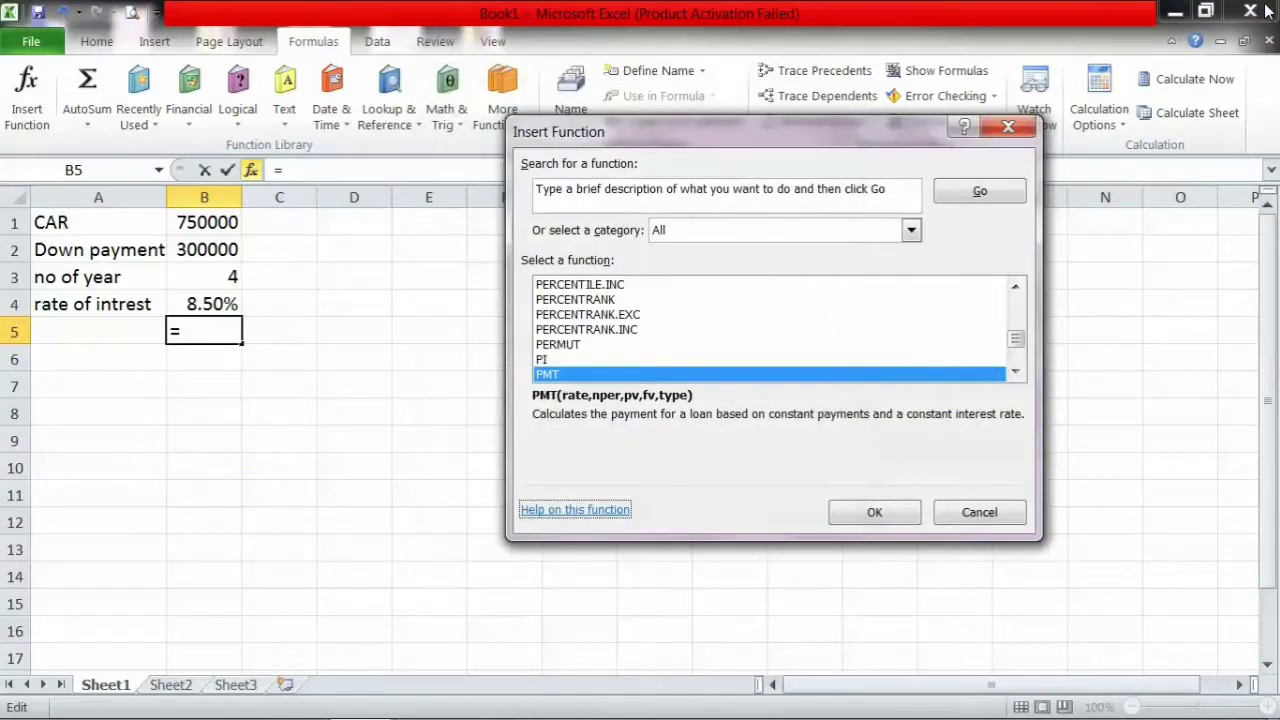
{"action": "left_click", "coordinate": [997, 520]}
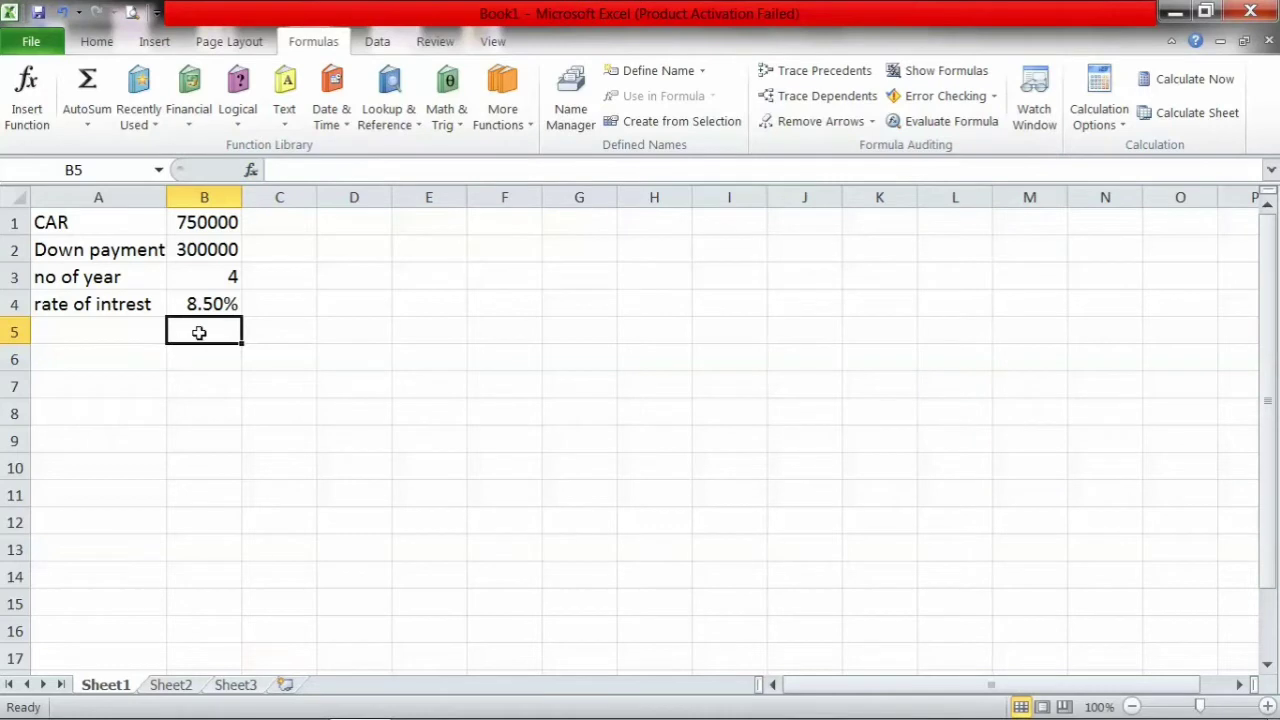
Step: Begin a PMT formula in B5 with B4/12 as the rate and B3*12 as the number of periods
{"action": "type", "text": "="}
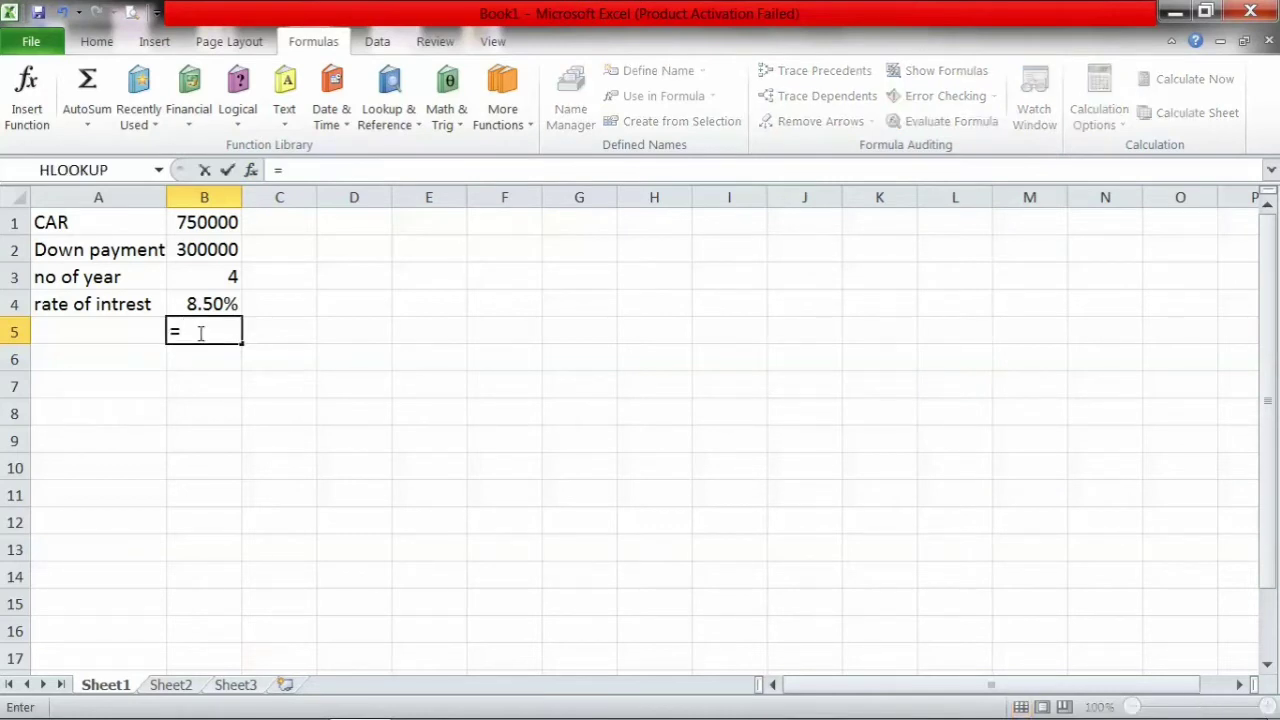
{"action": "type", "text": "pmt"}
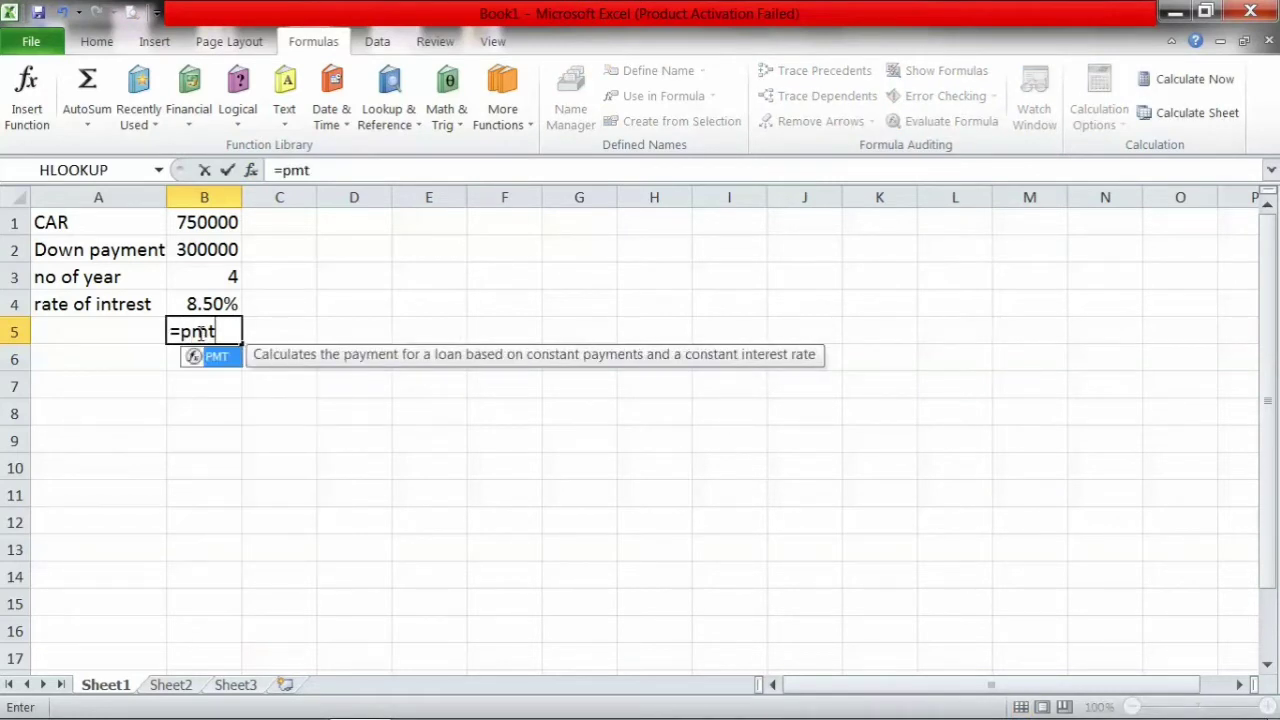
{"action": "type", "text": "("}
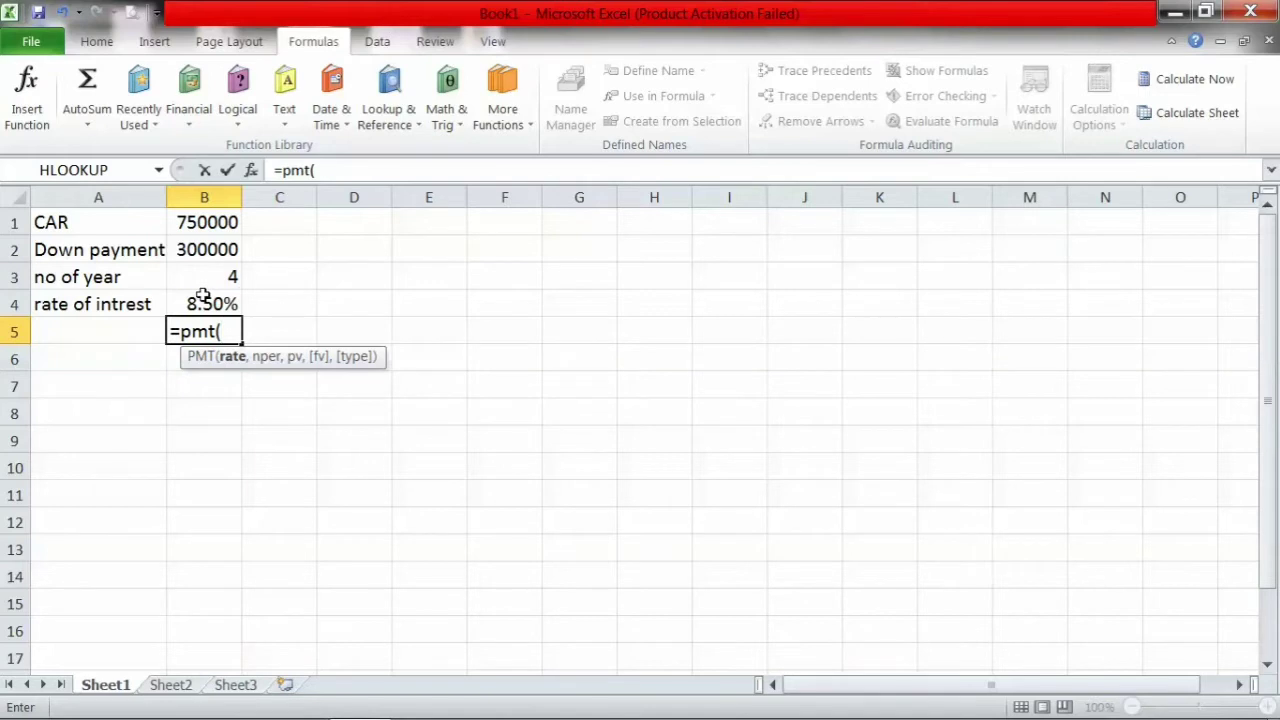
{"action": "left_click", "coordinate": [203, 296]}
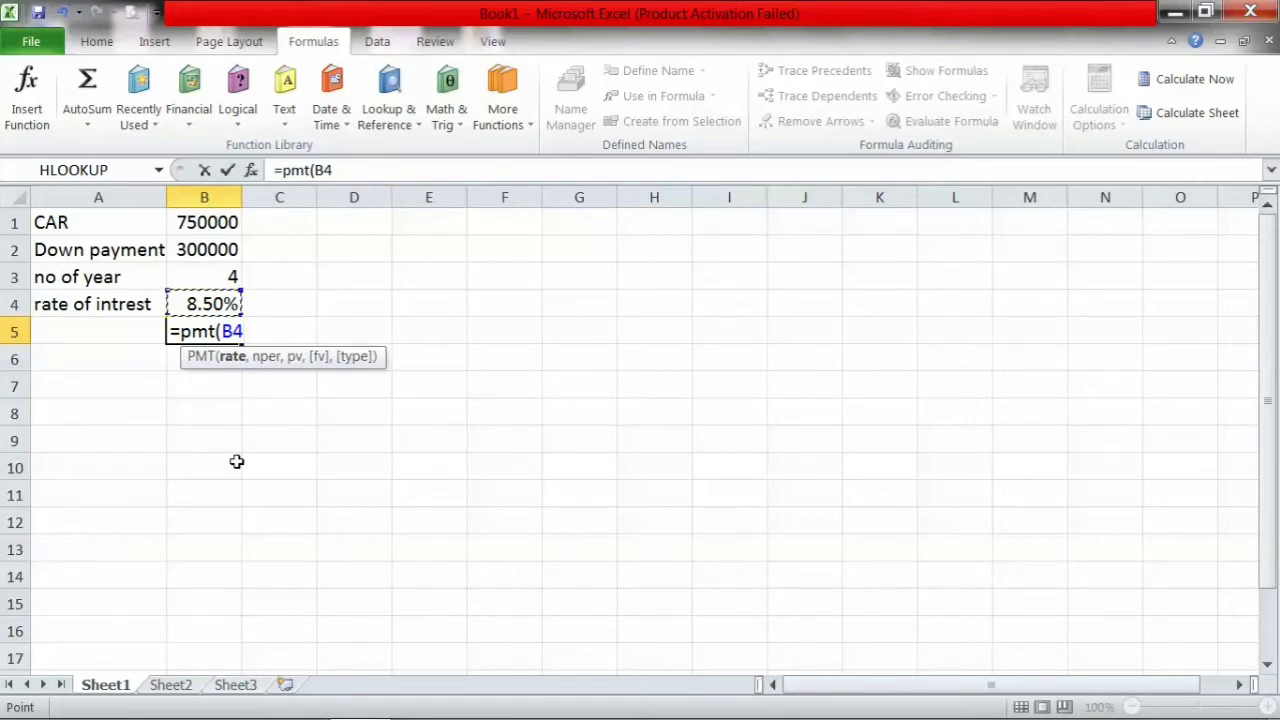
{"action": "type", "text": "/12"}
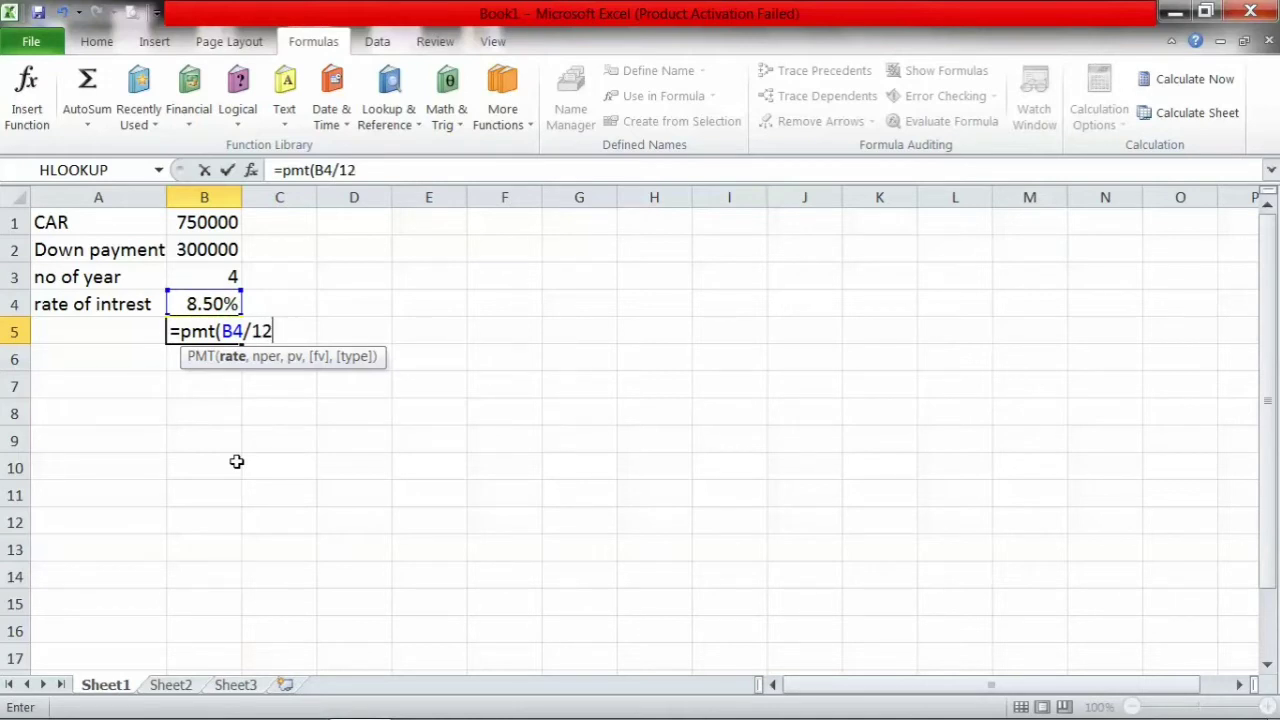
{"action": "type", "text": ","}
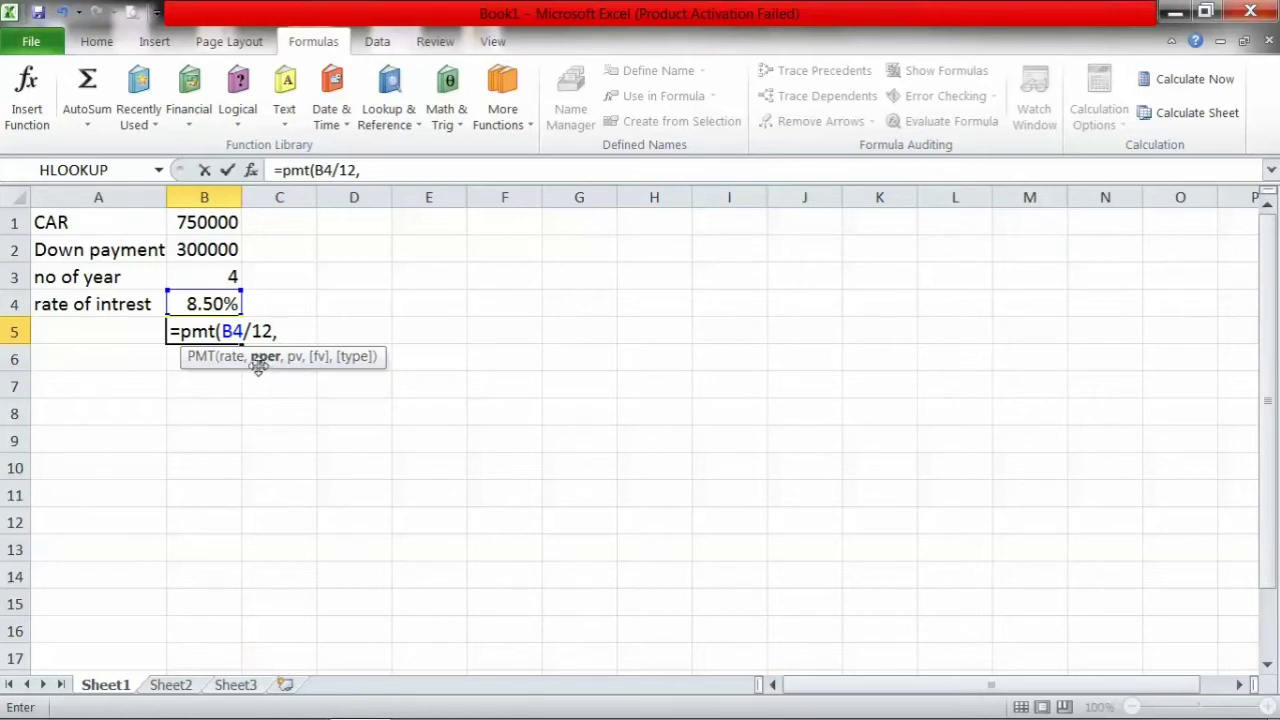
{"action": "left_click", "coordinate": [217, 274]}
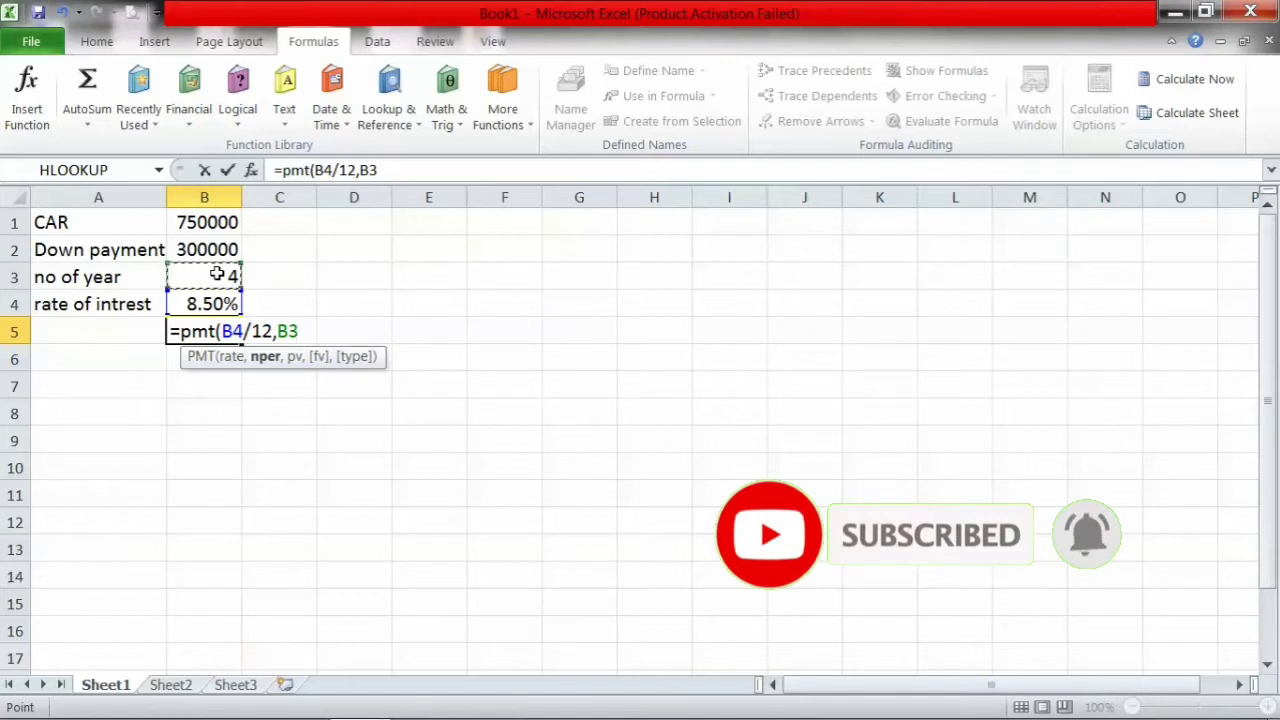
{"action": "type", "text": "*12"}
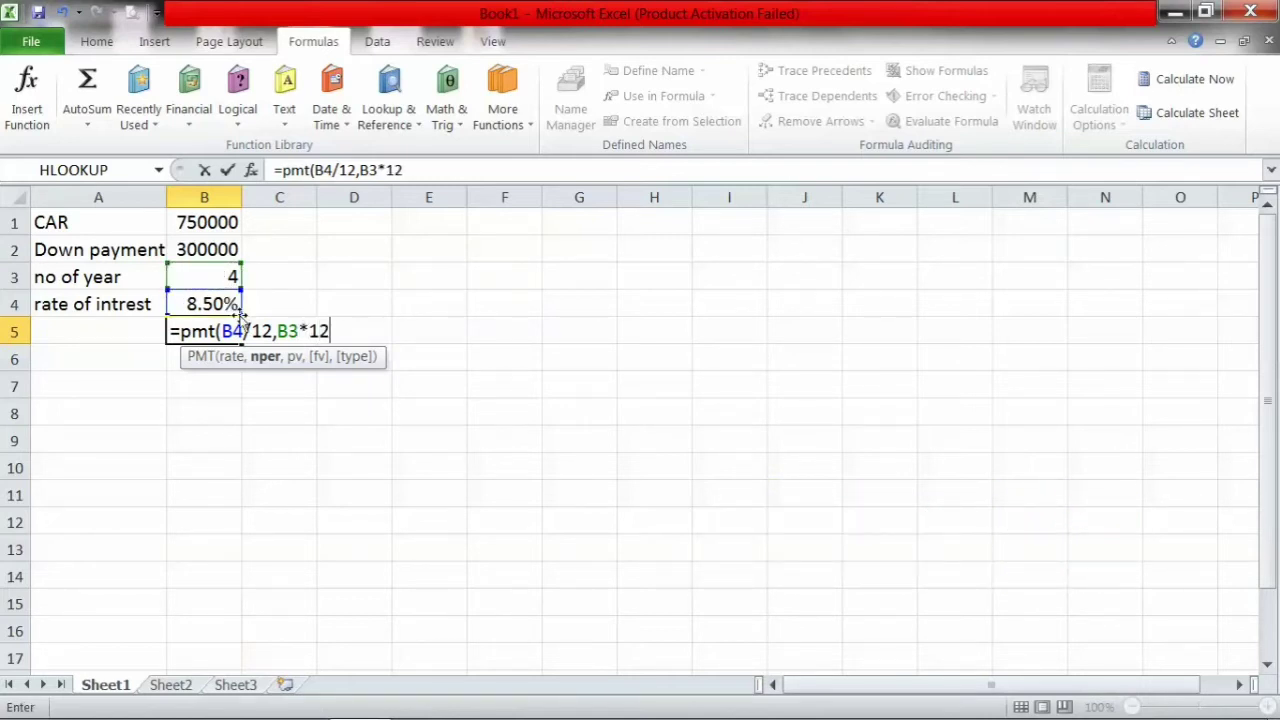
{"action": "type", "text": ","}
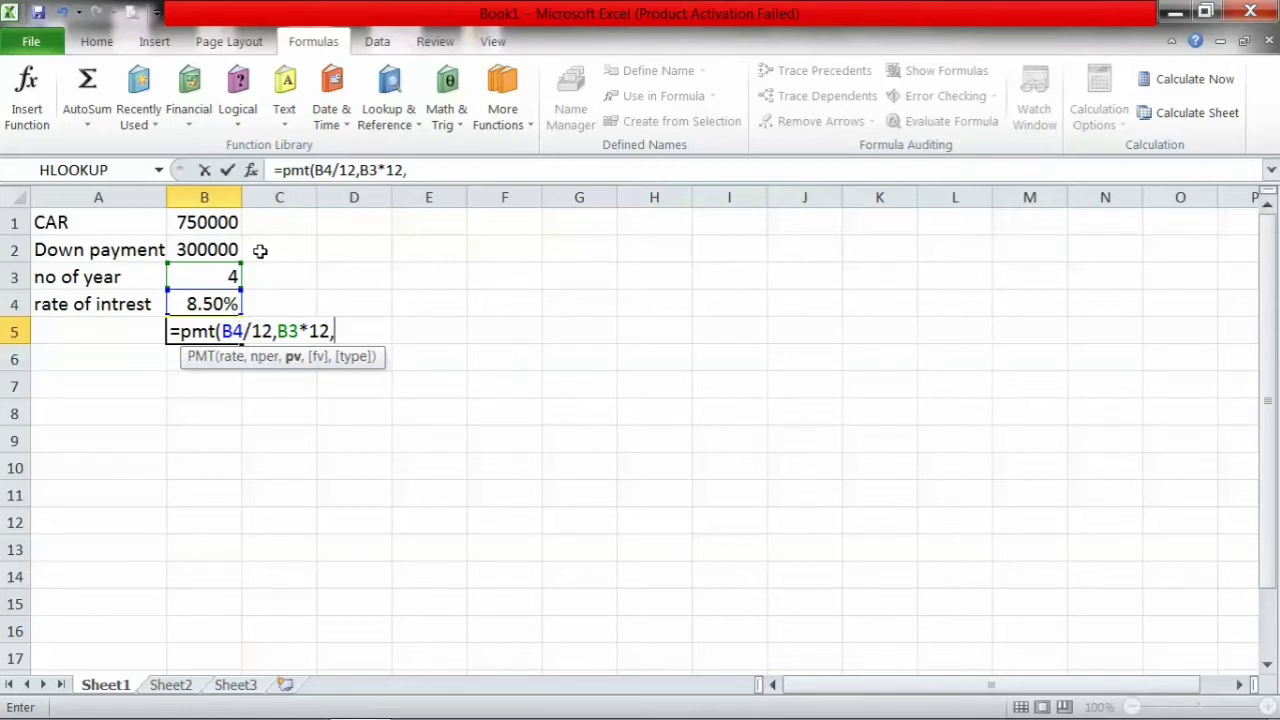
Step: Complete the PMT formula in B5 with B1-B2 as the present value
{"action": "left_click", "coordinate": [210, 222]}
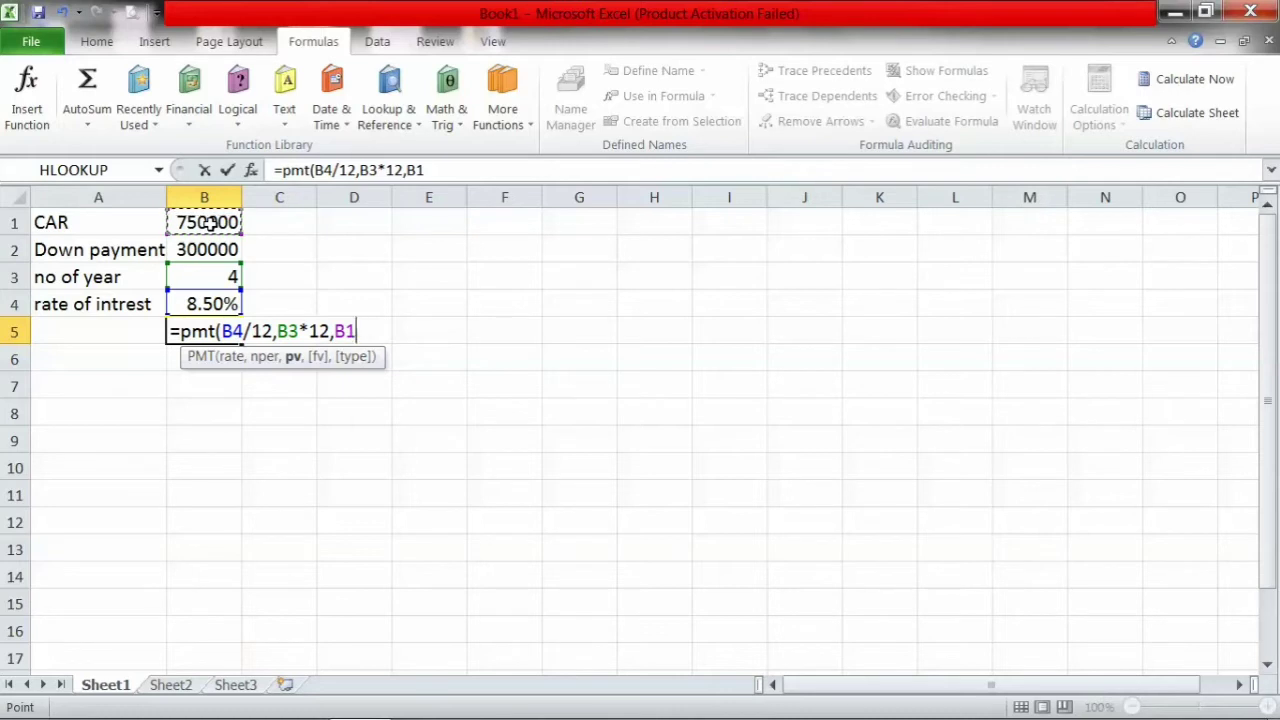
{"action": "type", "text": "-"}
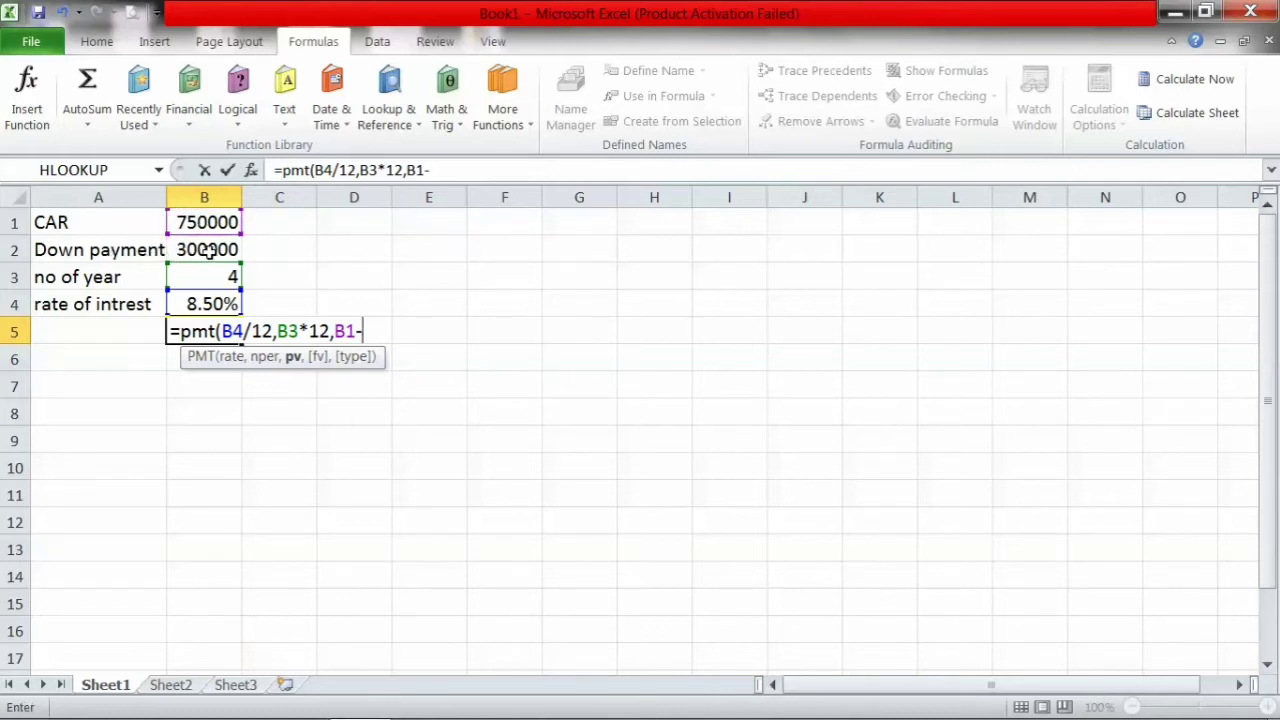
{"action": "left_click", "coordinate": [205, 251]}
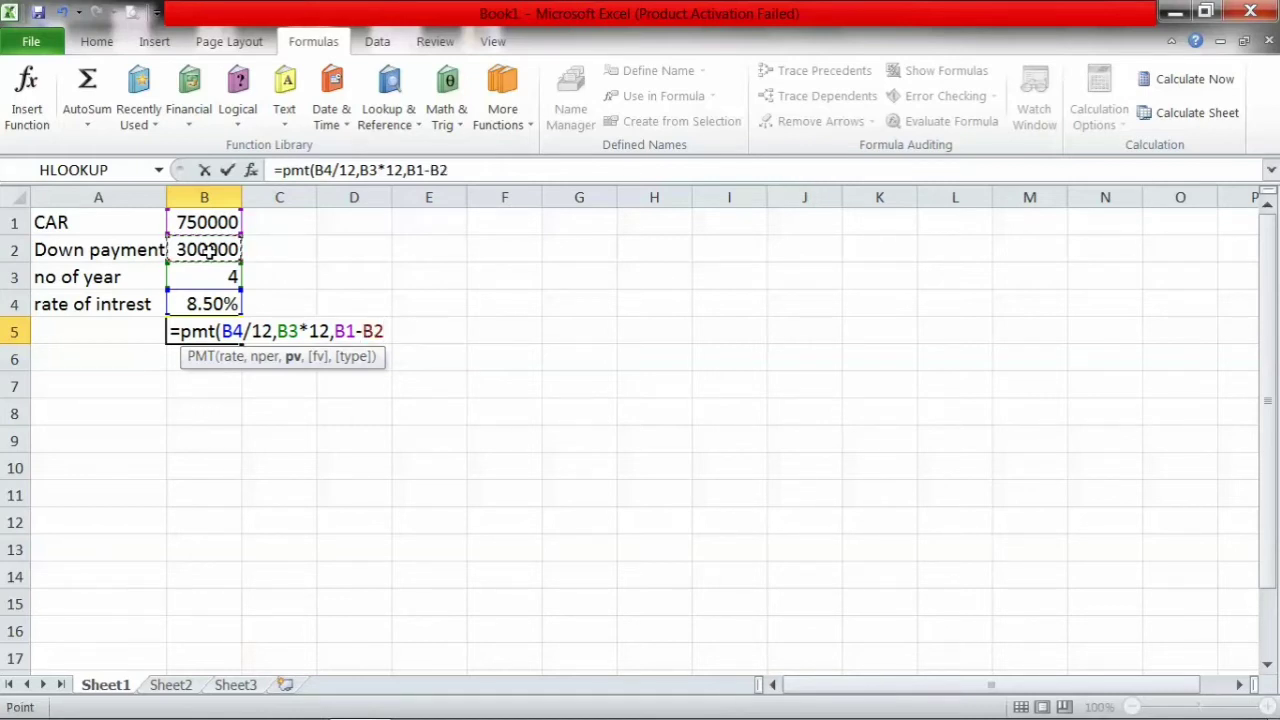
{"action": "type", "text": ")"}
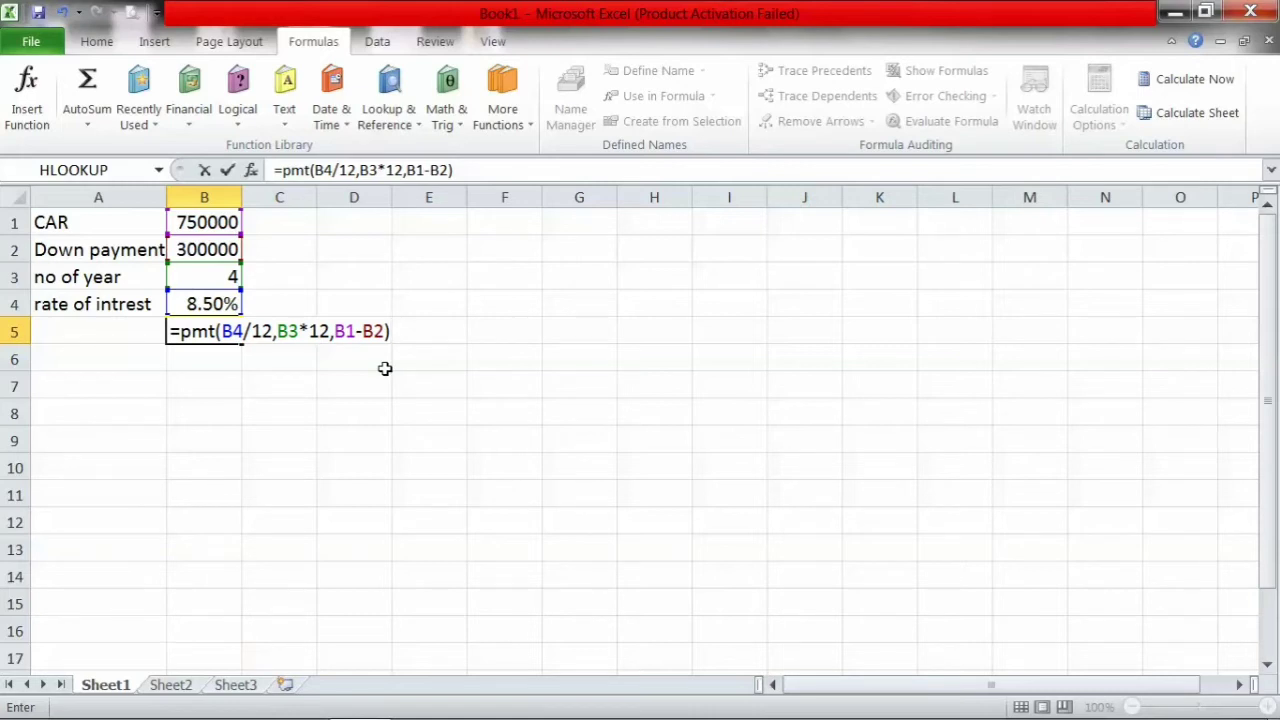
{"action": "key", "text": "Return"}
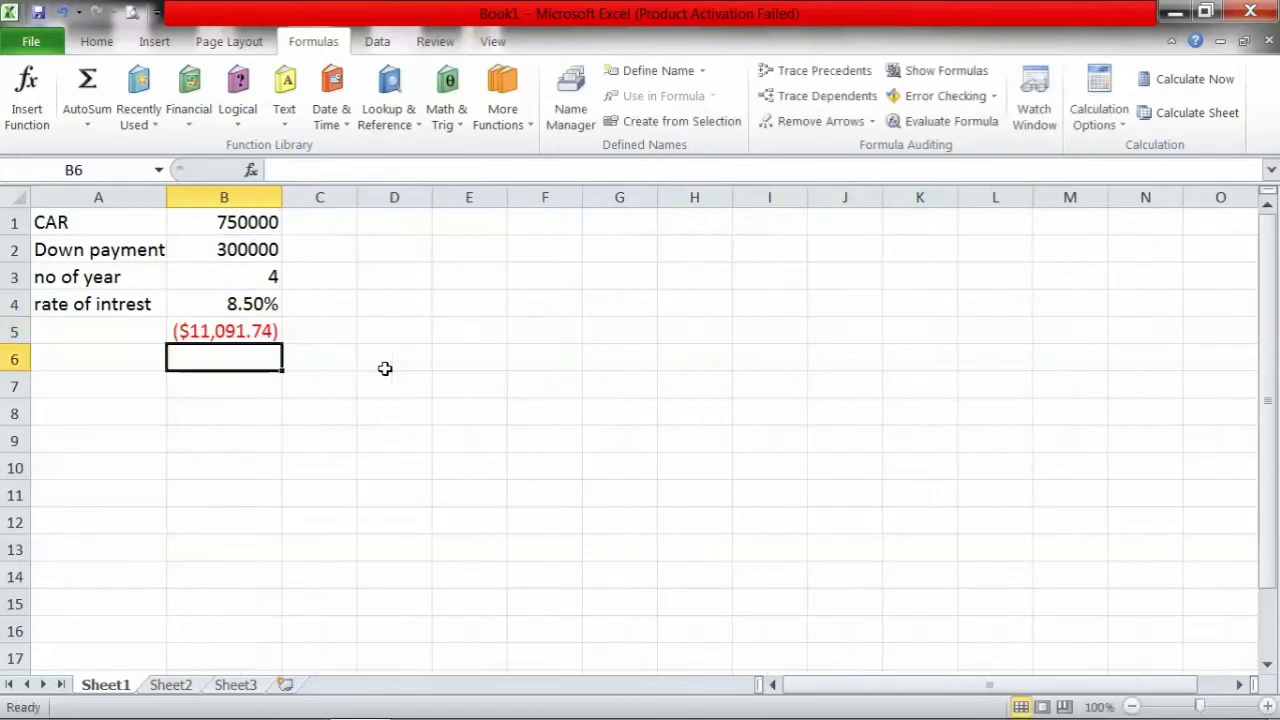
Step: Apply the comma number style to the calculated loan payment in B5
{"action": "left_click", "coordinate": [257, 336]}
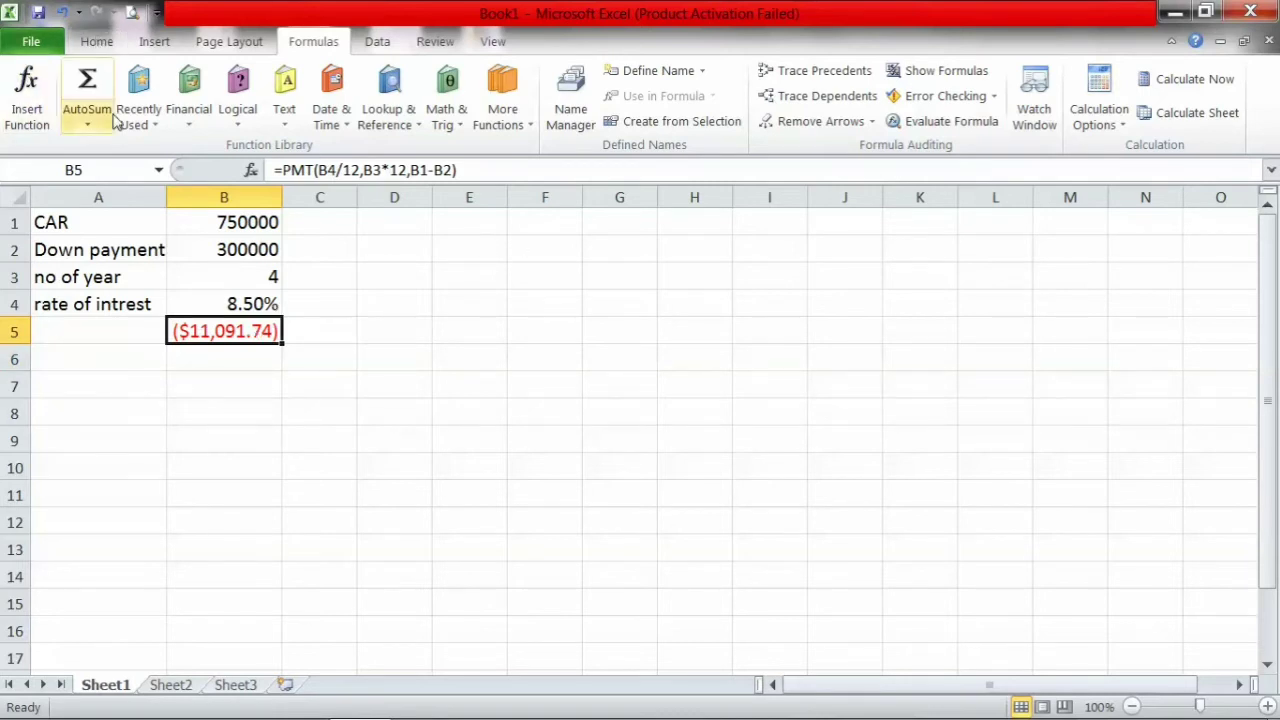
{"action": "left_click", "coordinate": [97, 42]}
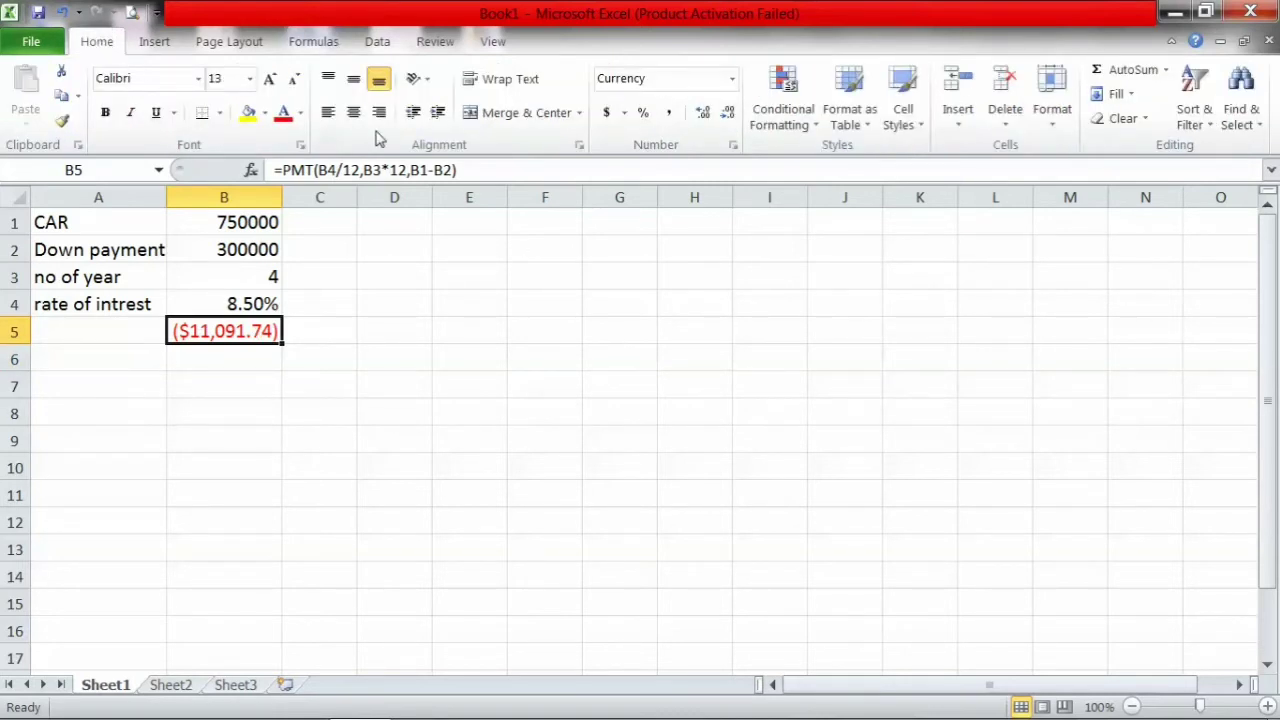
{"action": "left_click", "coordinate": [671, 116]}
{"action": "left_click", "coordinate": [184, 374]}
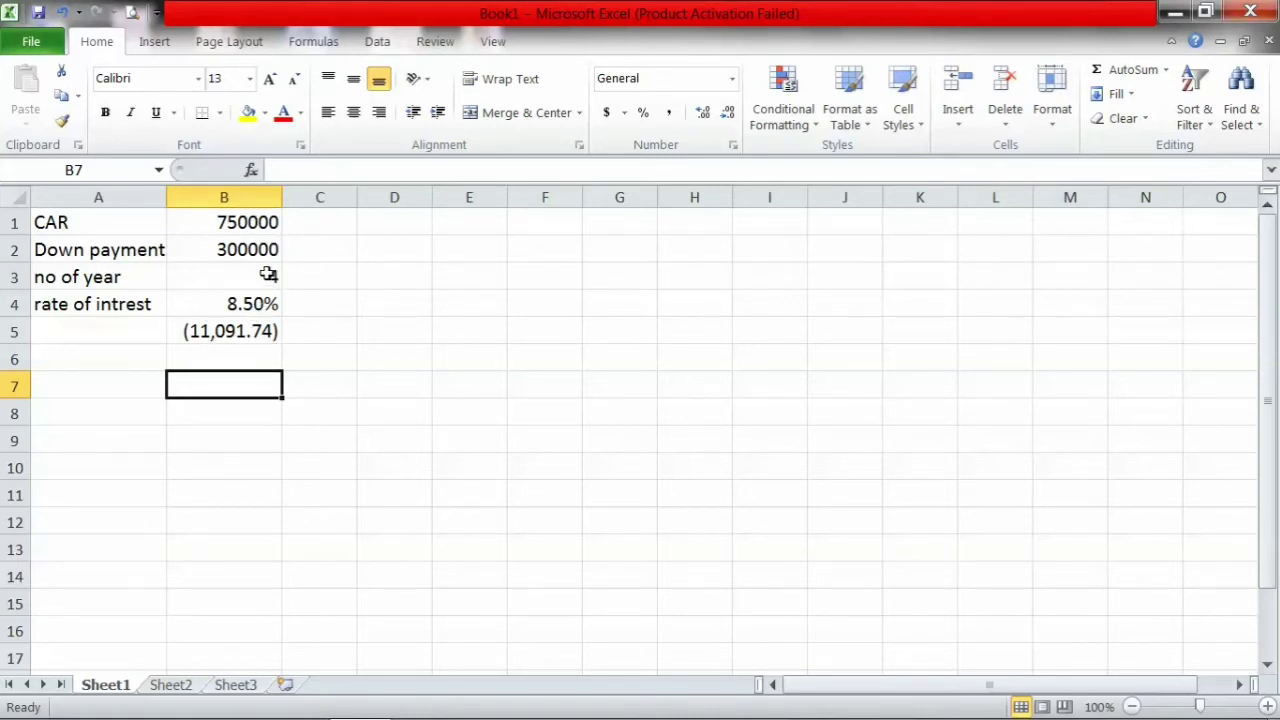
Step: Change the car price in B1 to 570000 and the down payment in B2 to 230000
{"action": "left_click", "coordinate": [249, 224]}
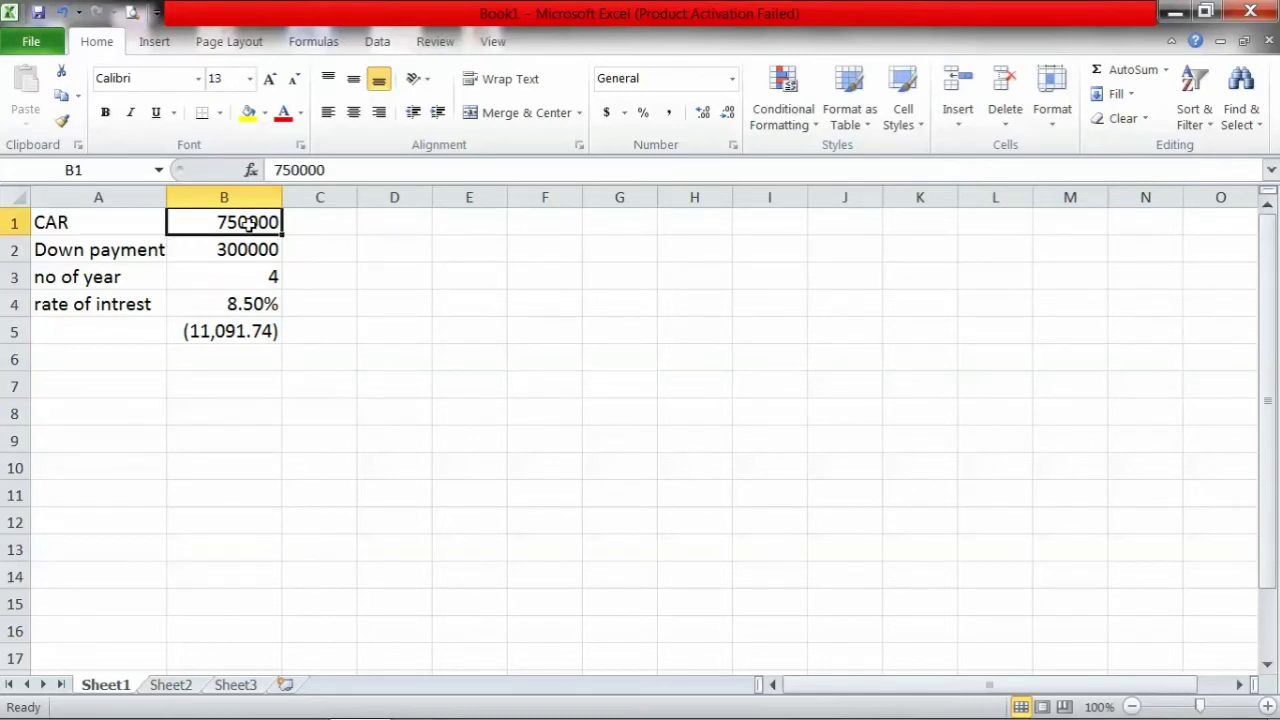
{"action": "type", "text": "5"}
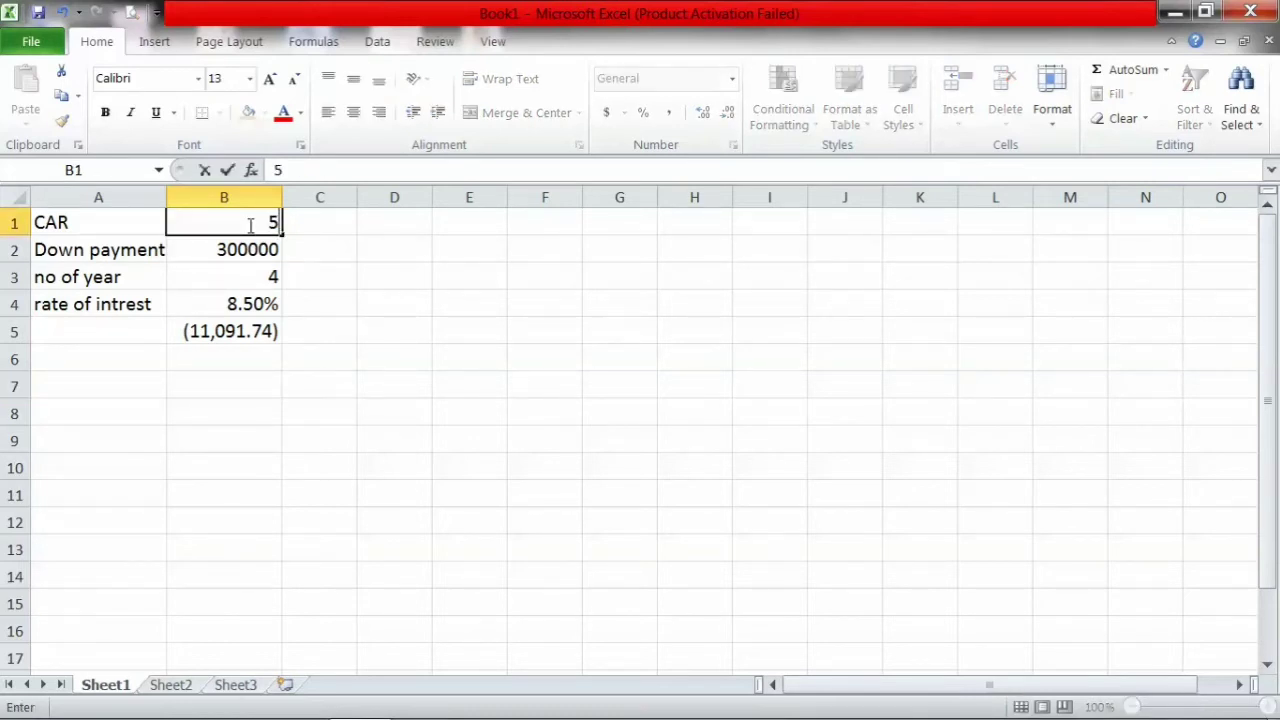
{"action": "type", "text": "7000"}
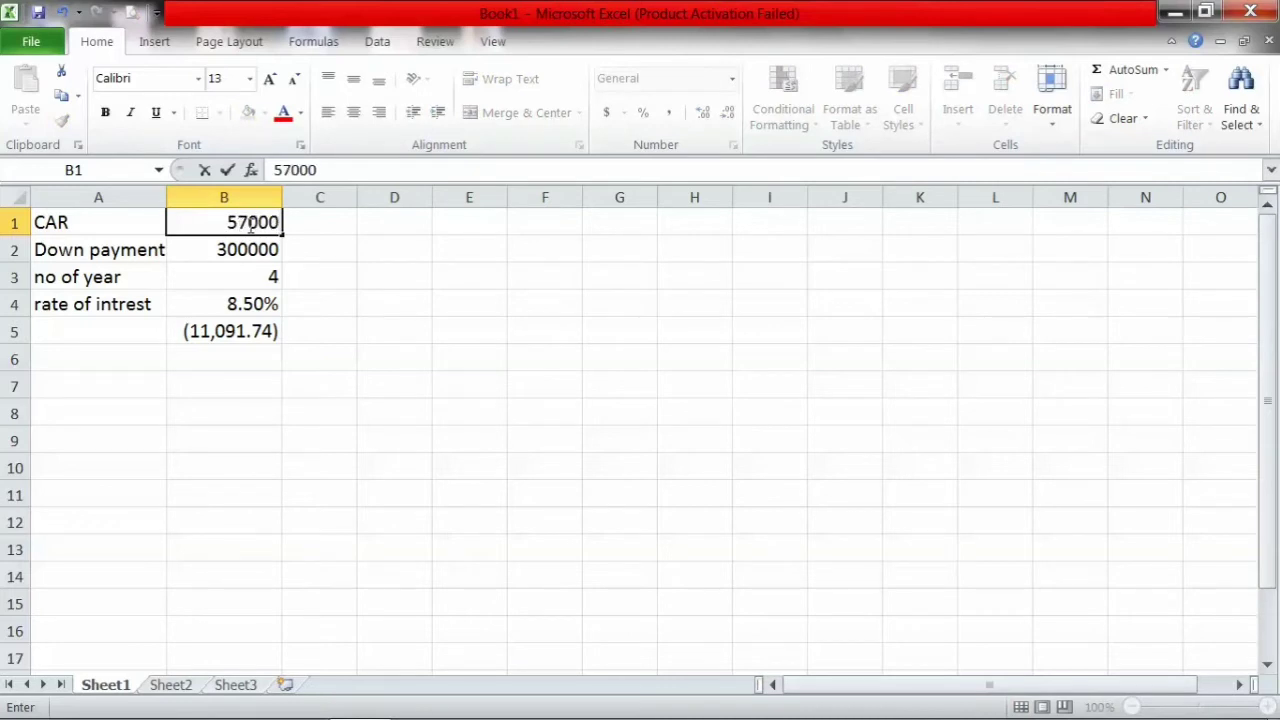
{"action": "type", "text": "0"}
{"action": "key", "text": "Return"}
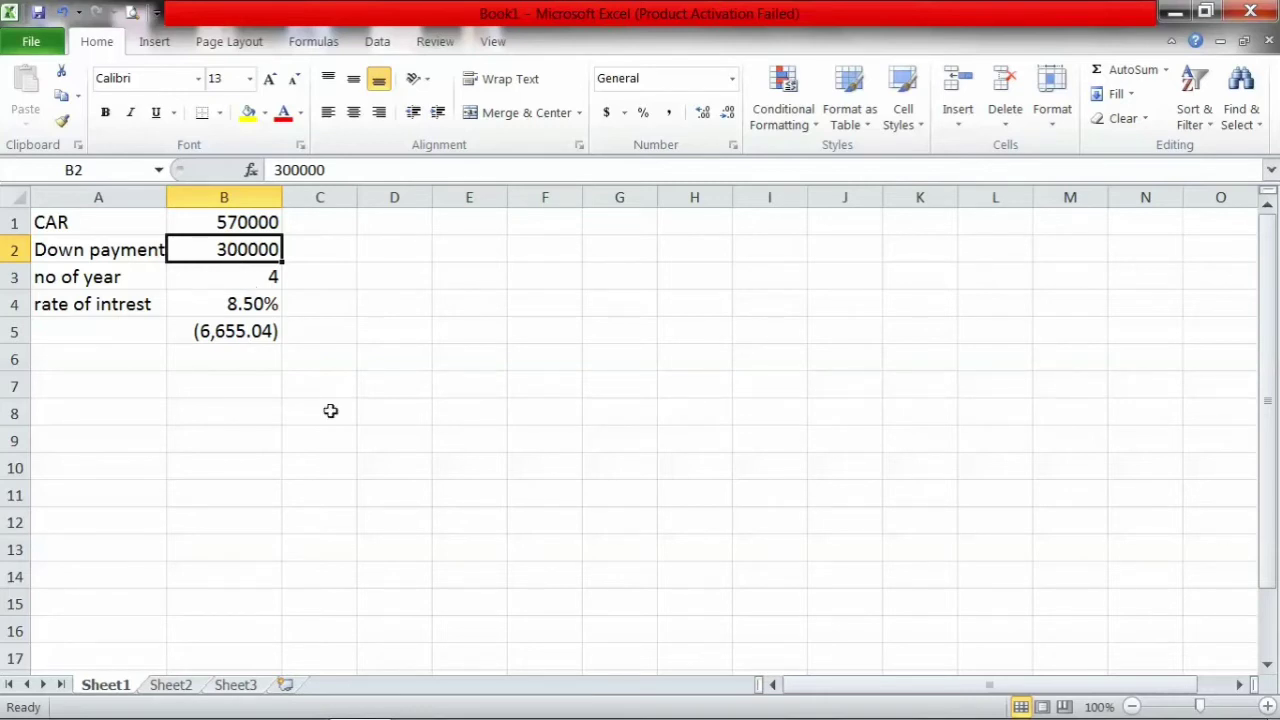
{"action": "type", "text": "230000"}
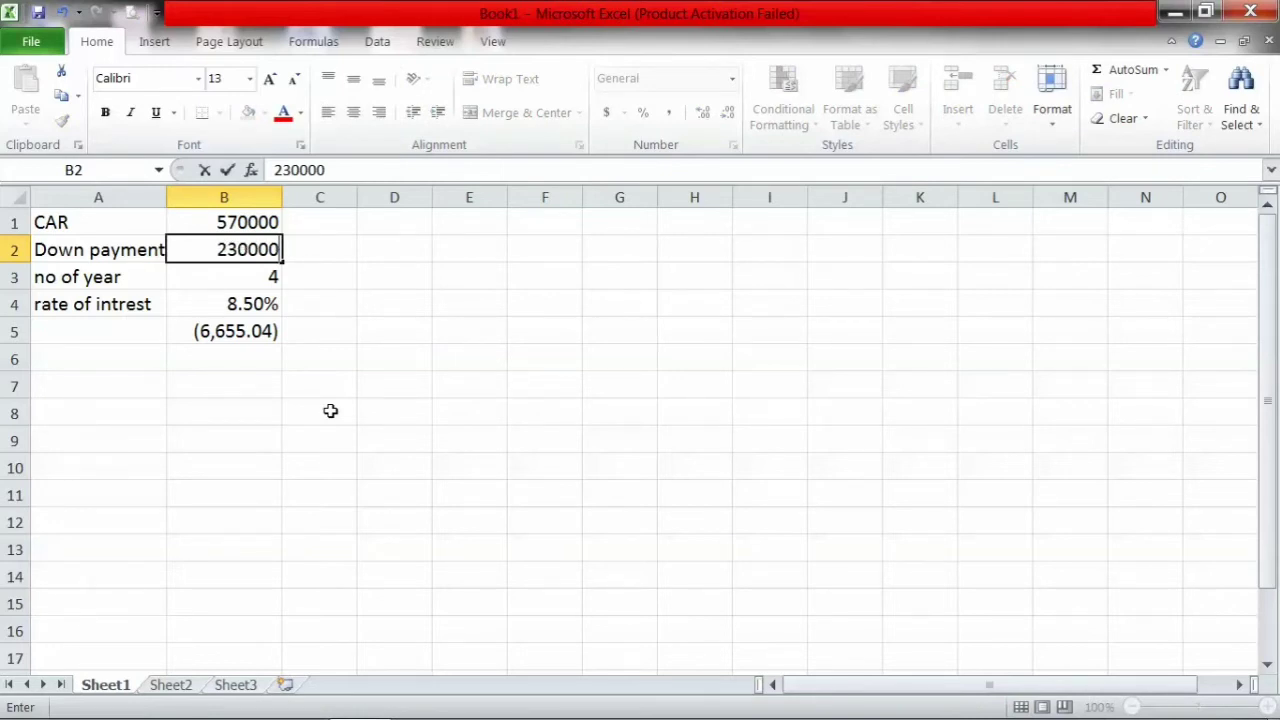
{"action": "key", "text": "Return"}
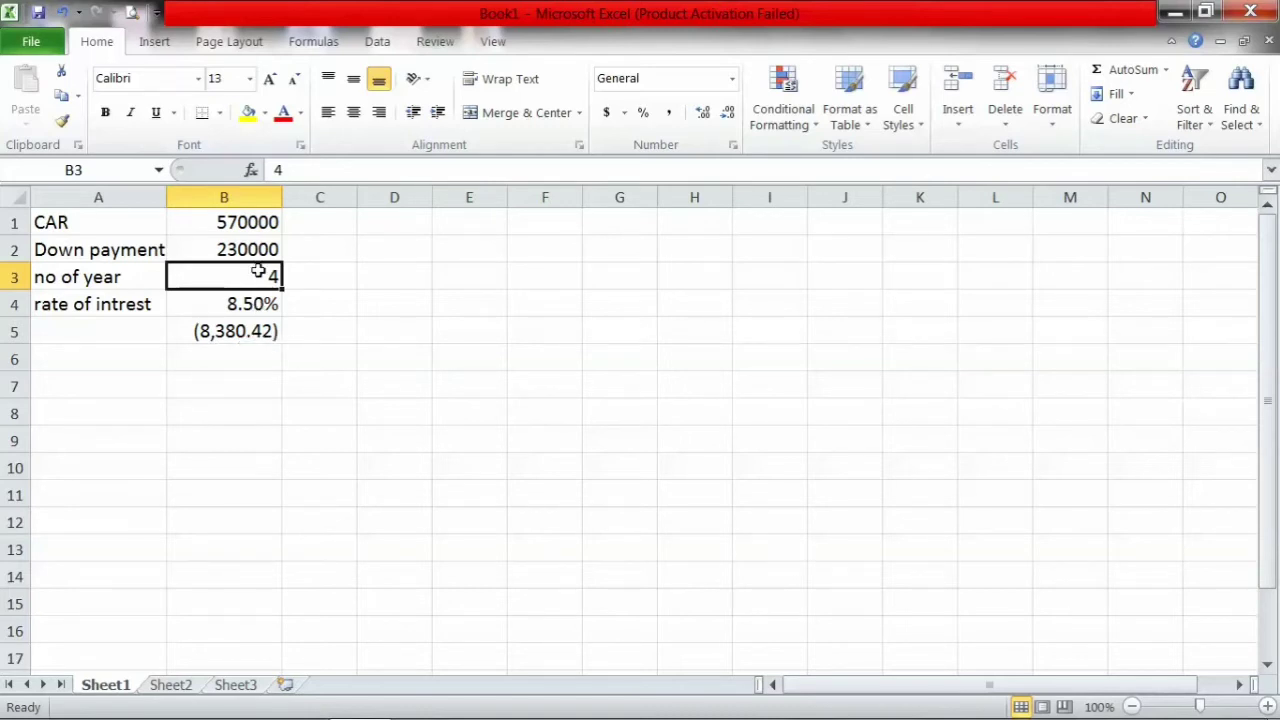
Step: Try loan terms of 5 years and 2 years in the number-of-years cell B3
{"action": "type", "text": "5"}
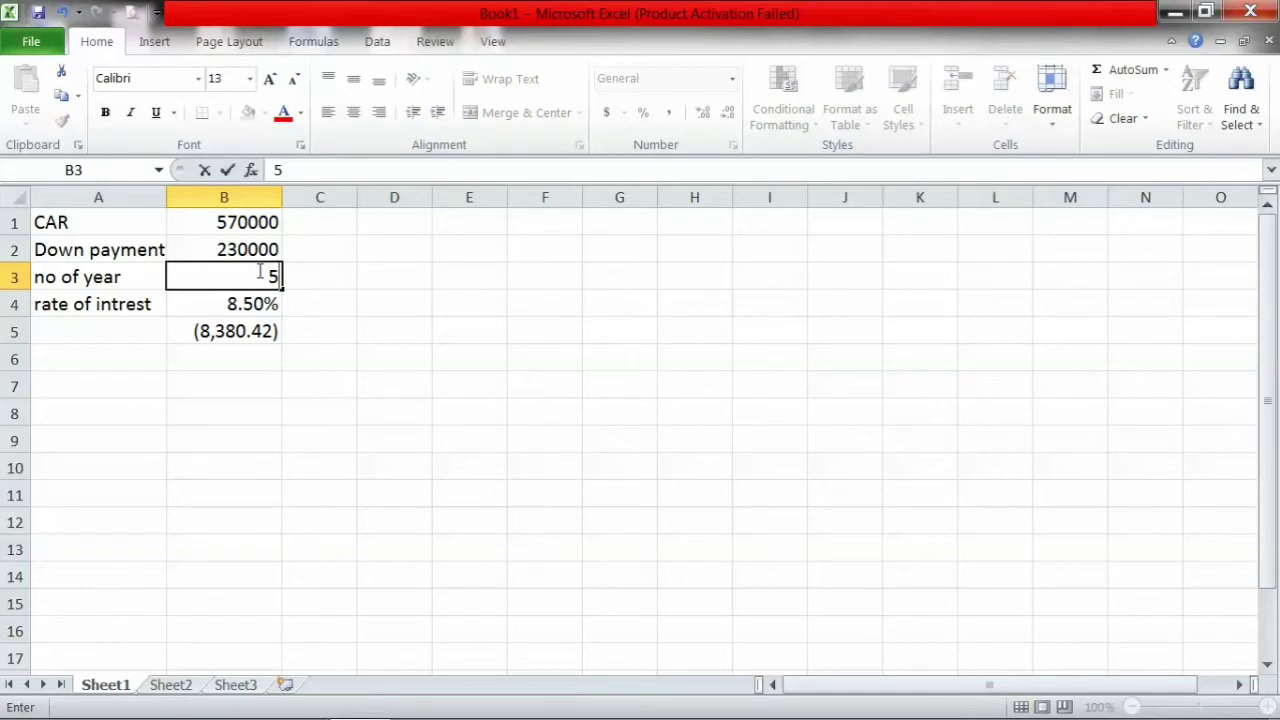
{"action": "key", "text": "Return"}
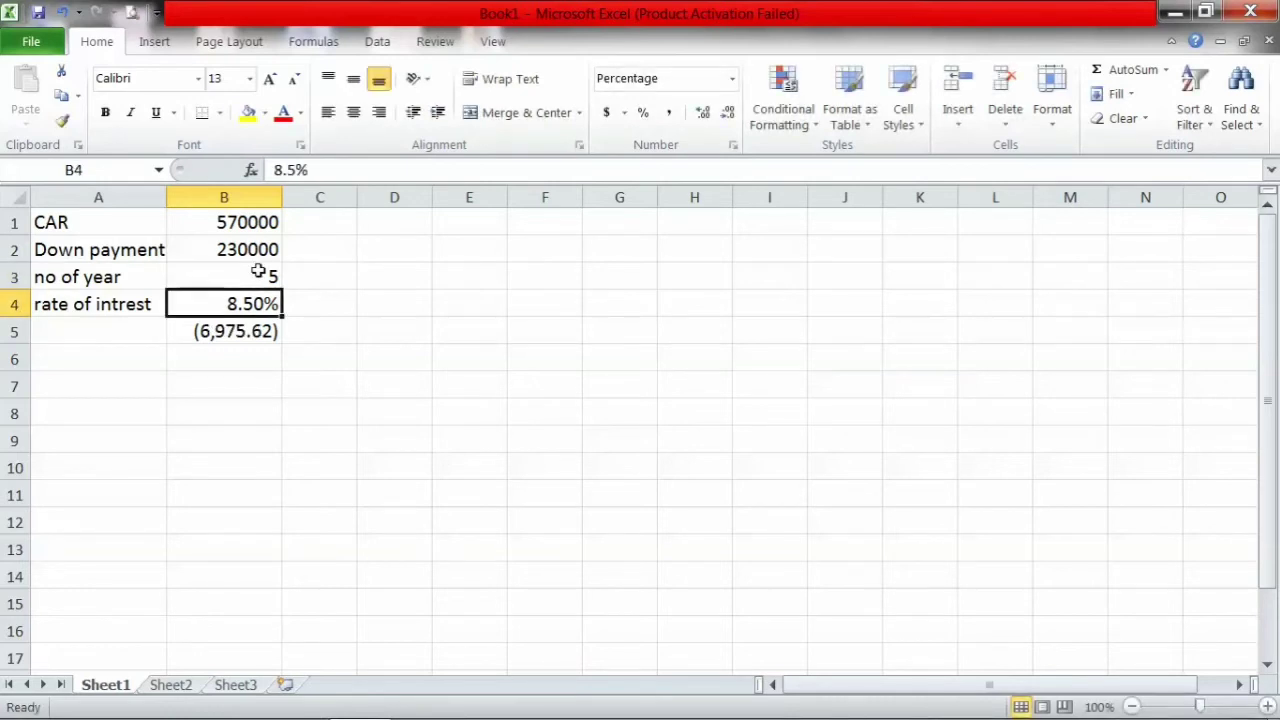
{"action": "left_click", "coordinate": [254, 279]}
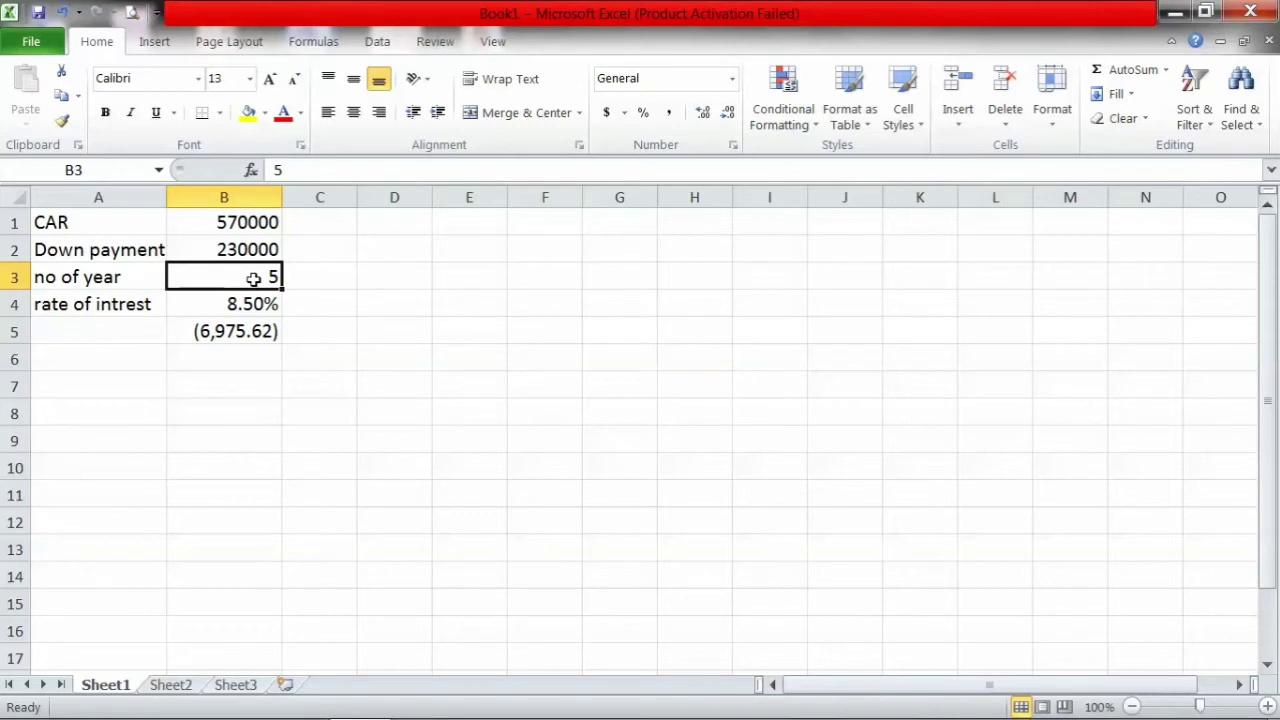
{"action": "type", "text": "2"}
{"action": "key", "text": "Return"}
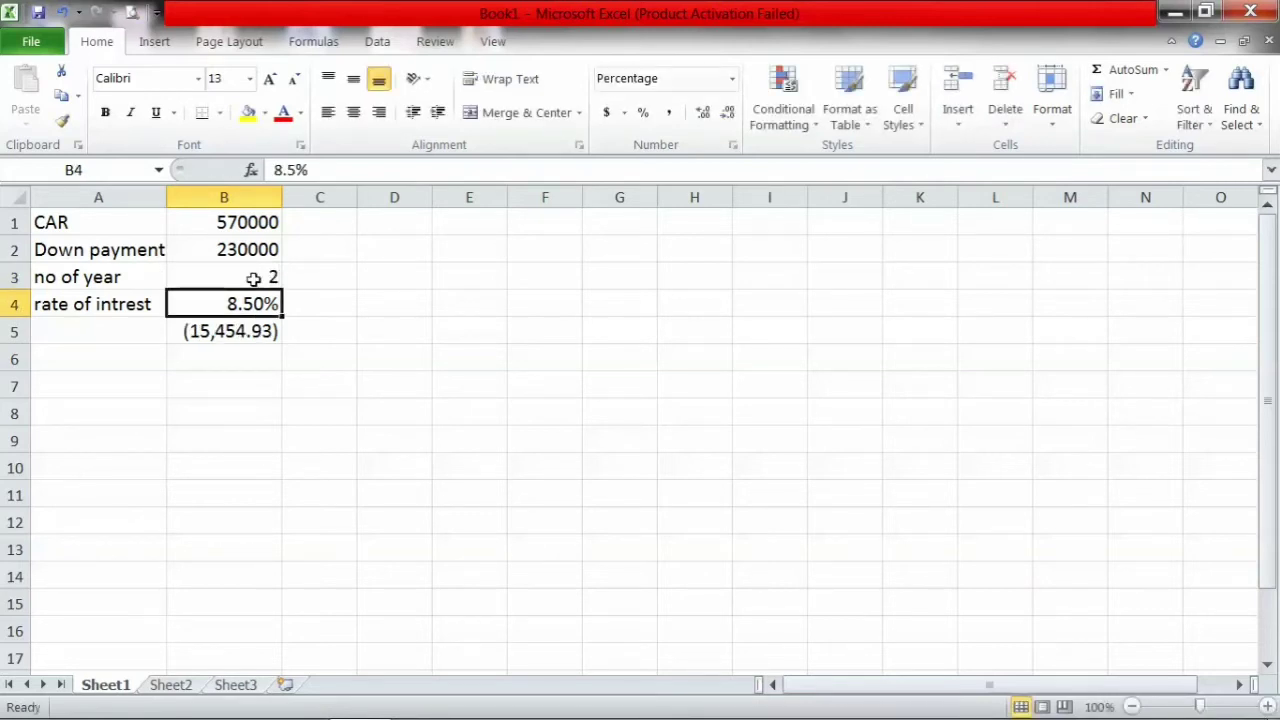
Step: Set the number of years in B3 to 5
{"action": "left_click", "coordinate": [254, 275]}
{"action": "type", "text": "5"}
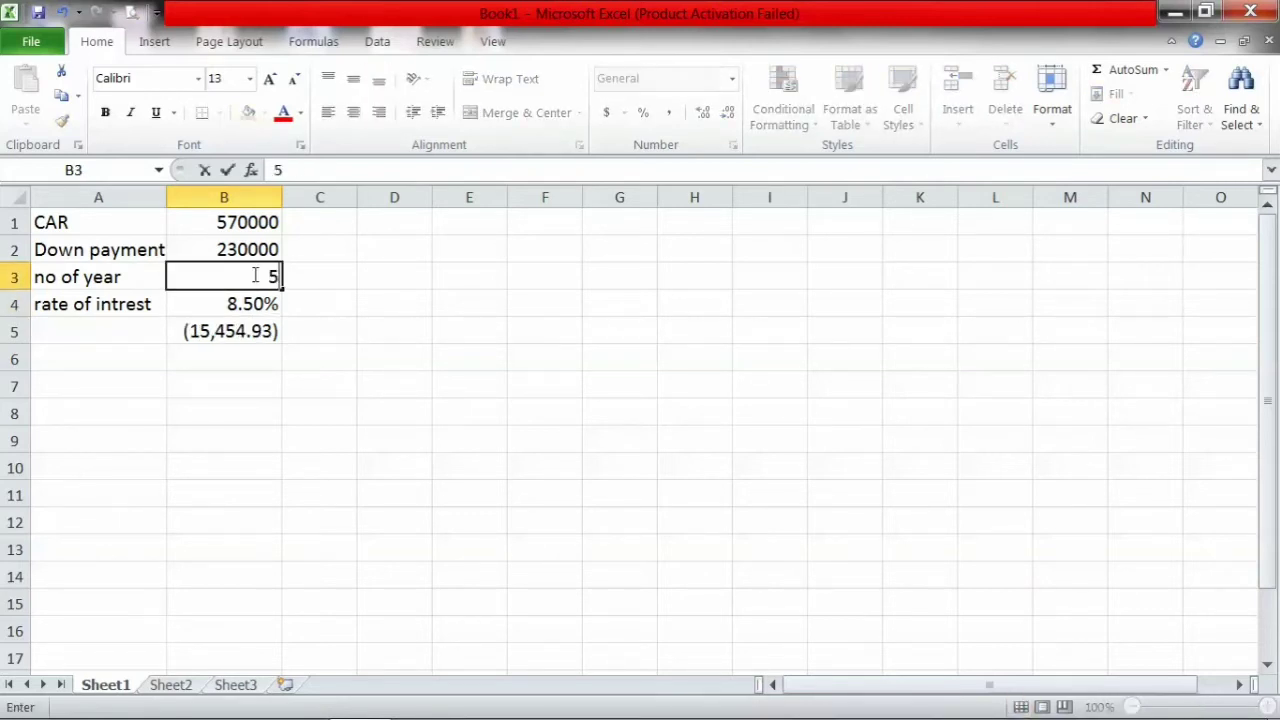
{"action": "left_click", "coordinate": [258, 302]}
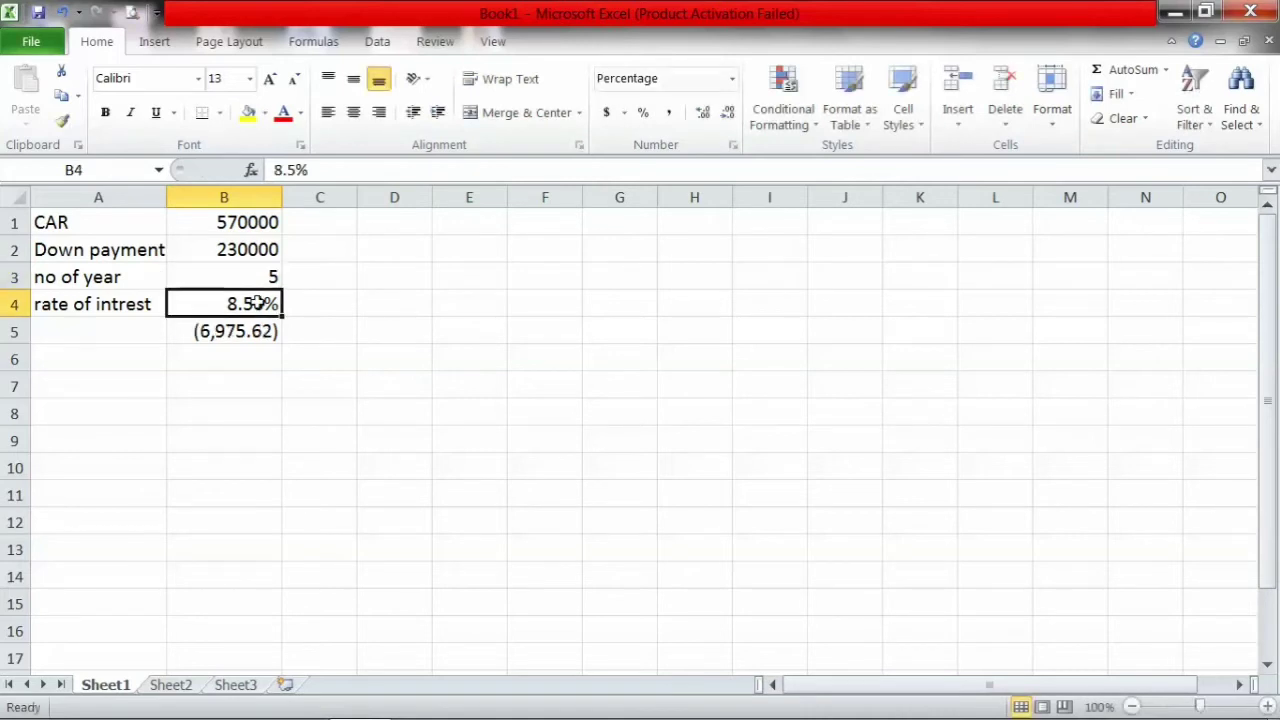
Step: Run Goal Seek to bring the payment in B5 to (6000) by changing the down payment in B2, and accept the solution
{"action": "left_click", "coordinate": [240, 331]}
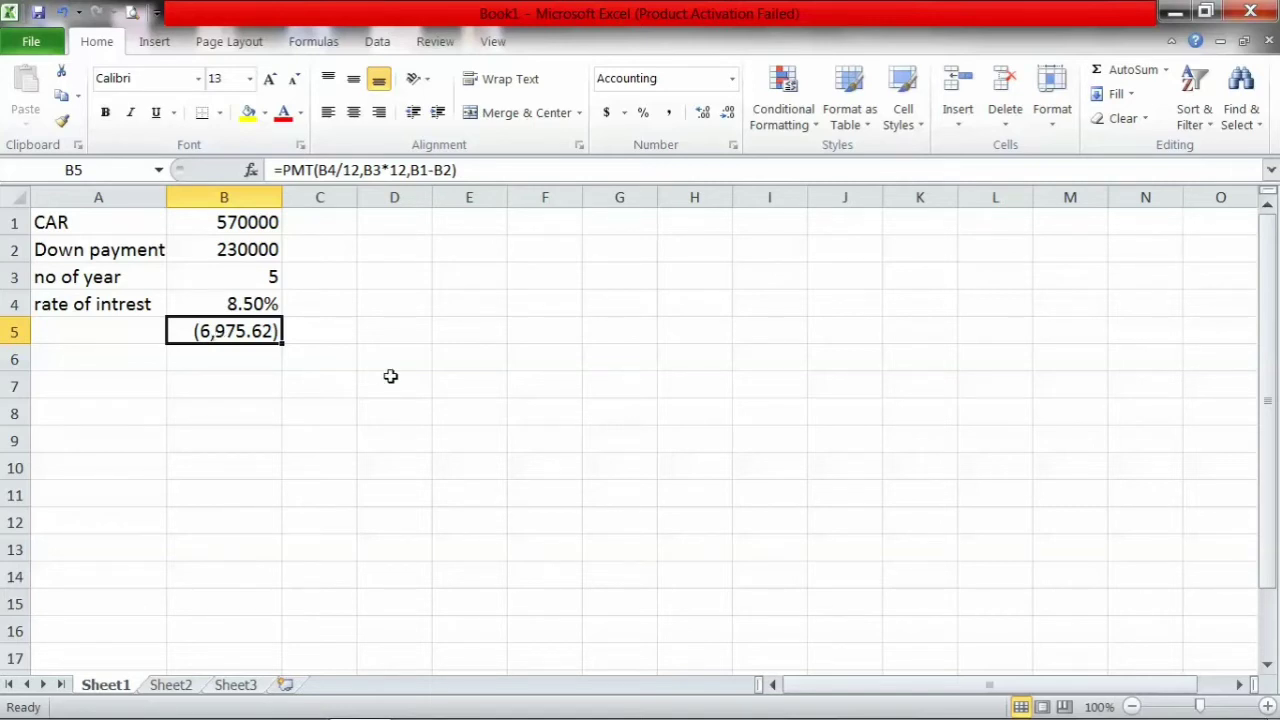
{"action": "left_click", "coordinate": [380, 43]}
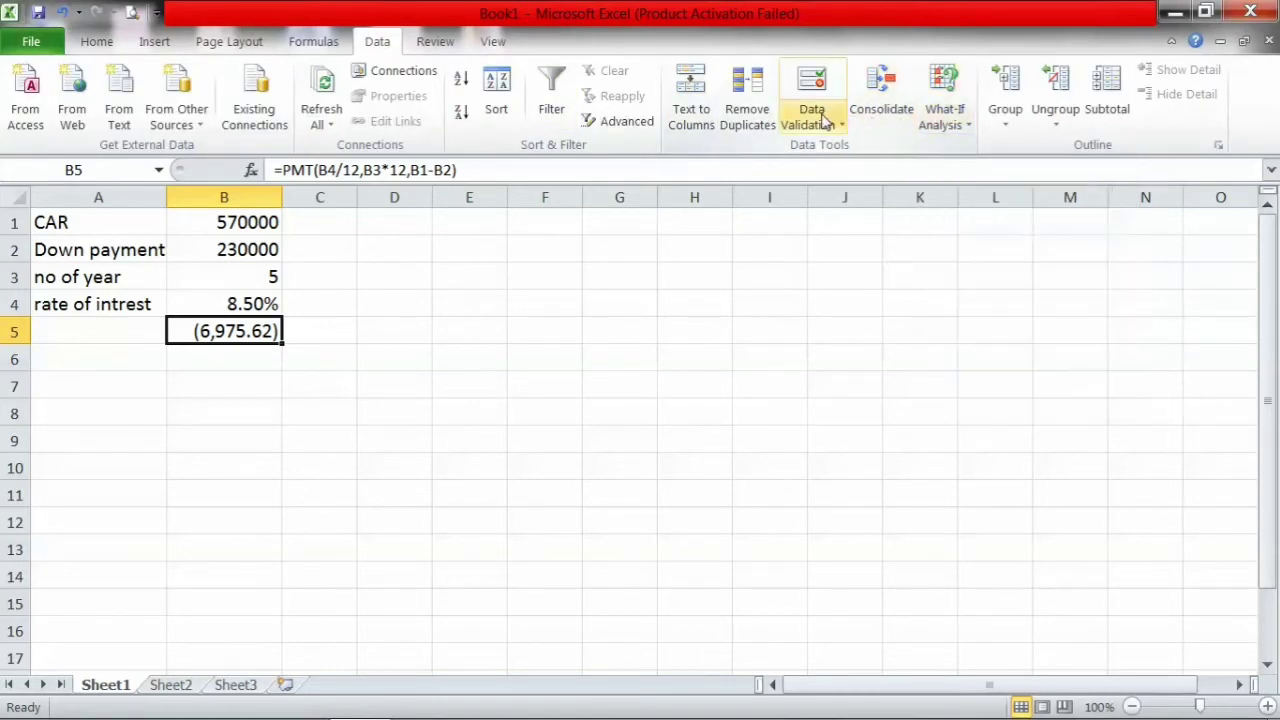
{"action": "left_click", "coordinate": [962, 122]}
{"action": "left_click", "coordinate": [986, 176]}
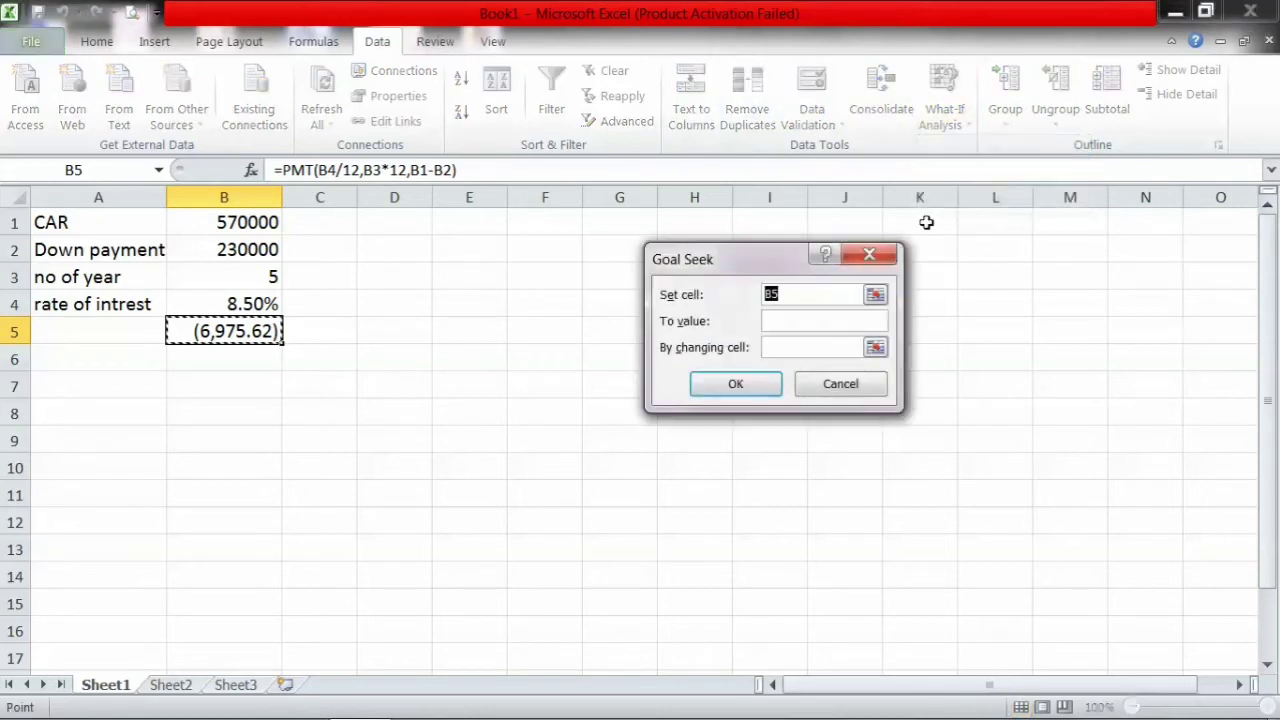
{"action": "left_click", "coordinate": [785, 327]}
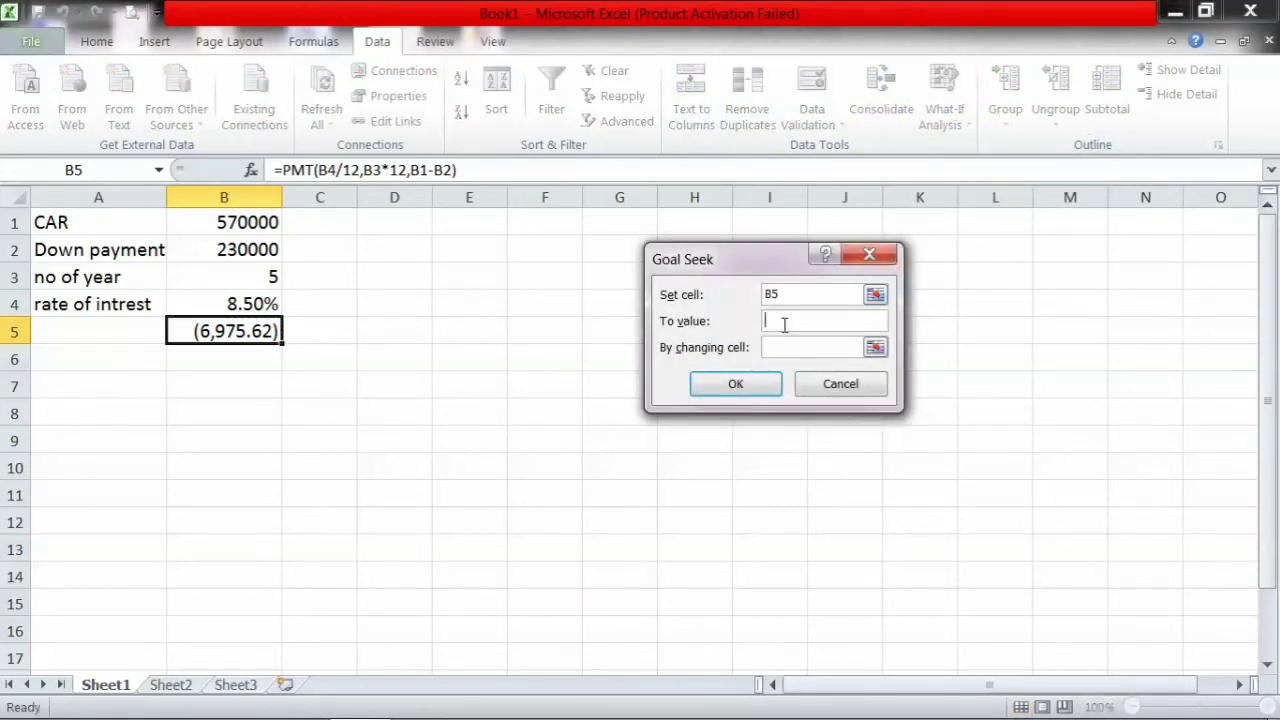
{"action": "type", "text": "(6000"}
{"action": "left_click", "coordinate": [800, 350]}
{"action": "left_click", "coordinate": [236, 250]}
{"action": "left_click", "coordinate": [741, 384]}
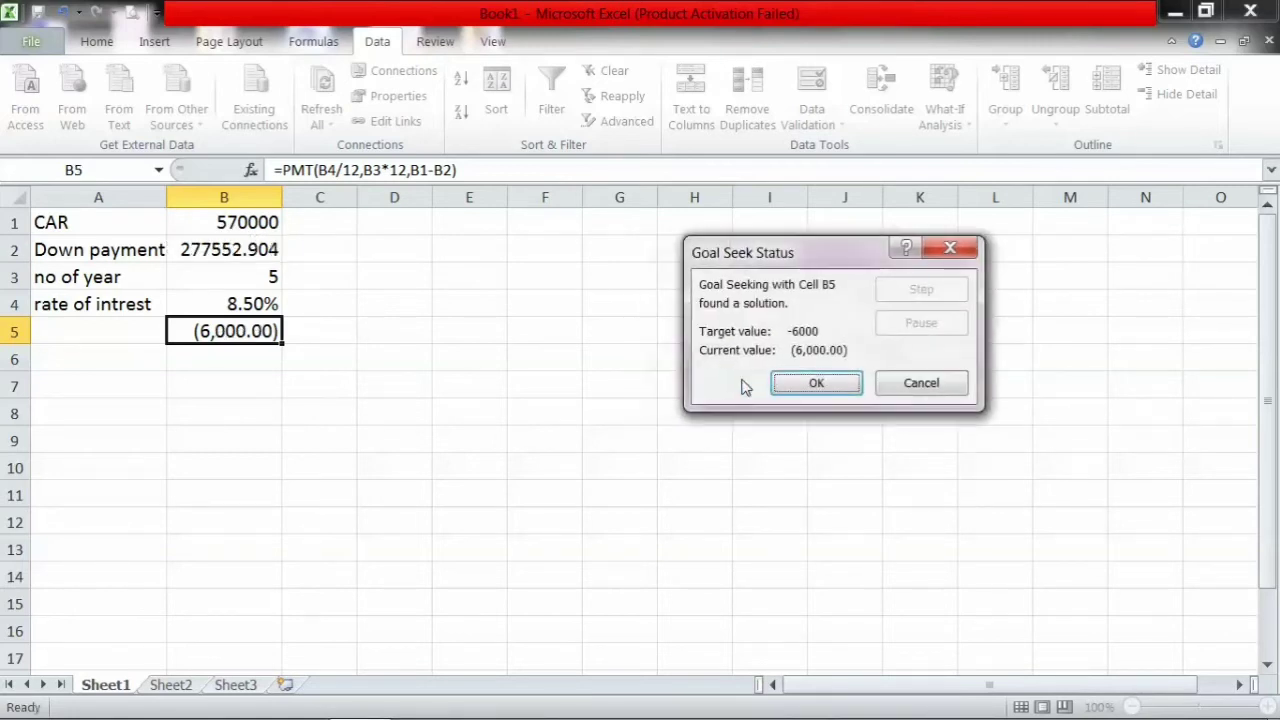
{"action": "left_click", "coordinate": [798, 383]}
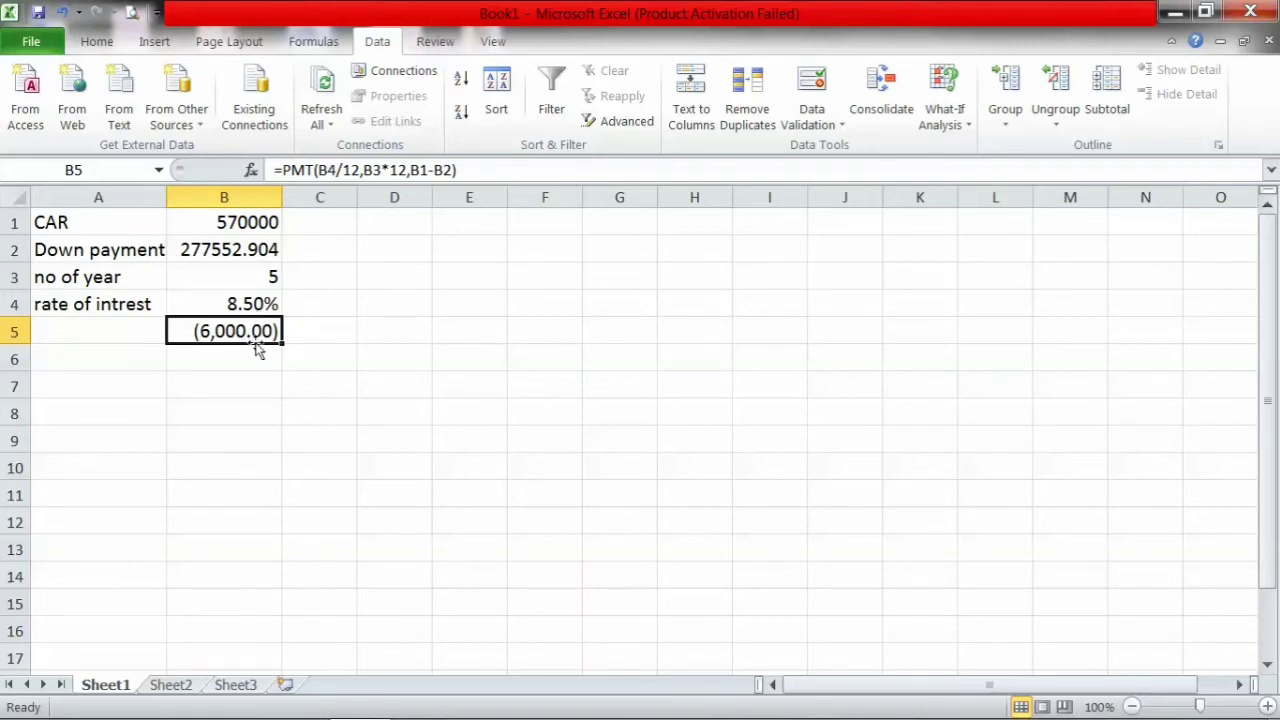
Step: Test the number of years in B3 with 4, and return it to 5
{"action": "left_click", "coordinate": [247, 279]}
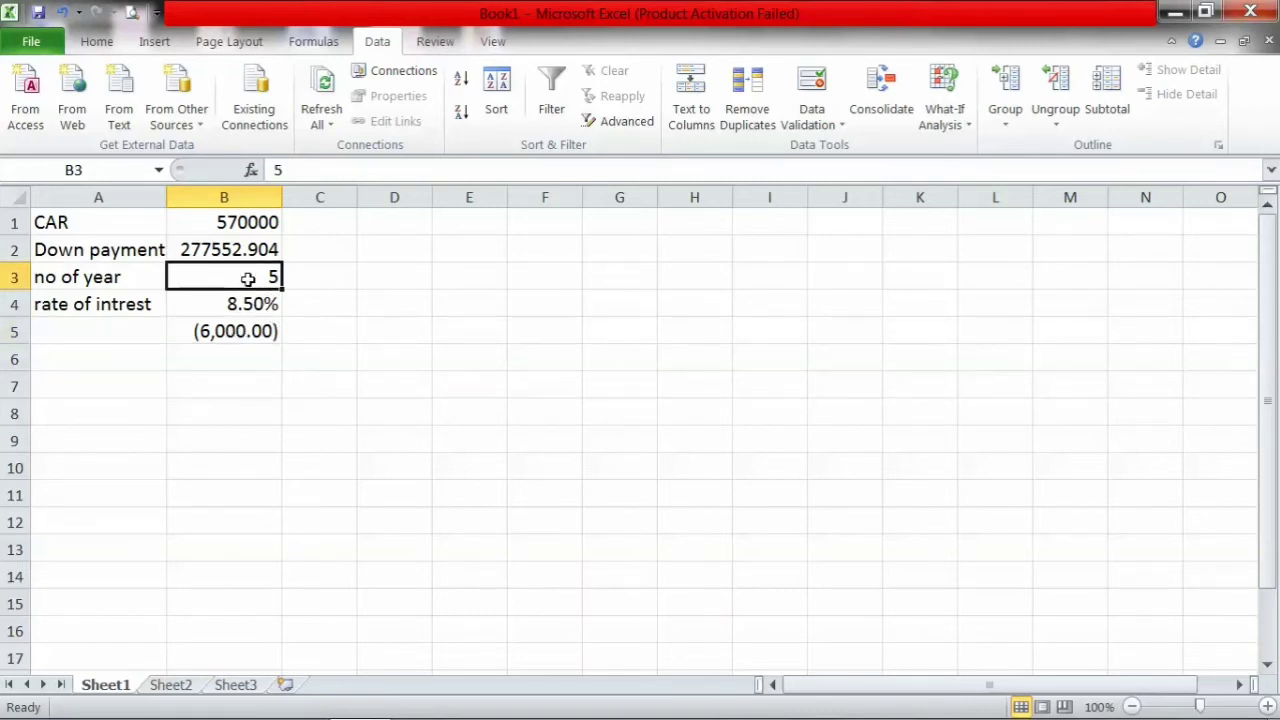
{"action": "type", "text": "4"}
{"action": "key", "text": "Return"}
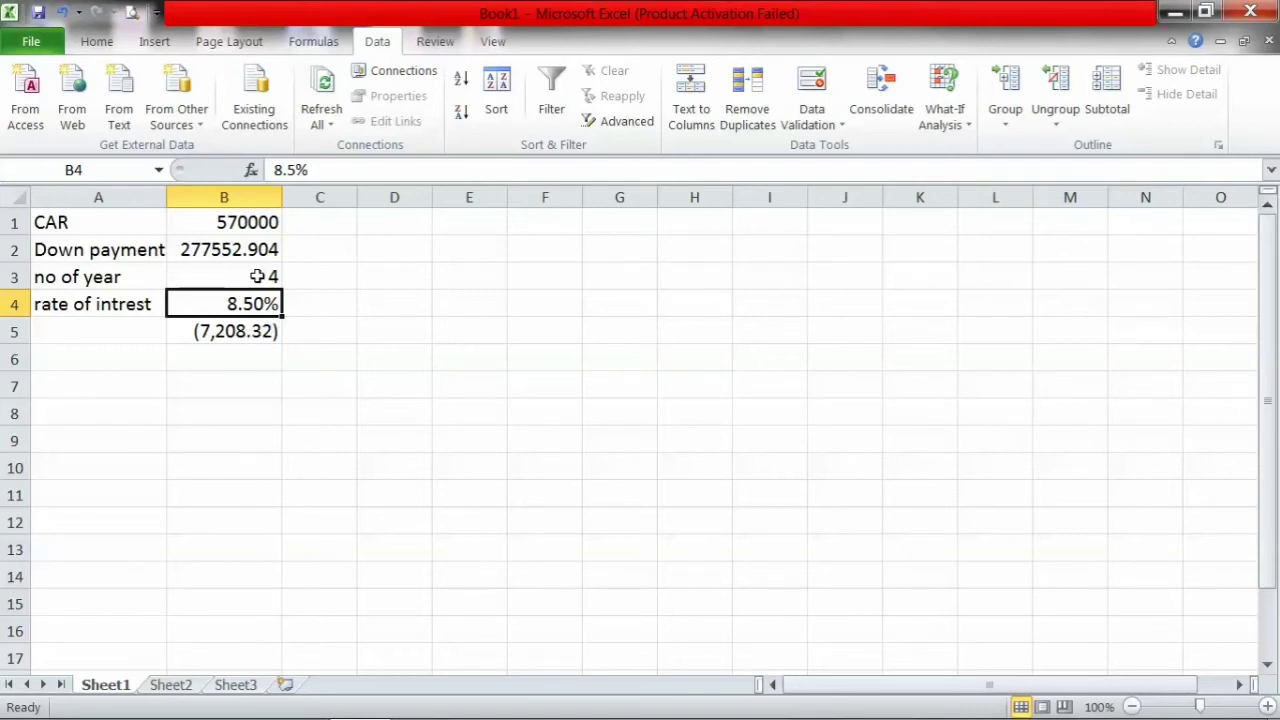
{"action": "left_click", "coordinate": [258, 276]}
{"action": "type", "text": "5"}
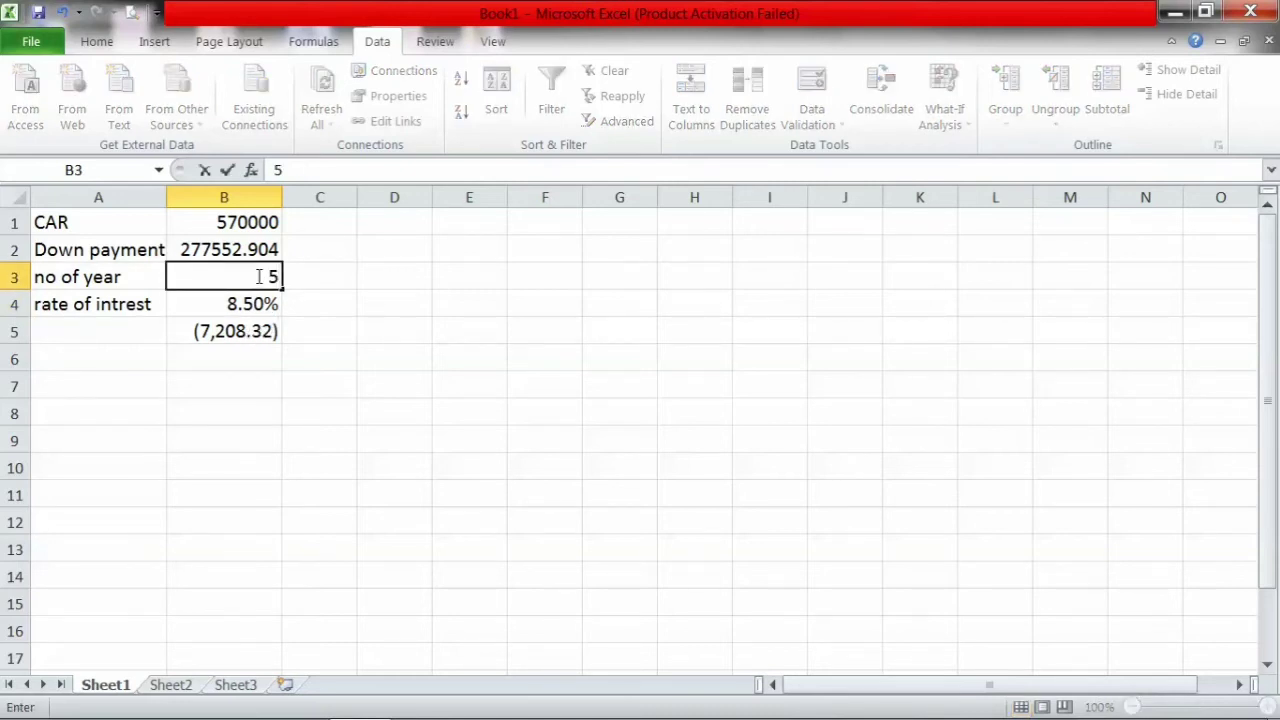
{"action": "left_click", "coordinate": [262, 352]}
{"action": "left_click", "coordinate": [260, 331]}
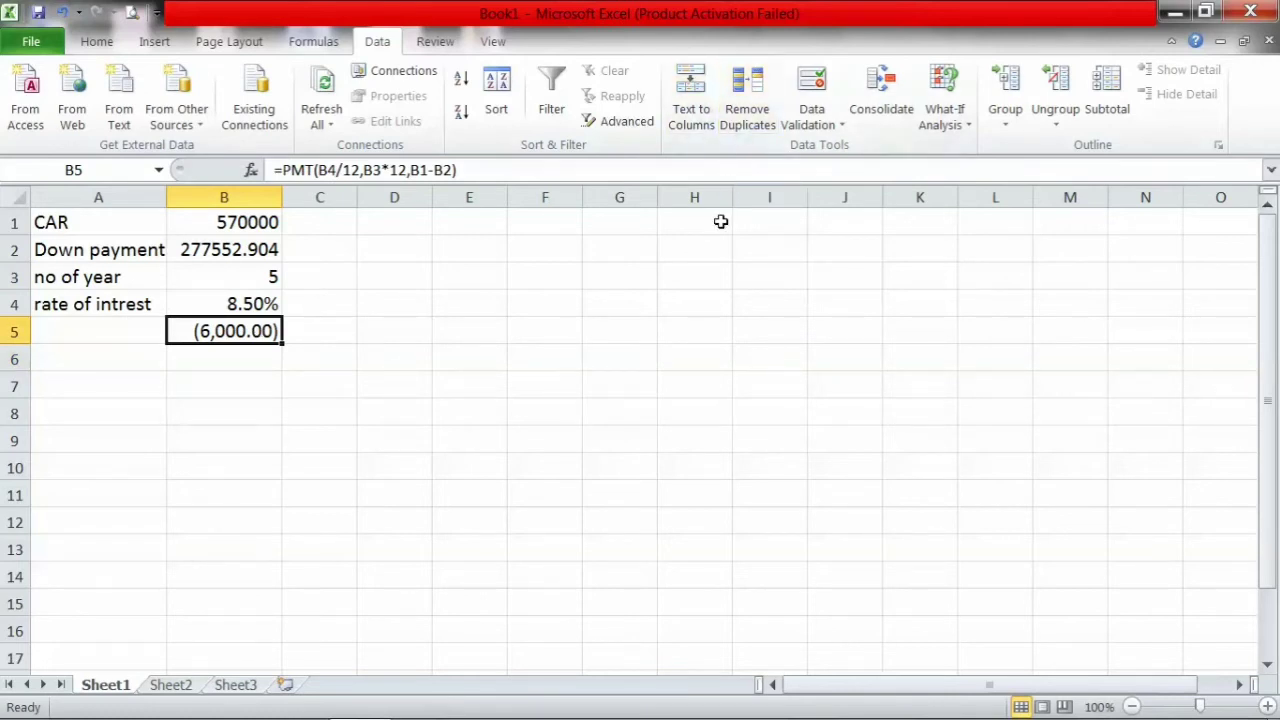
Step: Undo the loan term edits in B3 and the Goal Seek change to the down payment in B2
{"action": "key", "text": "ctrl+z"}
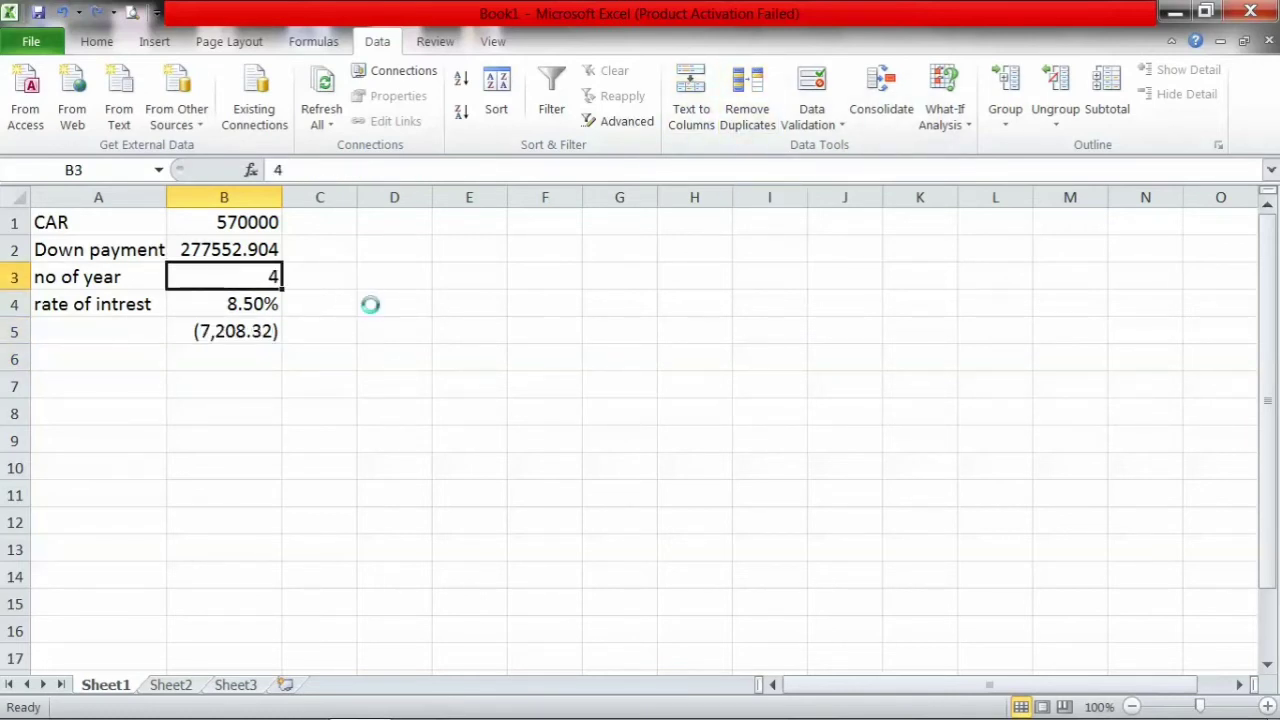
{"action": "key", "text": "ctrl+z"}
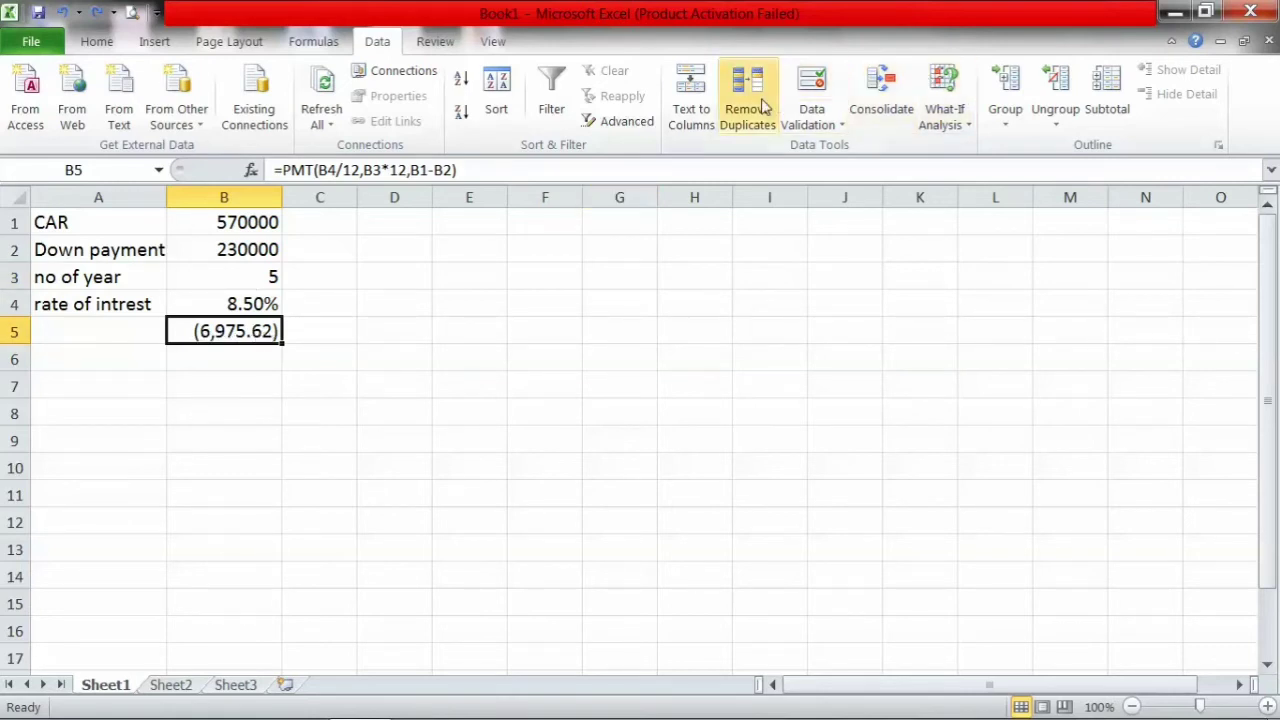
Step: Run Goal Seek to bring the payment in B5 to (6000) by changing the number of years in B3, and accept the solution
{"action": "left_click", "coordinate": [964, 126]}
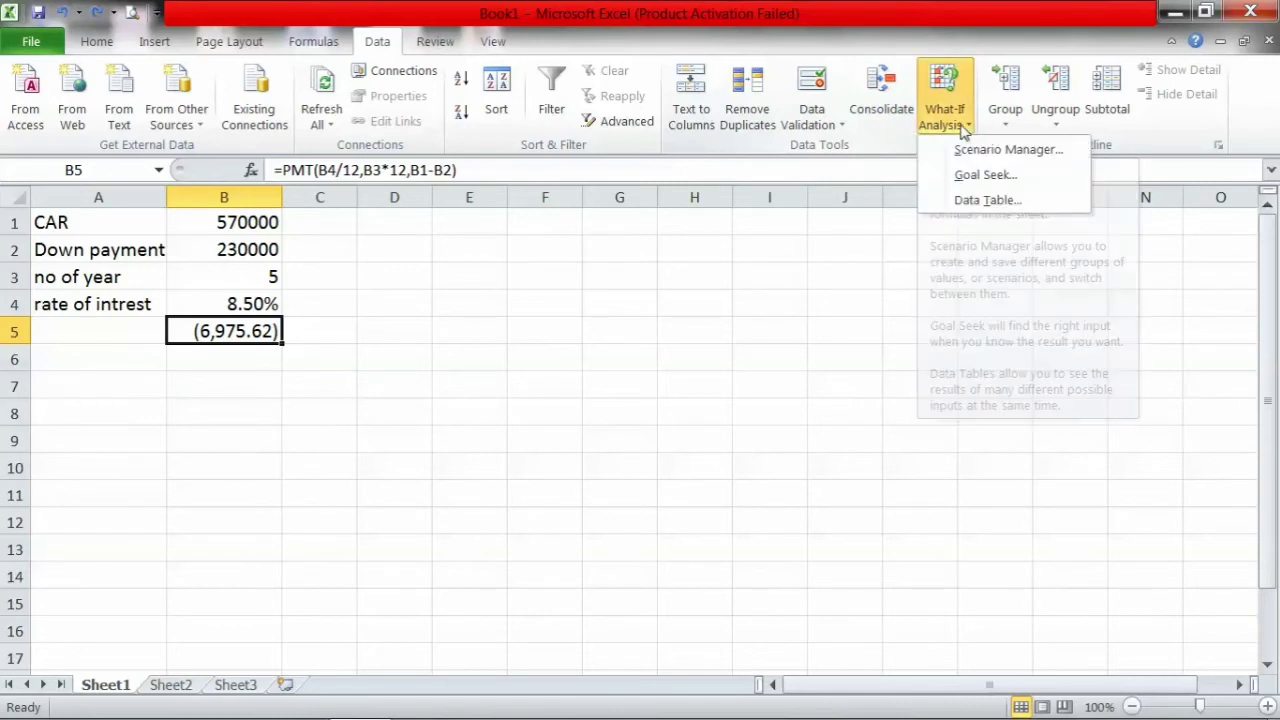
{"action": "left_click", "coordinate": [975, 174]}
{"action": "left_click", "coordinate": [837, 317]}
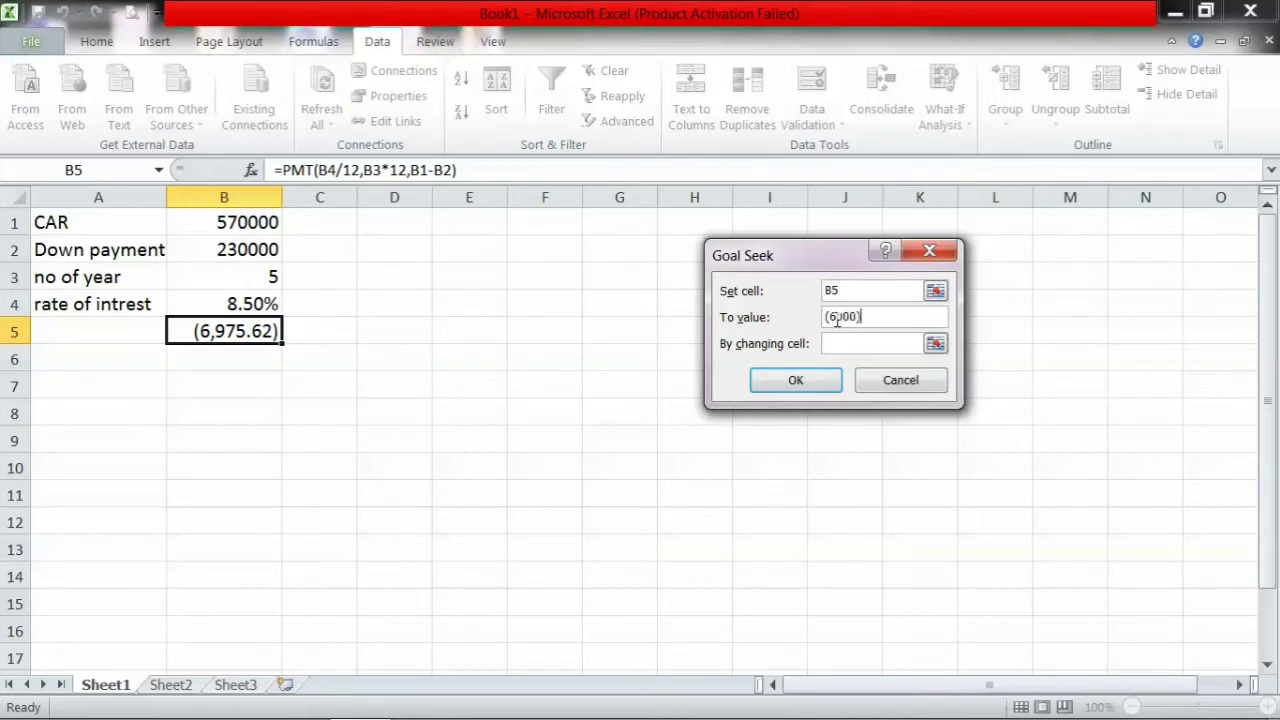
{"action": "left_click", "coordinate": [836, 345]}
{"action": "left_click", "coordinate": [253, 276]}
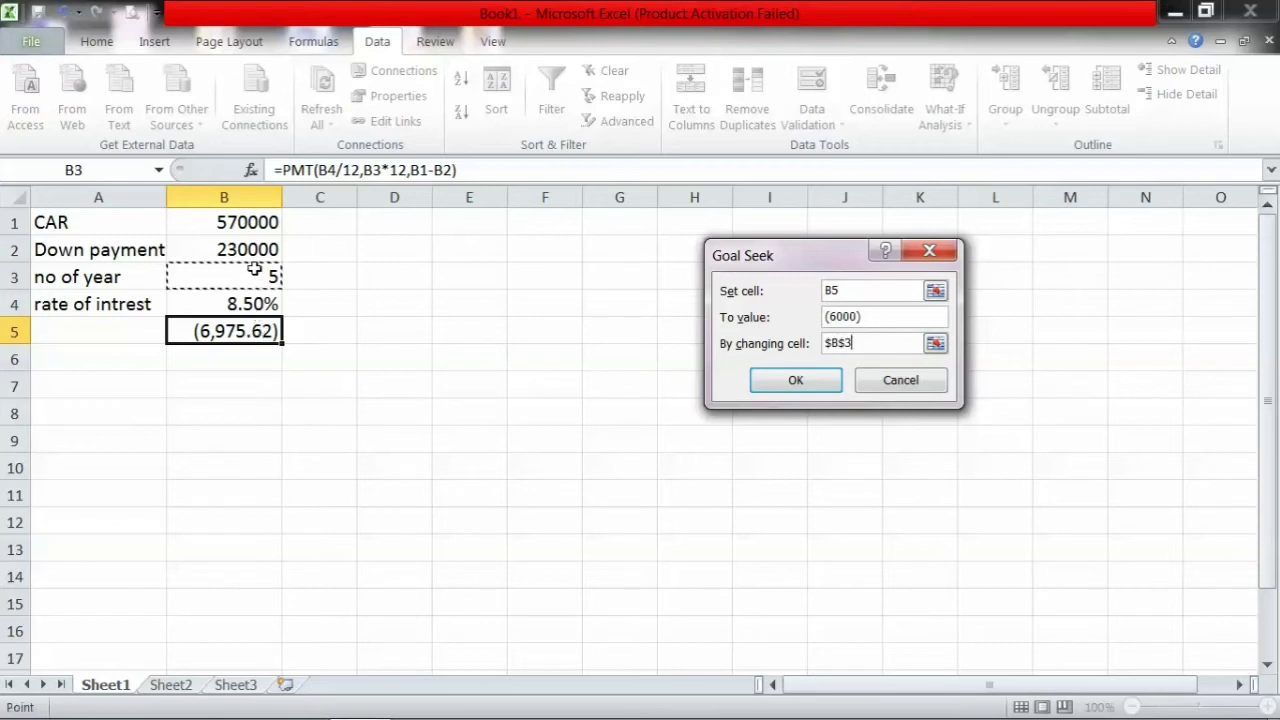
{"action": "left_click", "coordinate": [790, 384]}
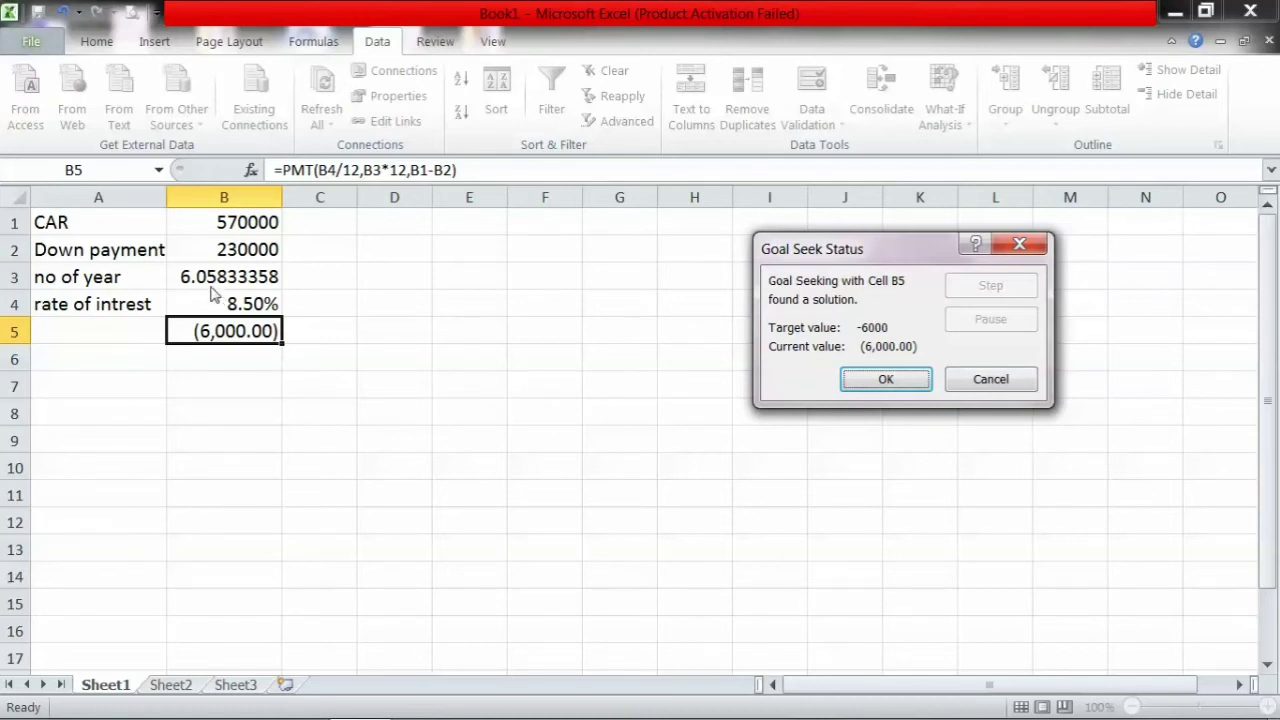
{"action": "left_click", "coordinate": [887, 379]}
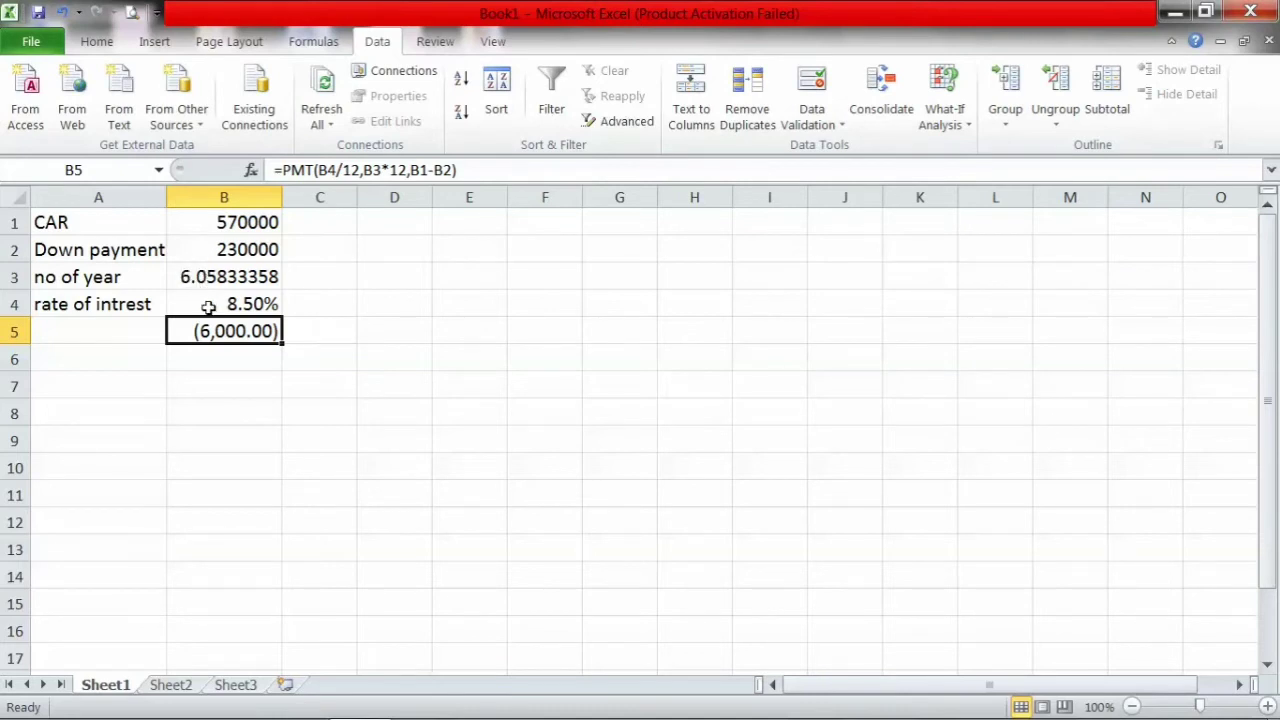
Step: Format the number of years in B3 to show one decimal place
{"action": "left_click", "coordinate": [263, 280]}
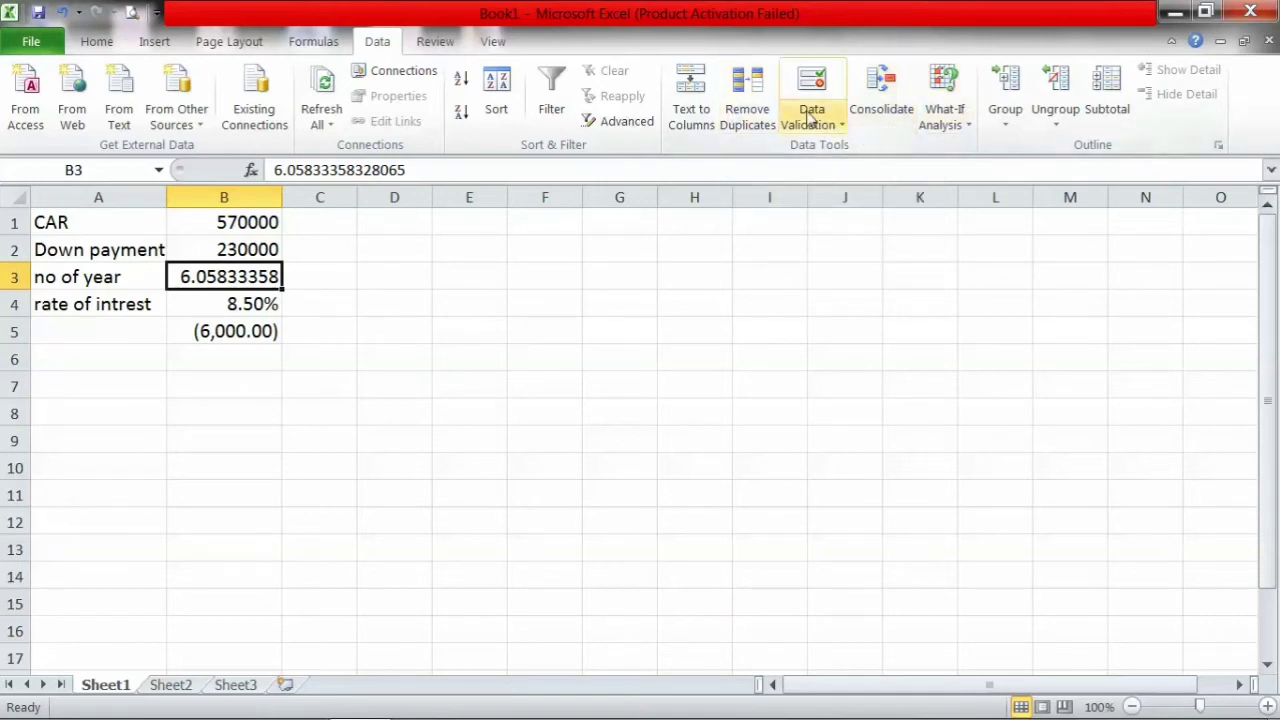
{"action": "left_click", "coordinate": [90, 45]}
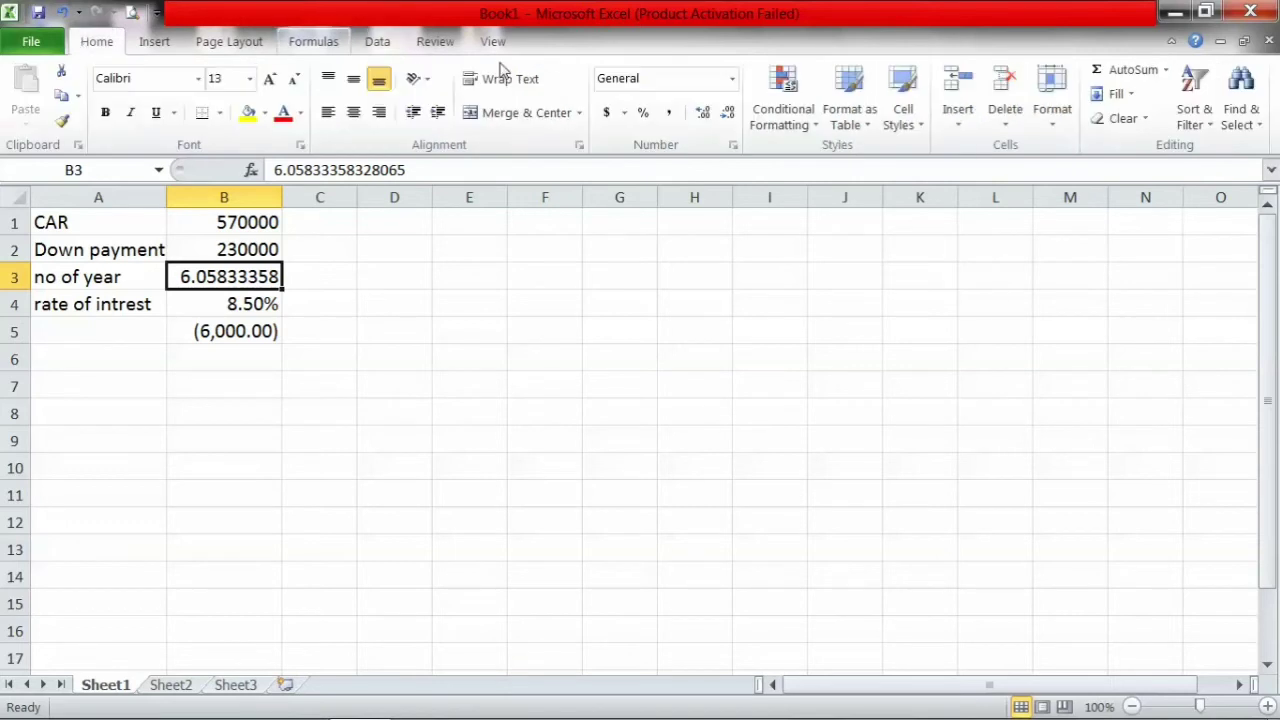
{"action": "left_click", "coordinate": [724, 116]}
{"action": "left_click", "coordinate": [724, 116]}
{"action": "left_click", "coordinate": [724, 116]}
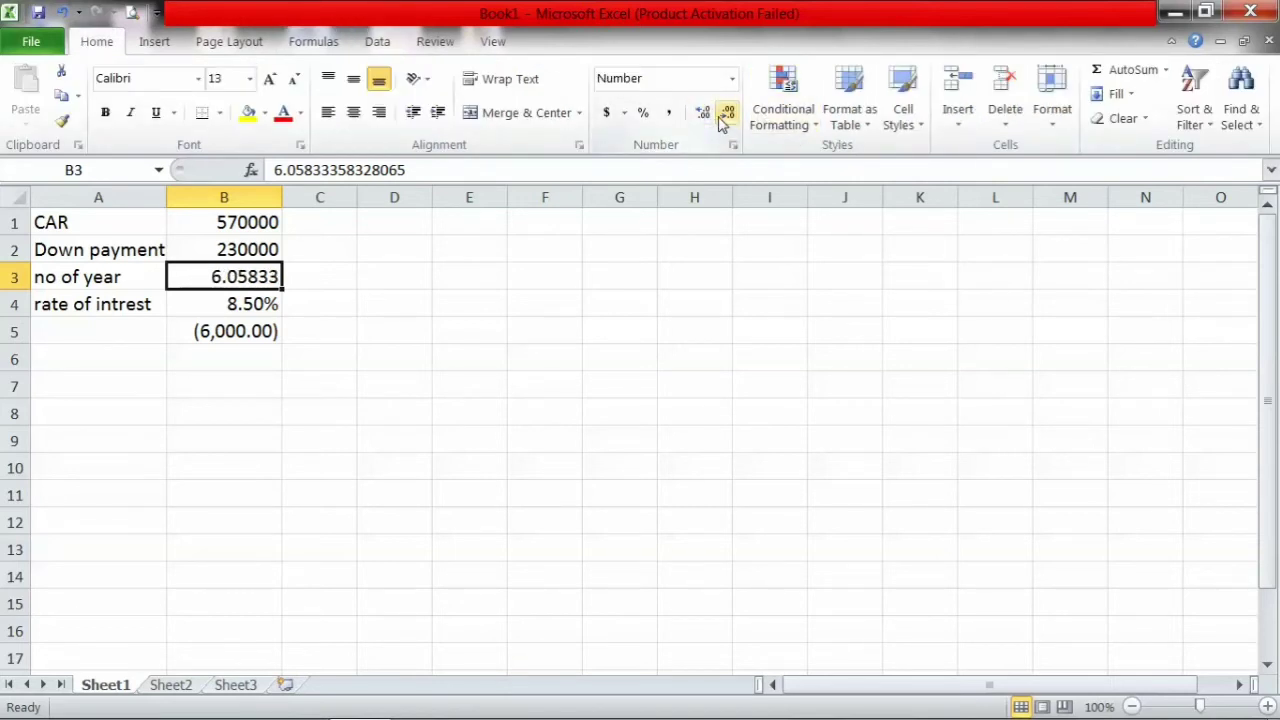
{"action": "left_click", "coordinate": [724, 116]}
{"action": "left_click", "coordinate": [724, 116]}
{"action": "left_click", "coordinate": [724, 116]}
{"action": "left_click", "coordinate": [724, 116]}
{"action": "left_click", "coordinate": [724, 116]}
{"action": "left_click", "coordinate": [704, 113]}
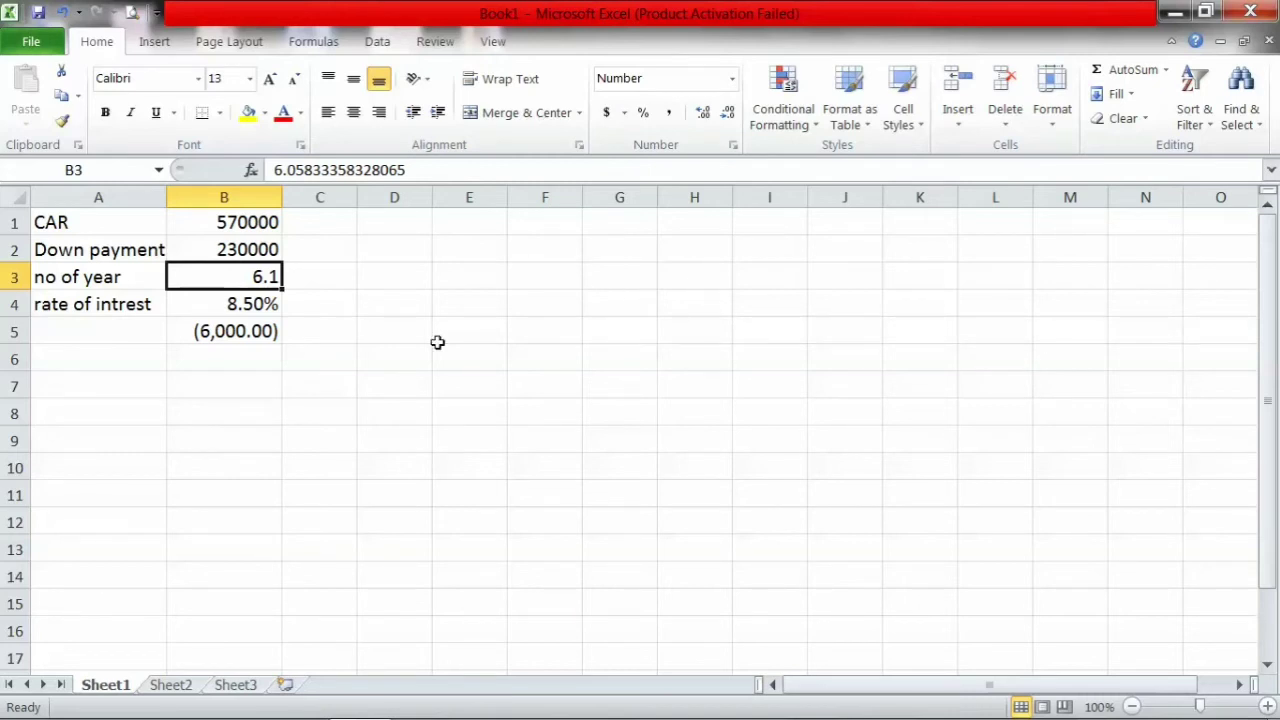
{"action": "left_click", "coordinate": [254, 336]}
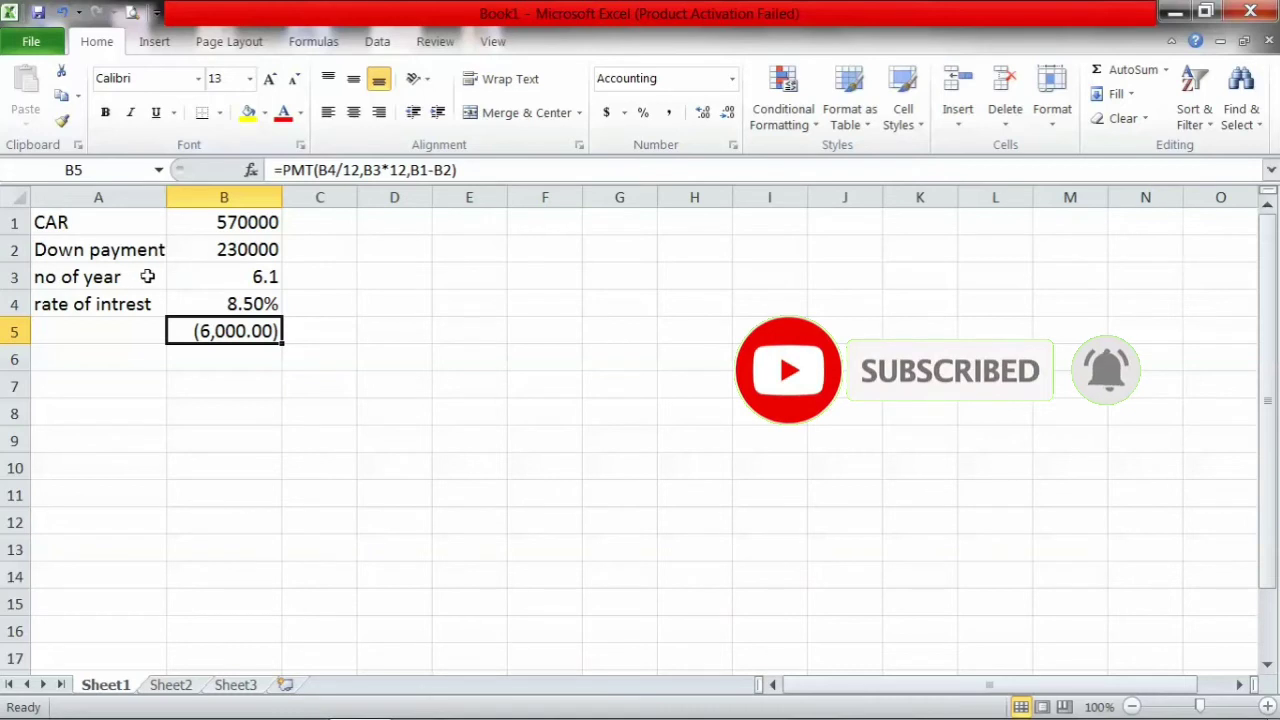
{"action": "left_click", "coordinate": [62, 257]}
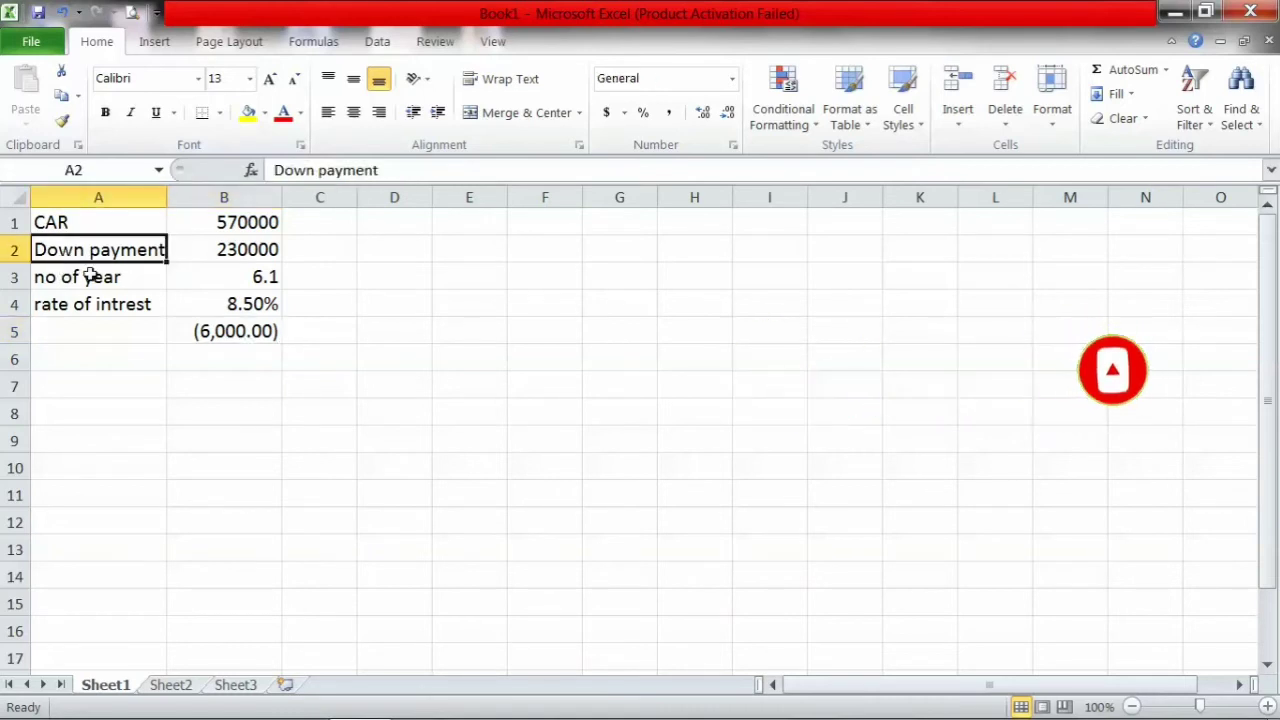
{"action": "left_click", "coordinate": [965, 125]}
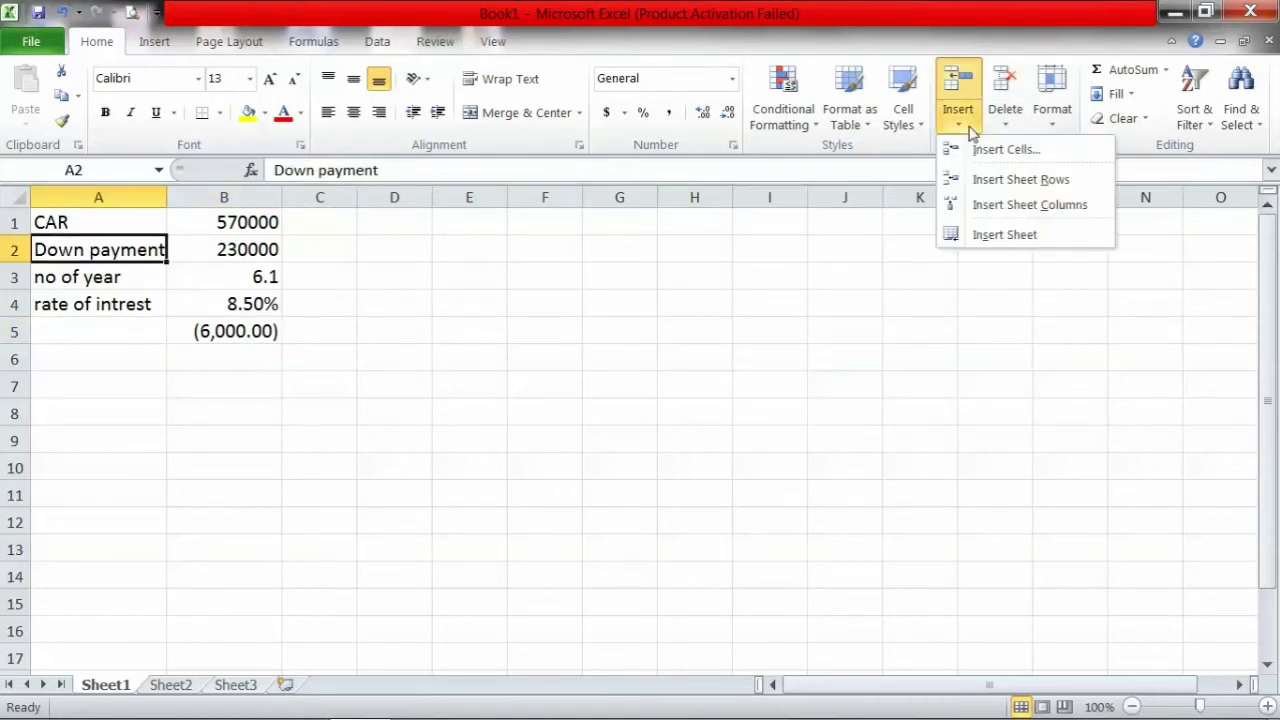
{"action": "left_click", "coordinate": [996, 189]}
{"action": "key", "text": "ctrl+z"}
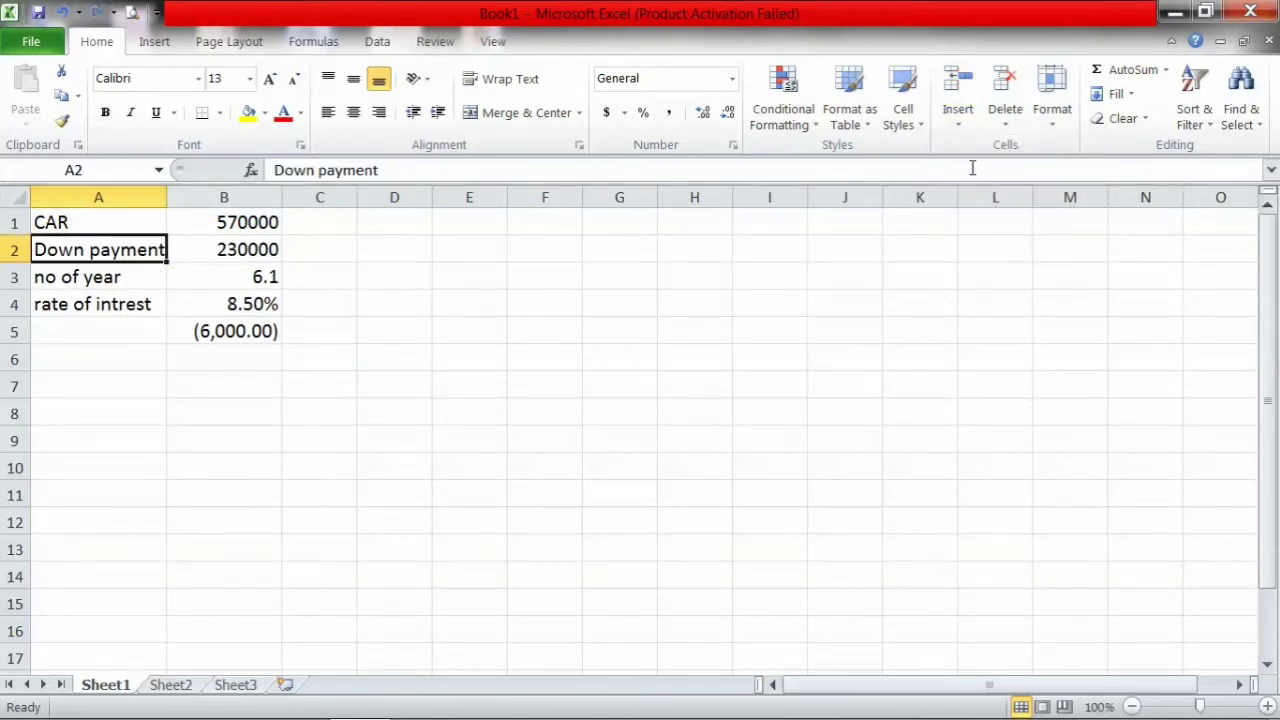
Step: Insert a sheet row above the number of years and label its cell A3 "loan velue"
{"action": "left_click", "coordinate": [100, 282]}
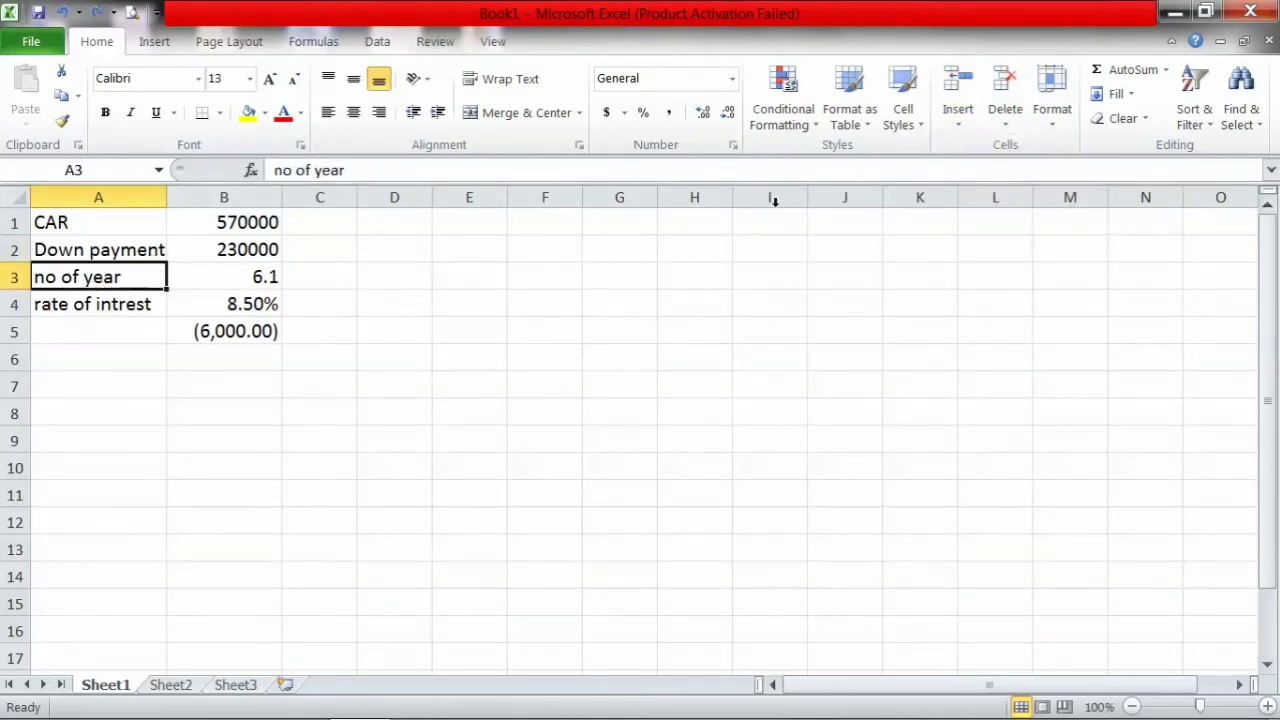
{"action": "left_click", "coordinate": [968, 128]}
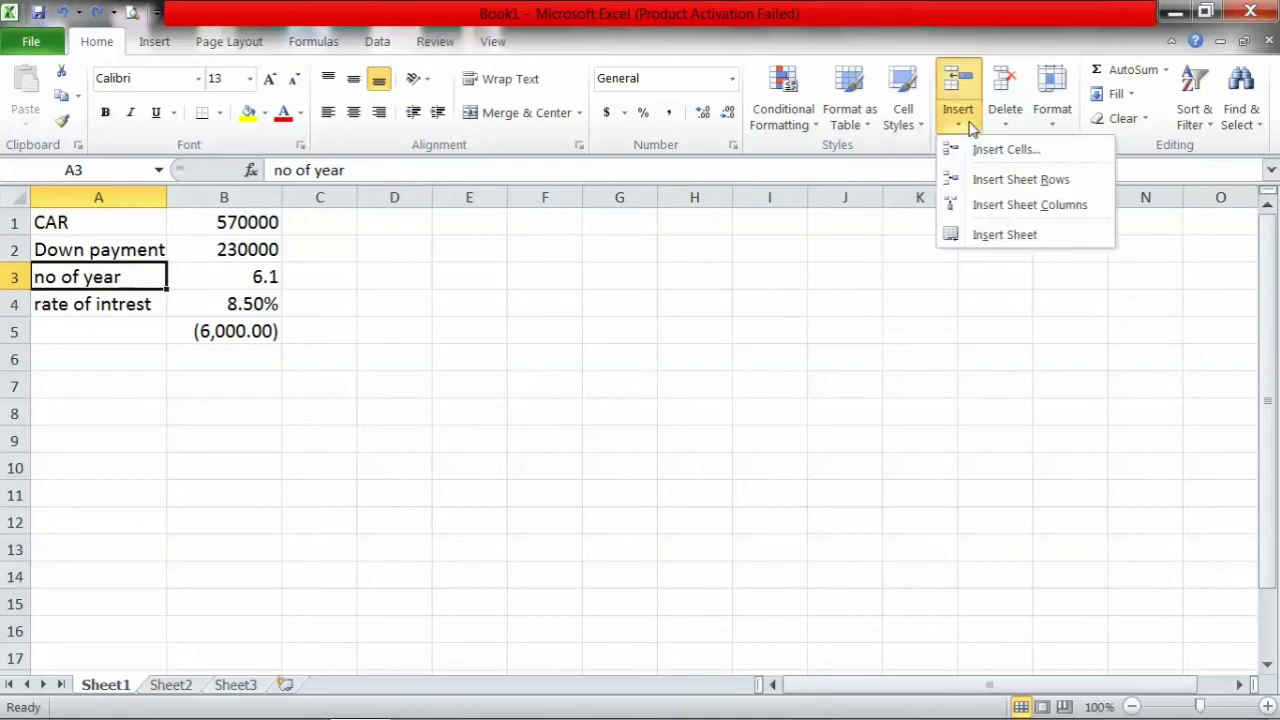
{"action": "left_click", "coordinate": [1005, 180]}
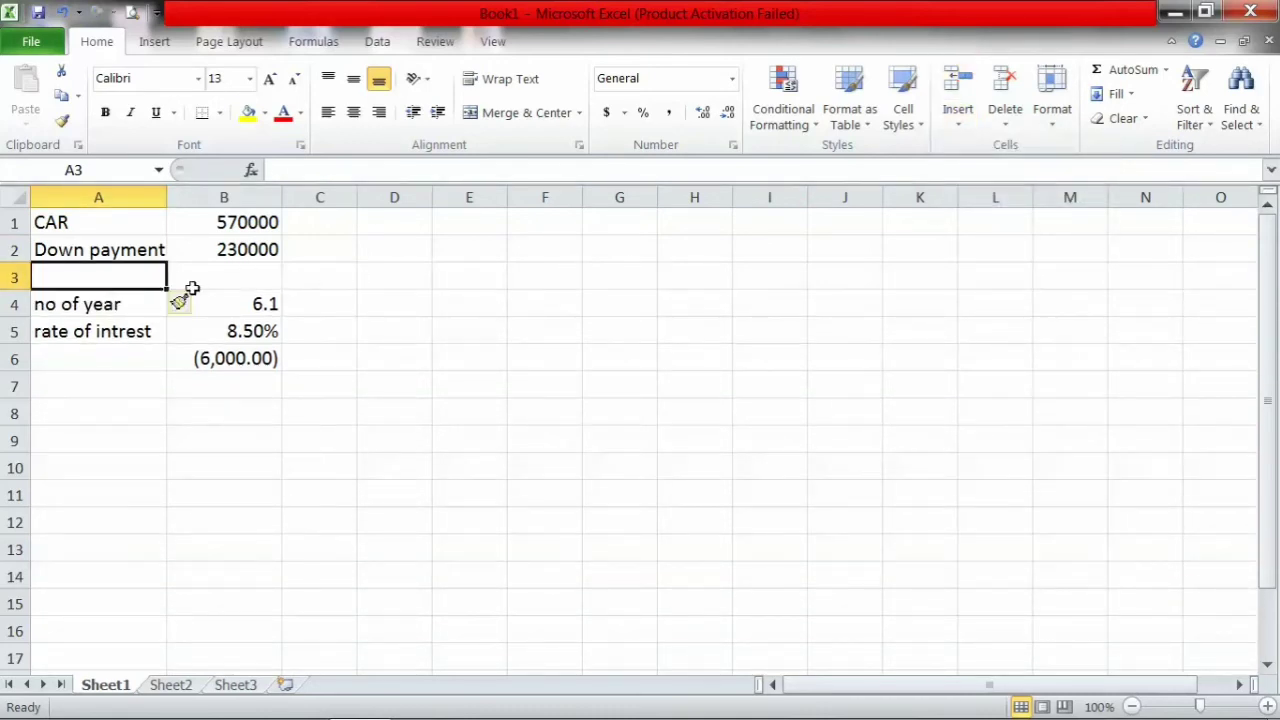
{"action": "type", "text": "loan "}
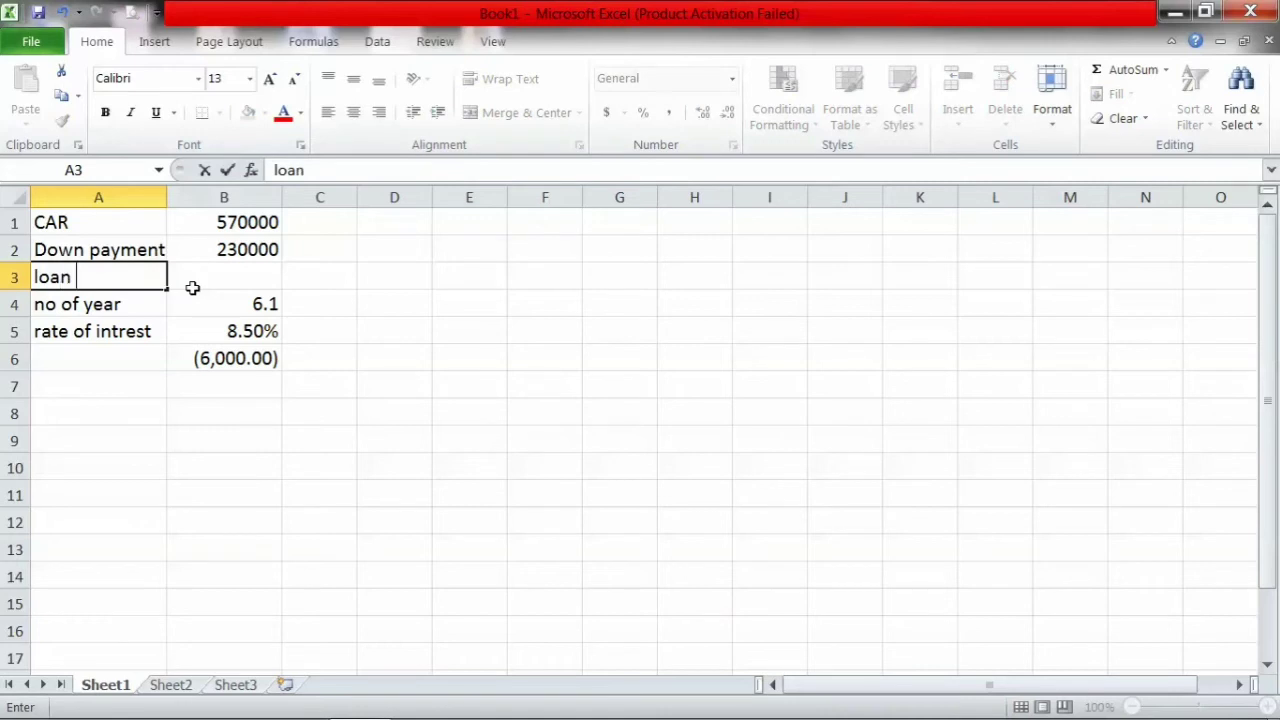
{"action": "type", "text": "velue"}
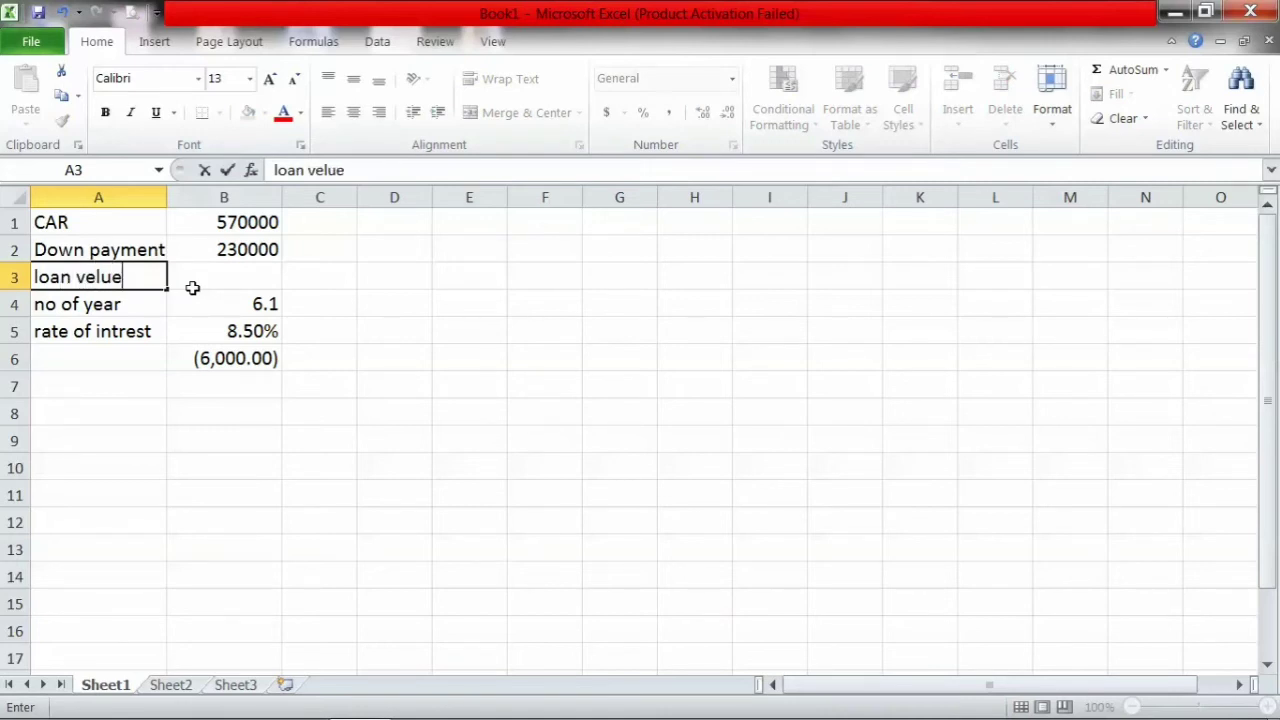
Step: Calculate the loan value in B3 with the formula =B1-B2, subtracting the down payment from the car price
{"action": "left_click", "coordinate": [192, 288]}
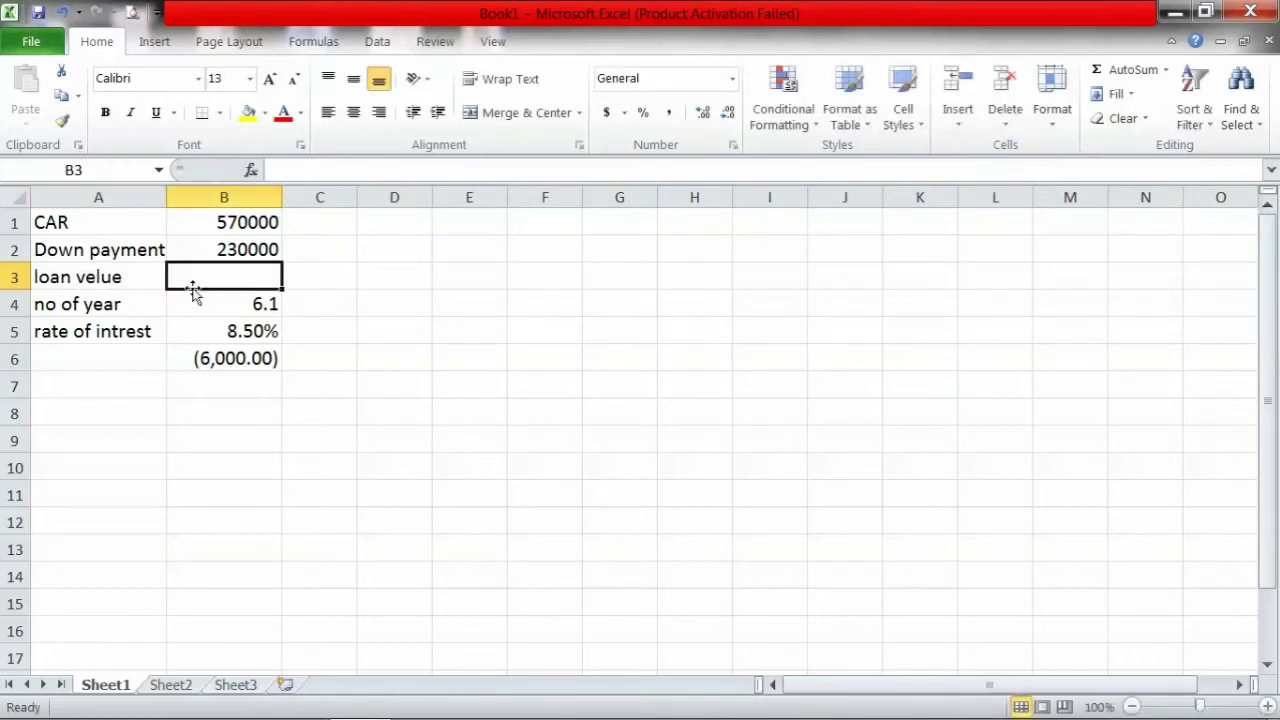
{"action": "type", "text": "="}
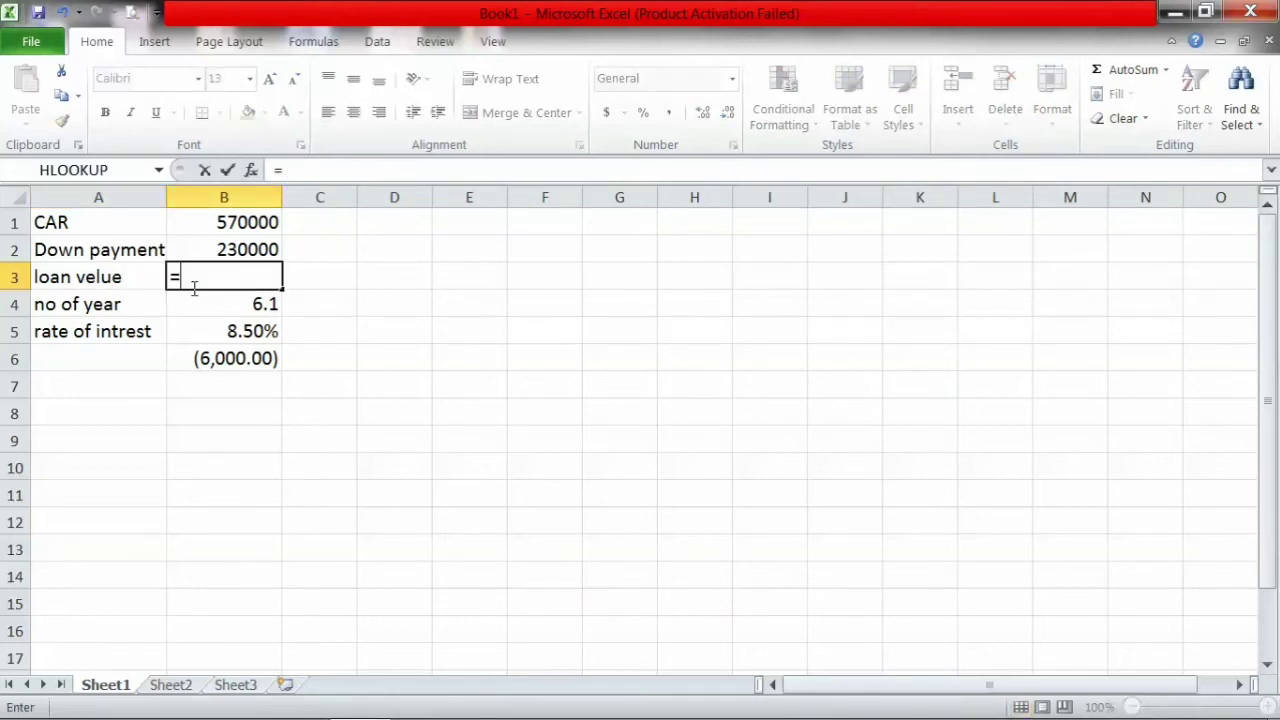
{"action": "left_click", "coordinate": [230, 223]}
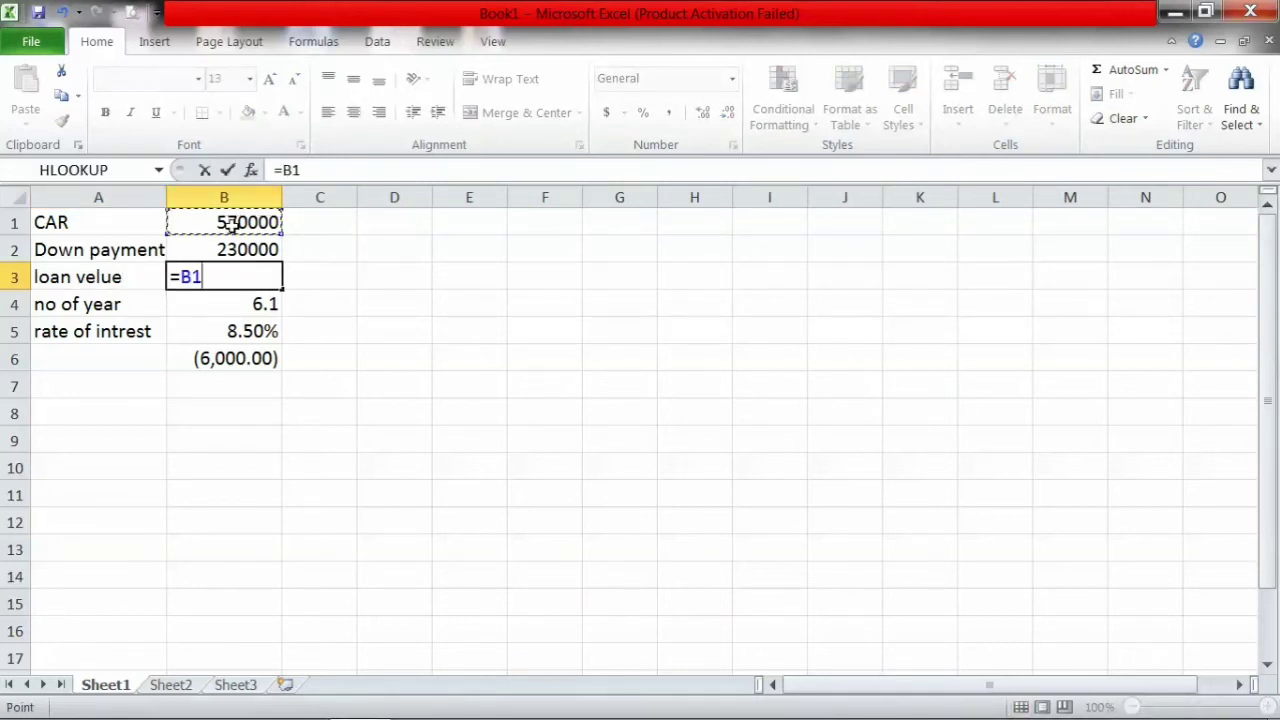
{"action": "type", "text": "-"}
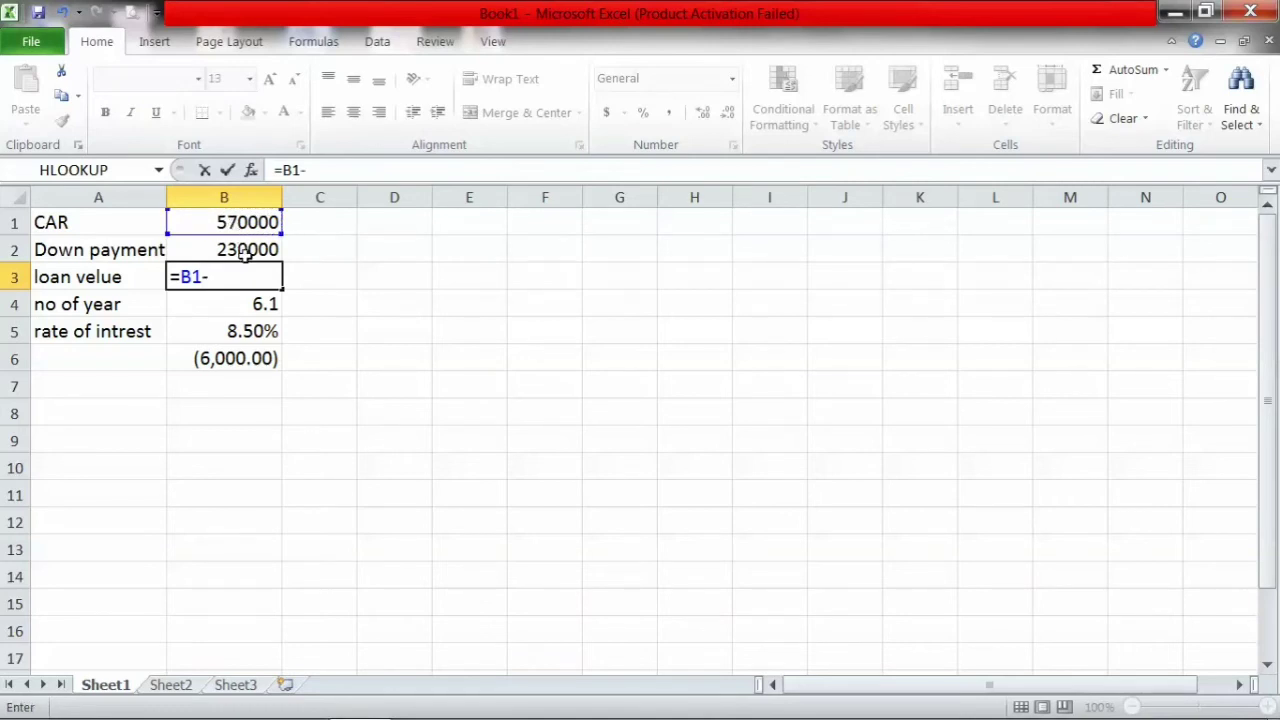
{"action": "left_click", "coordinate": [245, 252]}
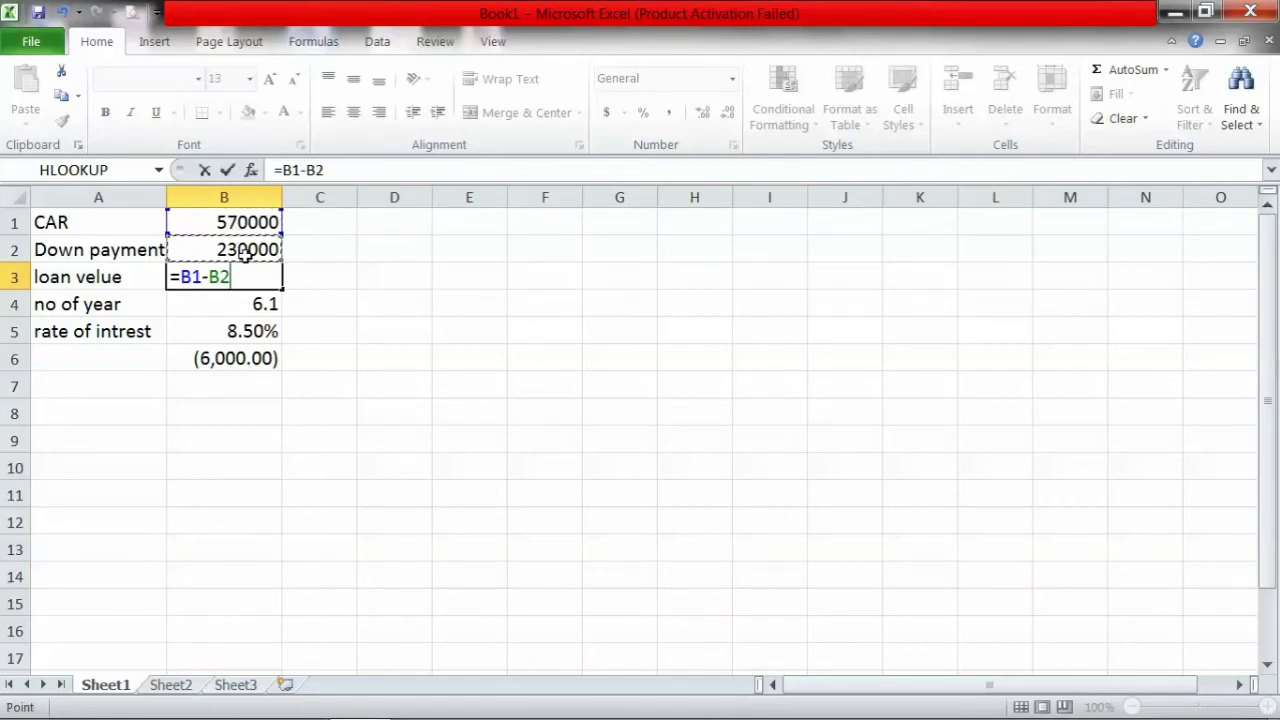
{"action": "key", "text": "Return"}
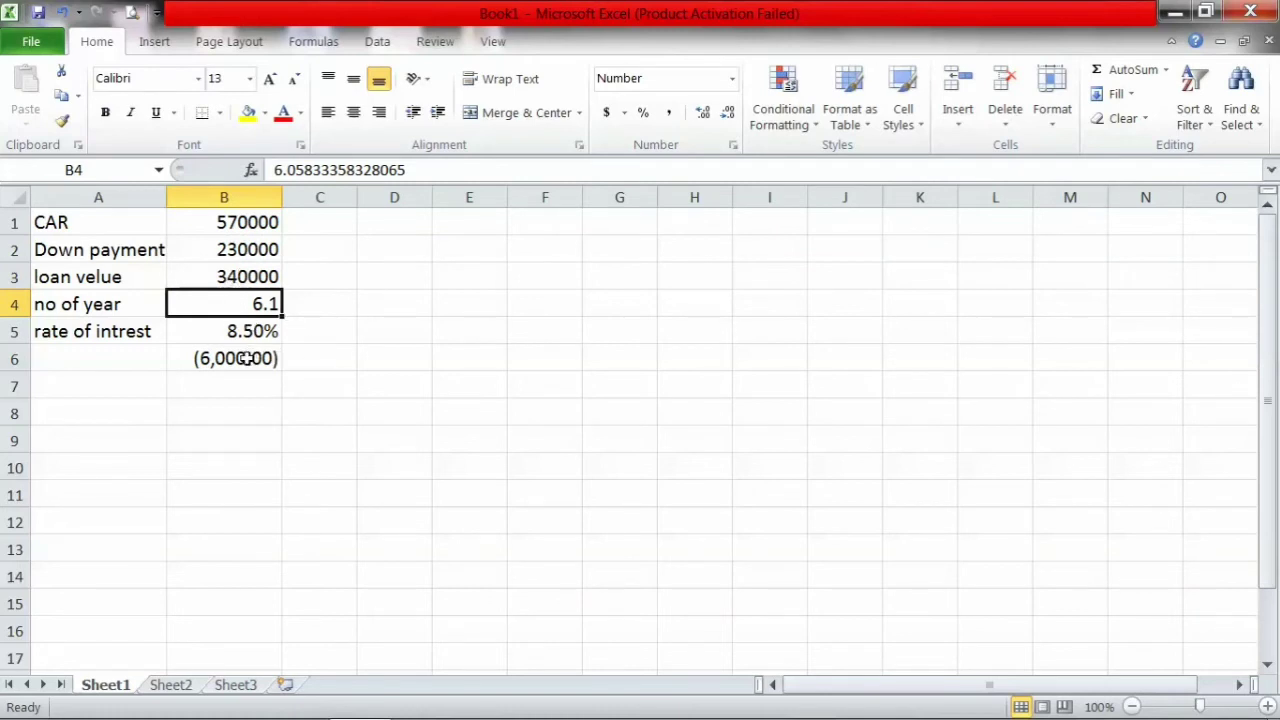
Step: Set the number of years in B4 to 5
{"action": "left_click", "coordinate": [236, 278]}
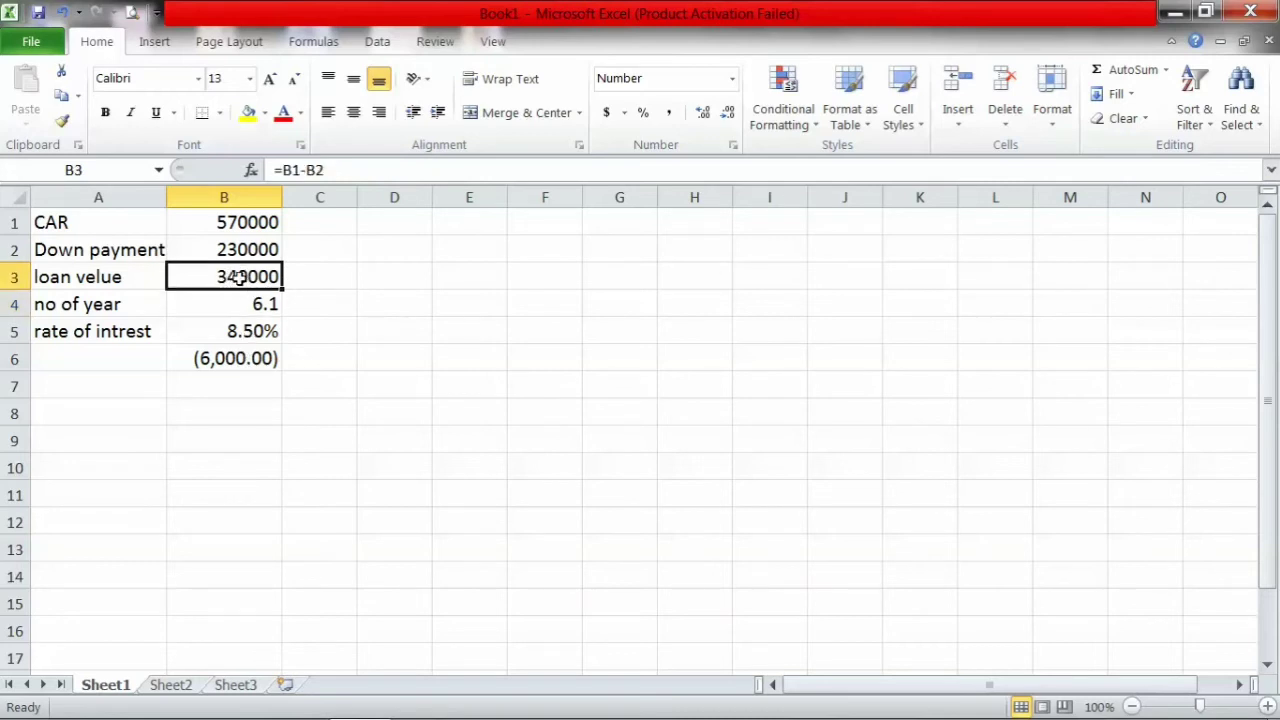
{"action": "left_click", "coordinate": [251, 332]}
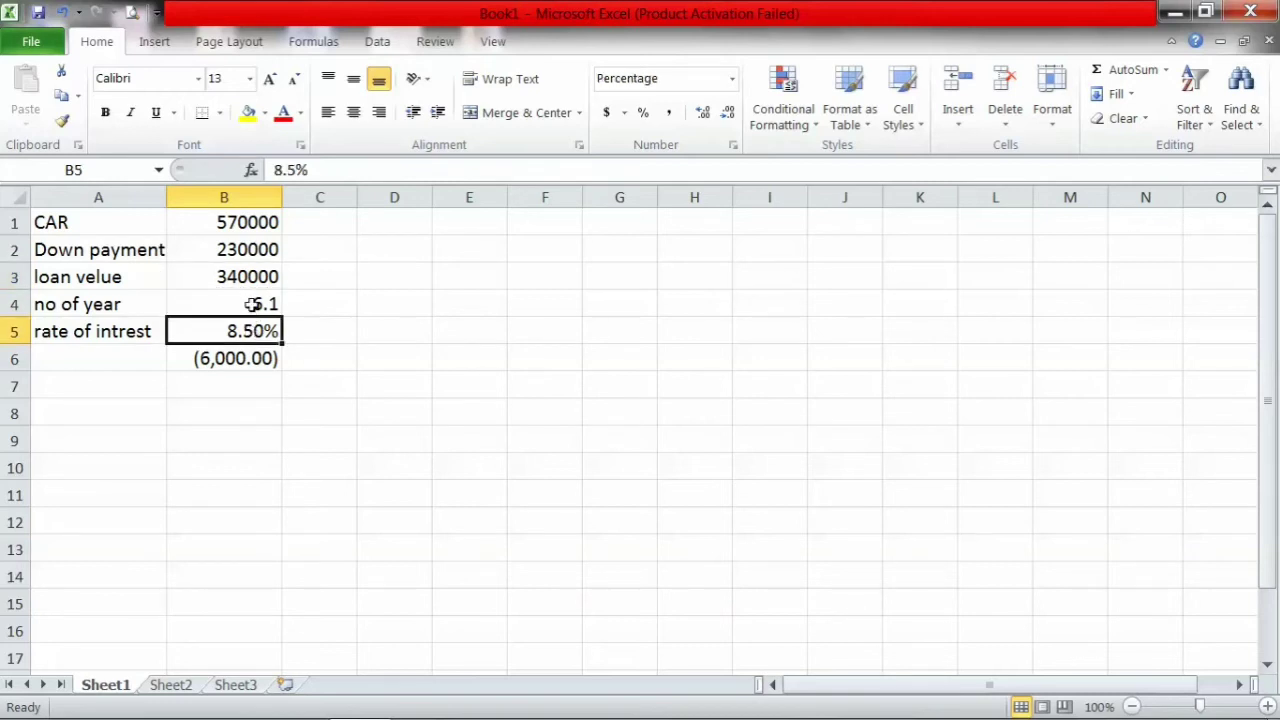
{"action": "left_click", "coordinate": [252, 305]}
{"action": "left_click", "coordinate": [241, 278]}
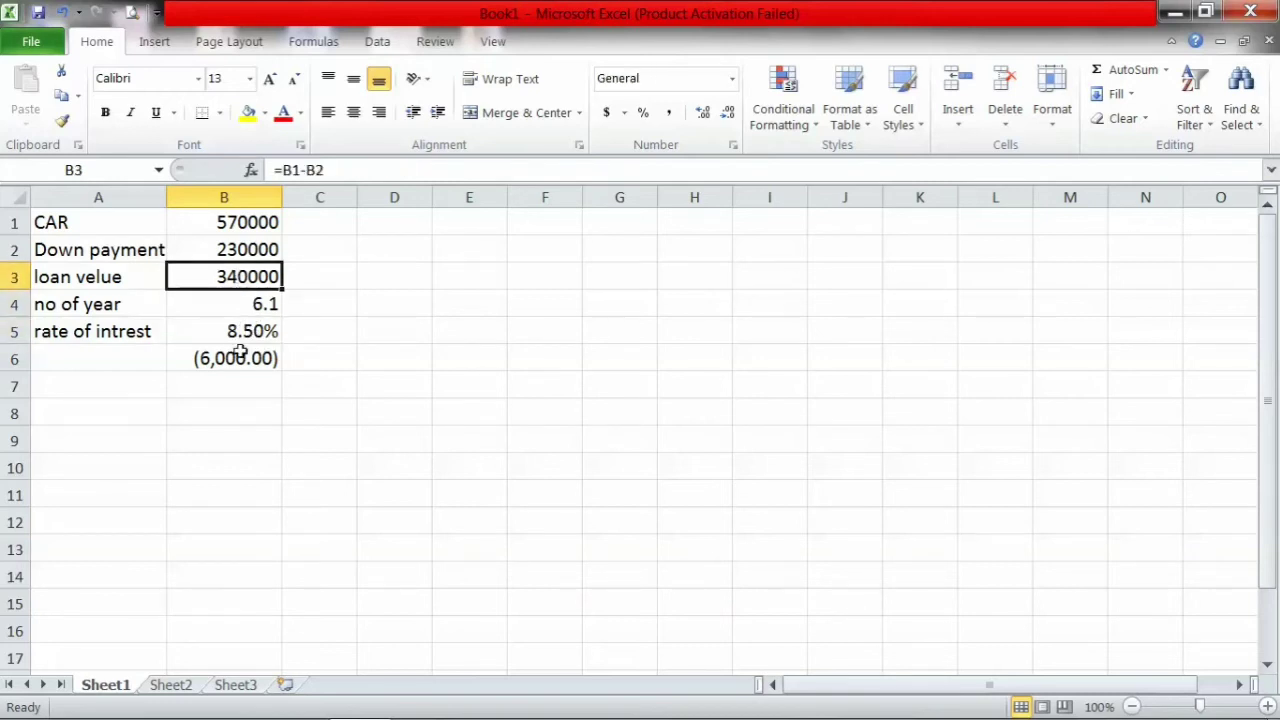
{"action": "left_click", "coordinate": [252, 308]}
{"action": "type", "text": "5"}
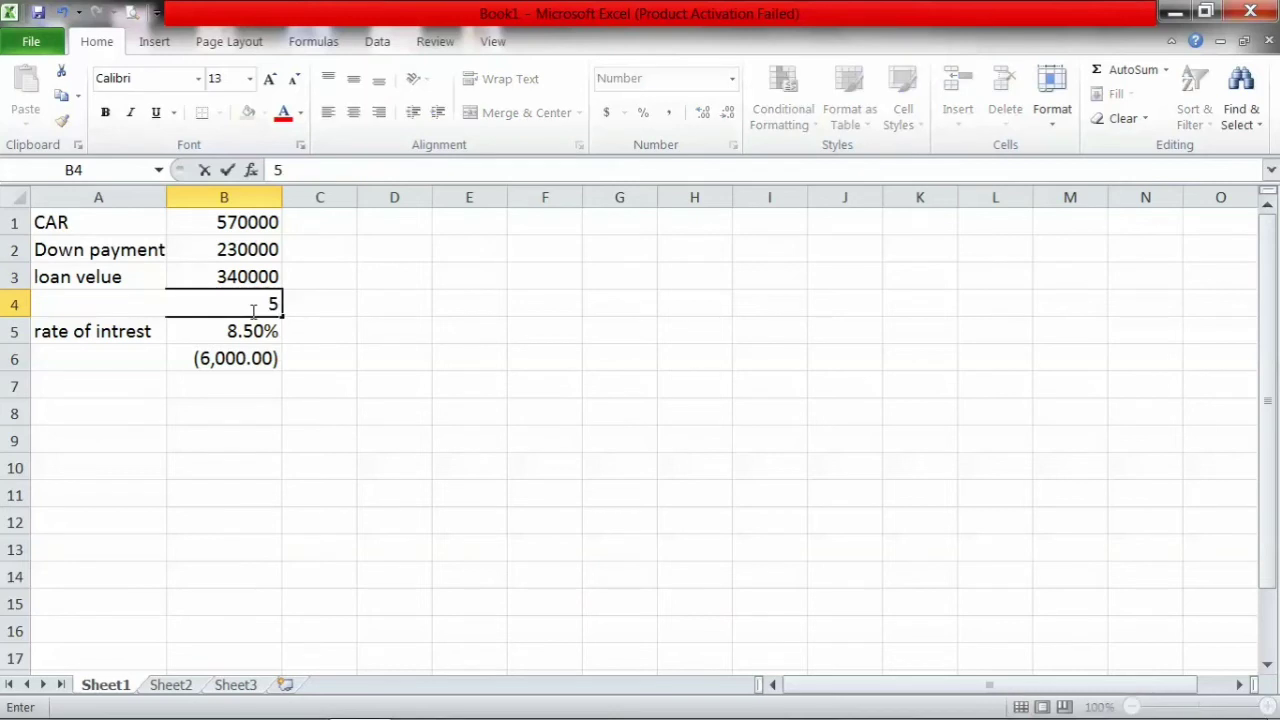
{"action": "key", "text": "Return"}
Step: Clear the existing PMT formula from the payment cell B6
{"action": "left_click", "coordinate": [240, 358]}
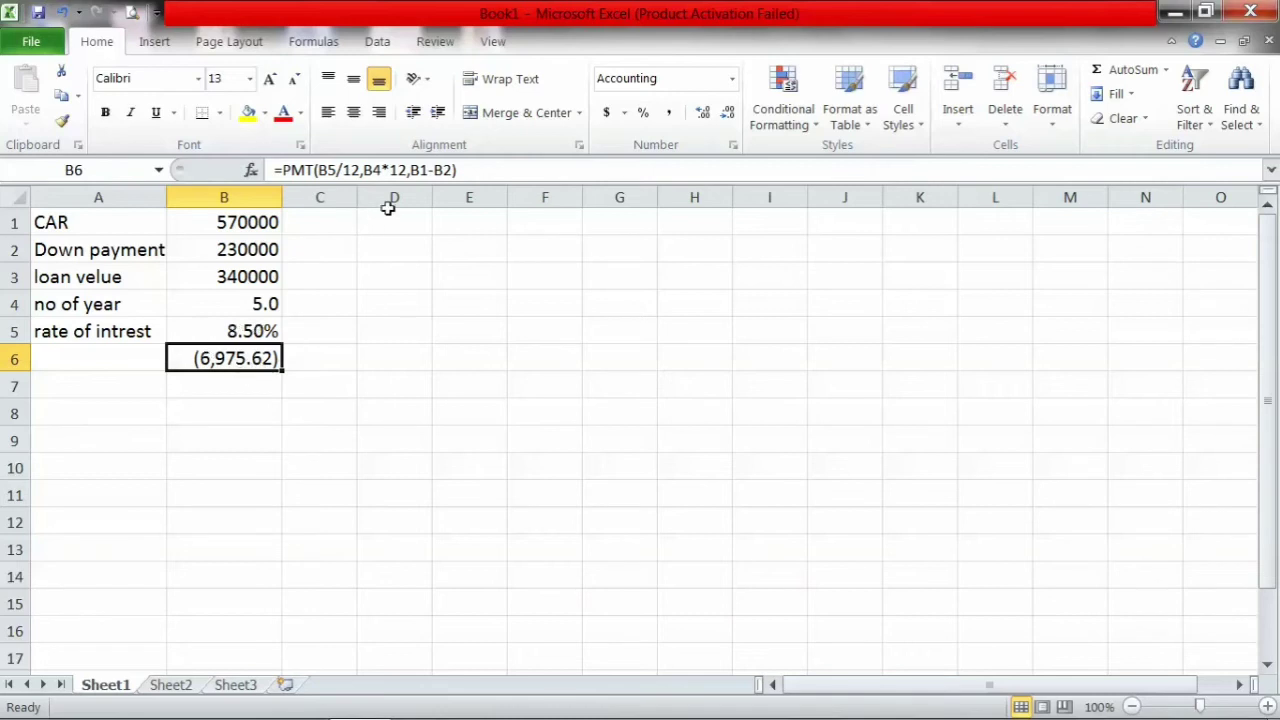
{"action": "left_click", "coordinate": [463, 168]}
{"action": "key", "text": "BackSpace"}
{"action": "key", "text": "BackSpace"}
{"action": "key", "text": "BackSpace"}
{"action": "key", "text": "BackSpace"}
{"action": "key", "text": "BackSpace"}
{"action": "key", "text": "BackSpace"}
{"action": "key", "text": "BackSpace"}
{"action": "key", "text": "BackSpace"}
{"action": "key", "text": "BackSpace"}
{"action": "key", "text": "BackSpace"}
{"action": "key", "text": "BackSpace"}
{"action": "key", "text": "BackSpace"}
{"action": "key", "text": "BackSpace"}
{"action": "key", "text": "BackSpace"}
{"action": "key", "text": "BackSpace"}
{"action": "key", "text": "BackSpace"}
{"action": "key", "text": "BackSpace"}
{"action": "key", "text": "BackSpace"}
{"action": "key", "text": "BackSpace"}
{"action": "key", "text": "BackSpace"}
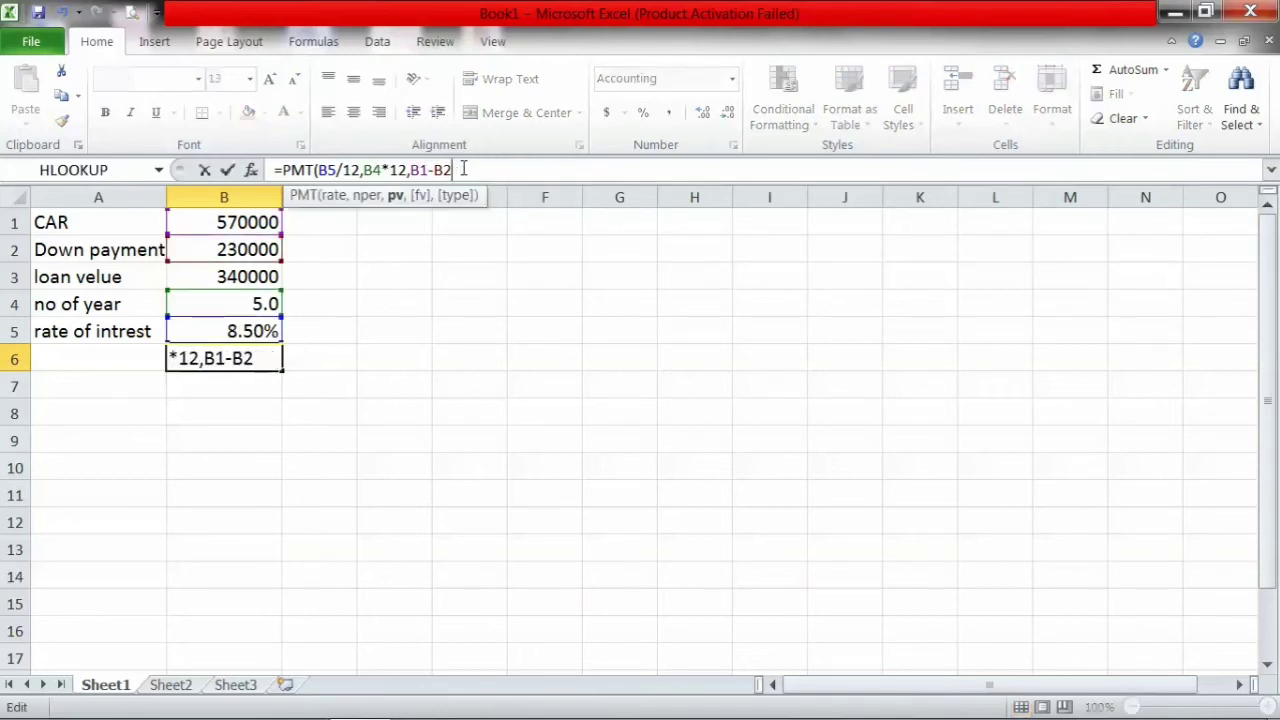
{"action": "key", "text": "BackSpace"}
{"action": "key", "text": "BackSpace"}
{"action": "key", "text": "BackSpace"}
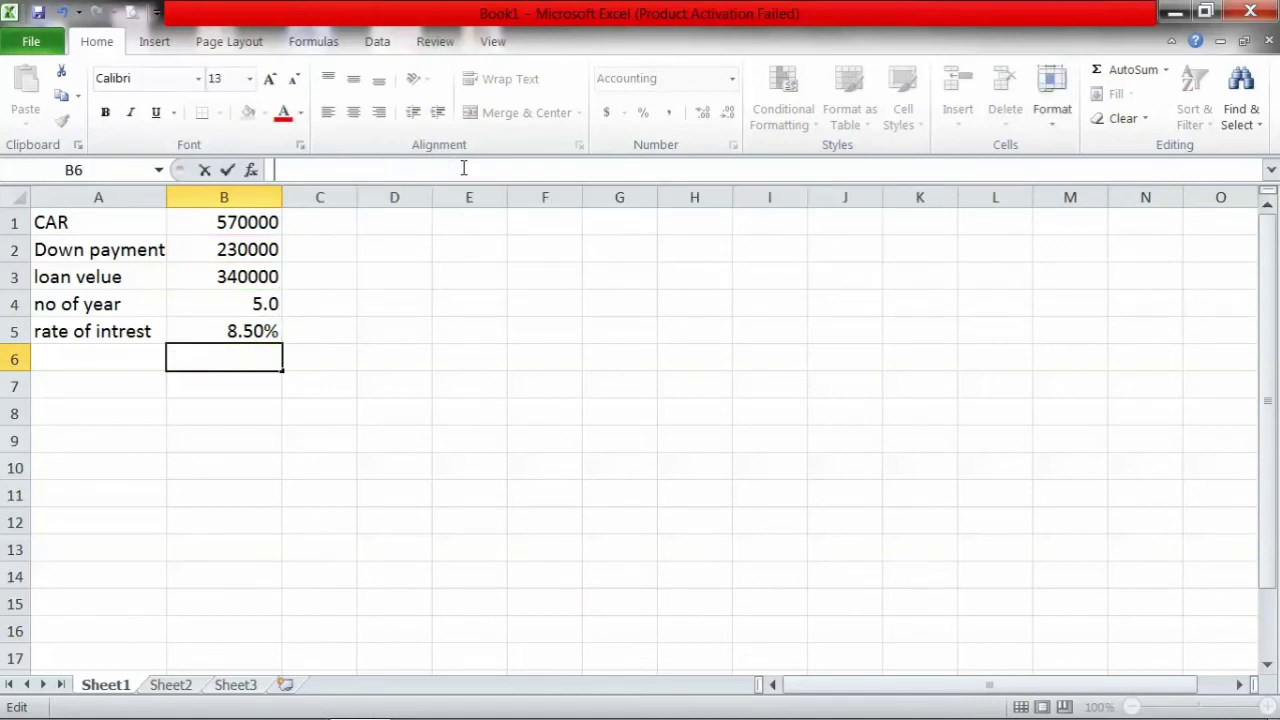
Step: Enter =PMT(B5/12,B4*12,B3) in B6 so the payment uses the loan value, and apply the comma number style
{"action": "type", "text": "=pmt"}
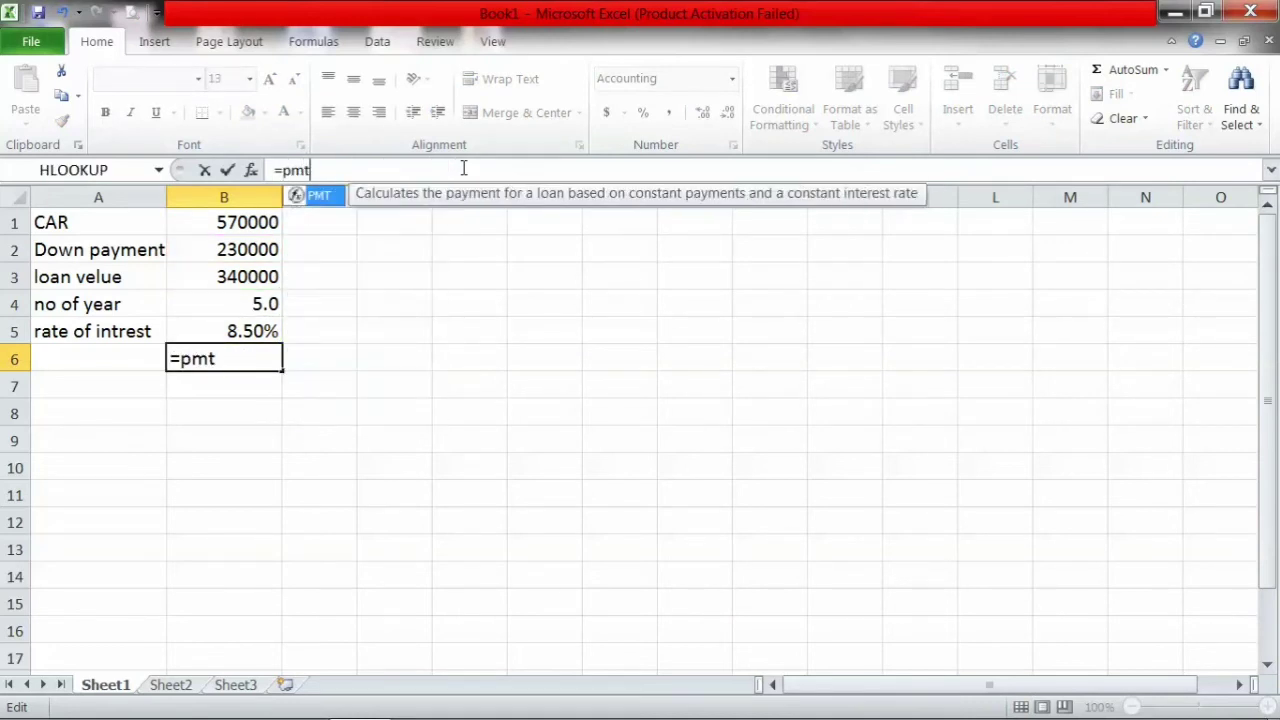
{"action": "type", "text": "("}
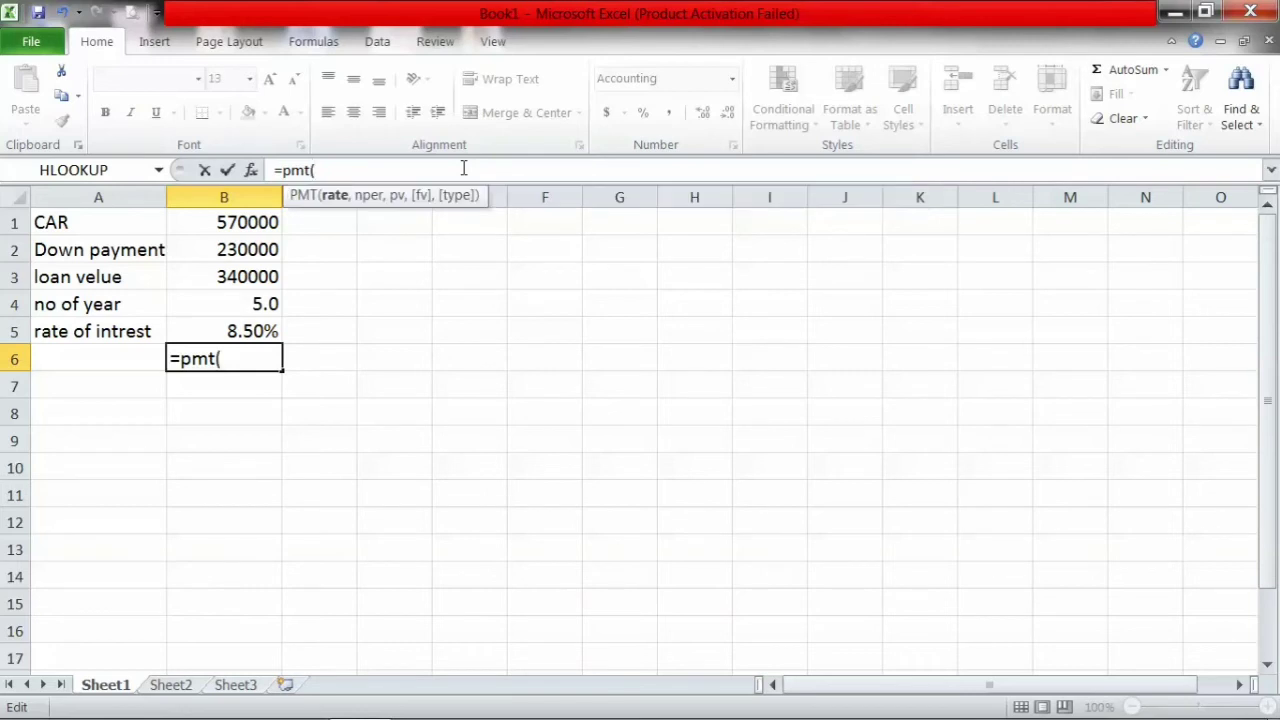
{"action": "left_click", "coordinate": [251, 331]}
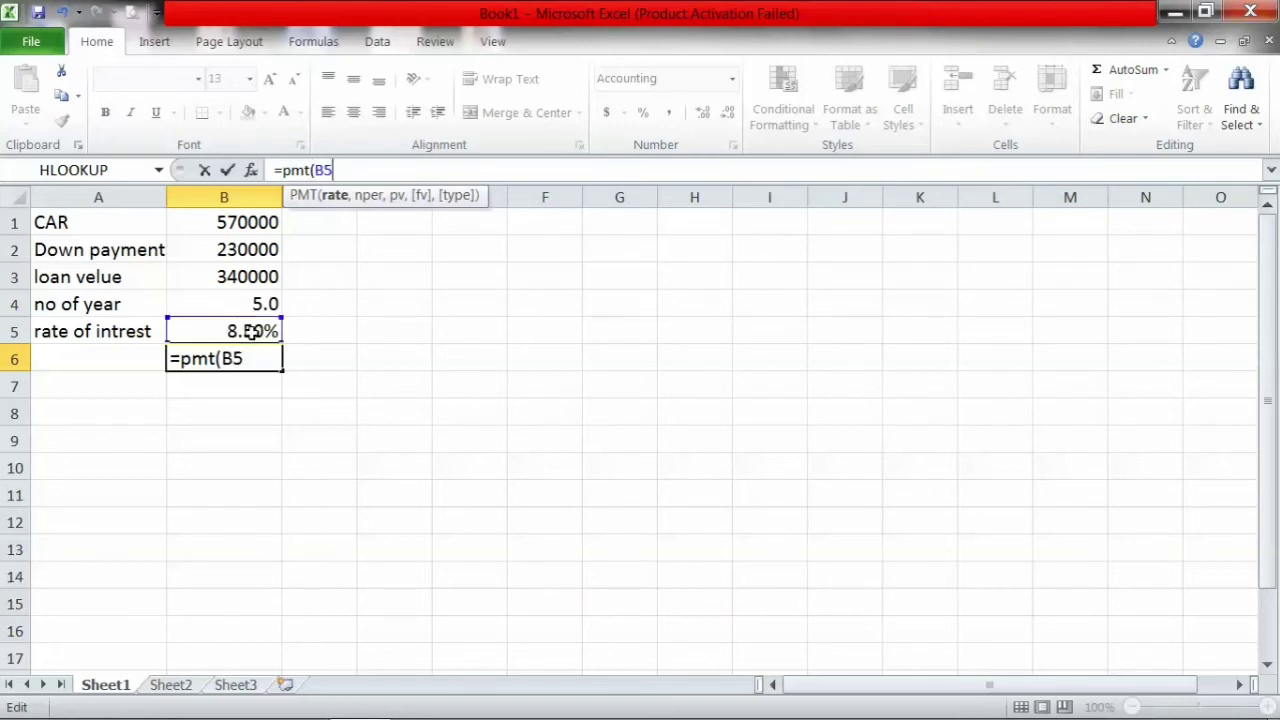
{"action": "type", "text": "/12,"}
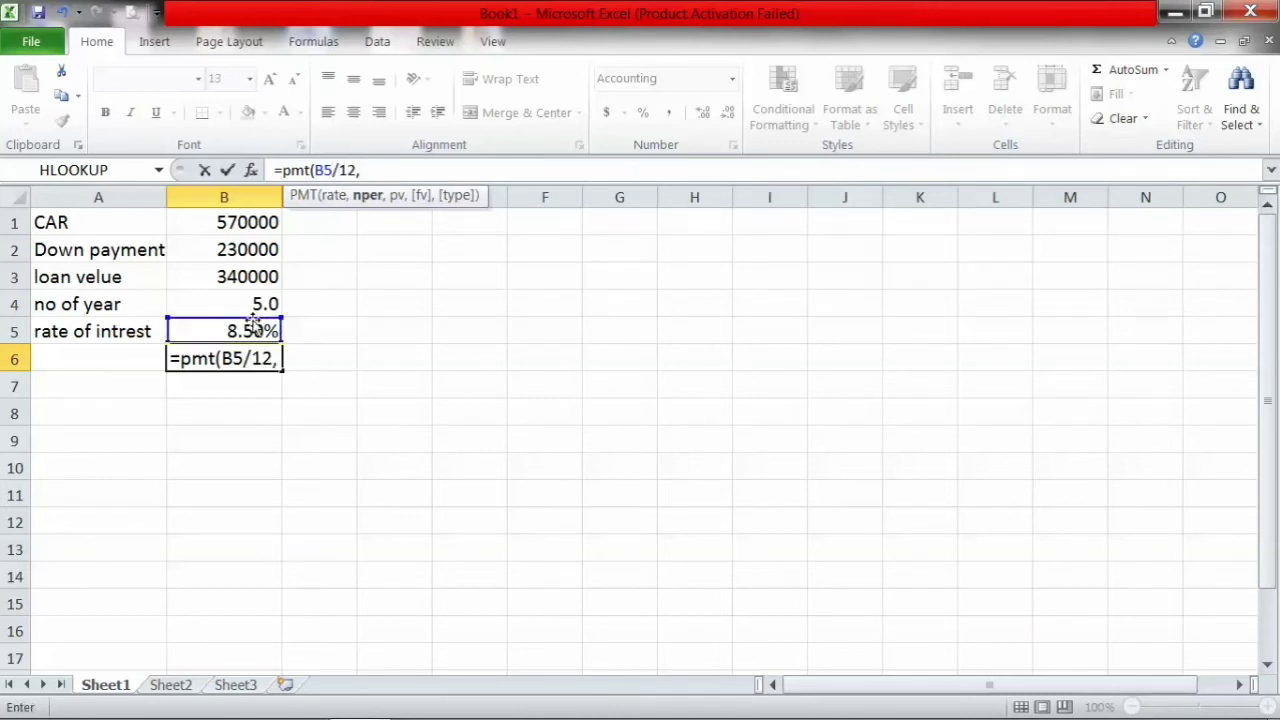
{"action": "left_click", "coordinate": [265, 303]}
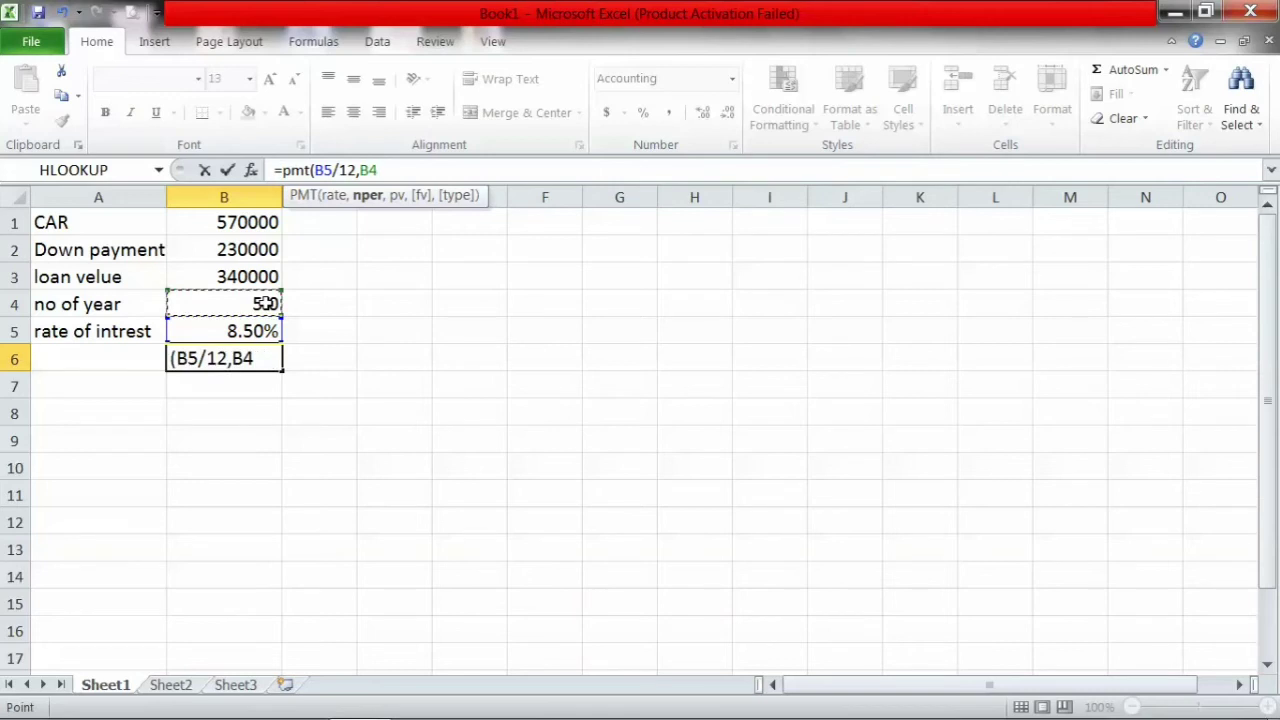
{"action": "type", "text": "*12,"}
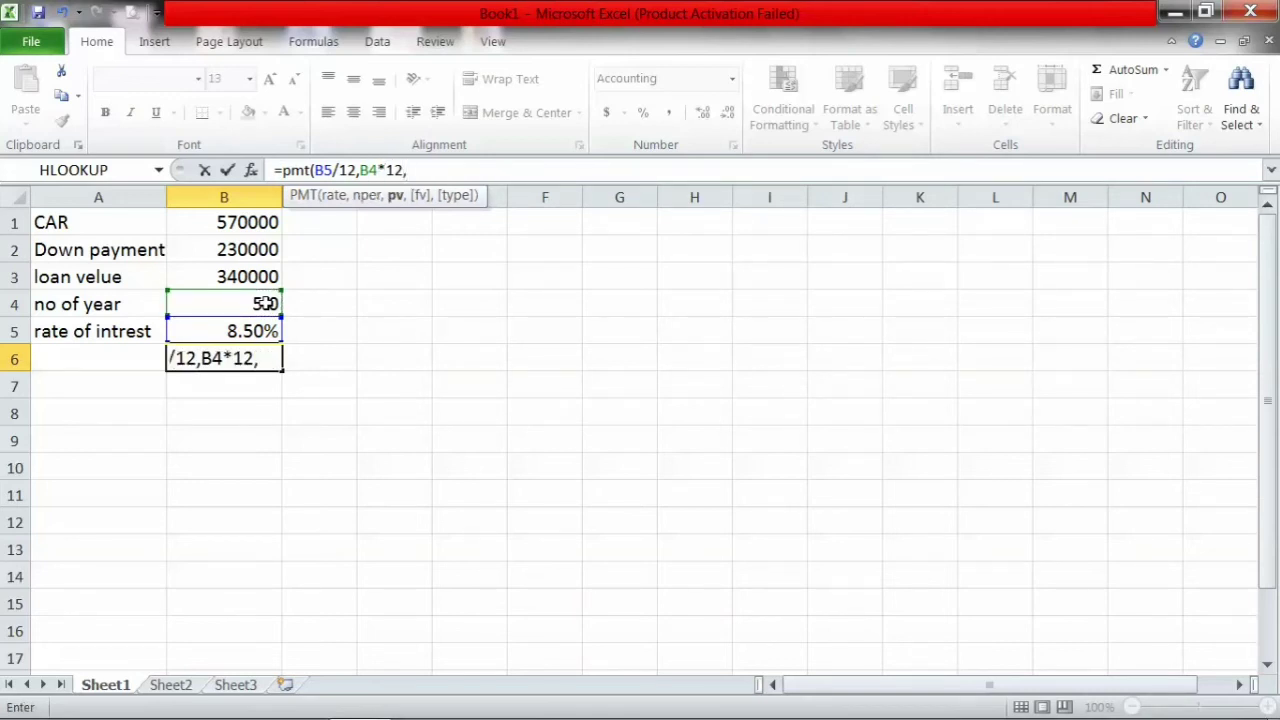
{"action": "left_click", "coordinate": [246, 277]}
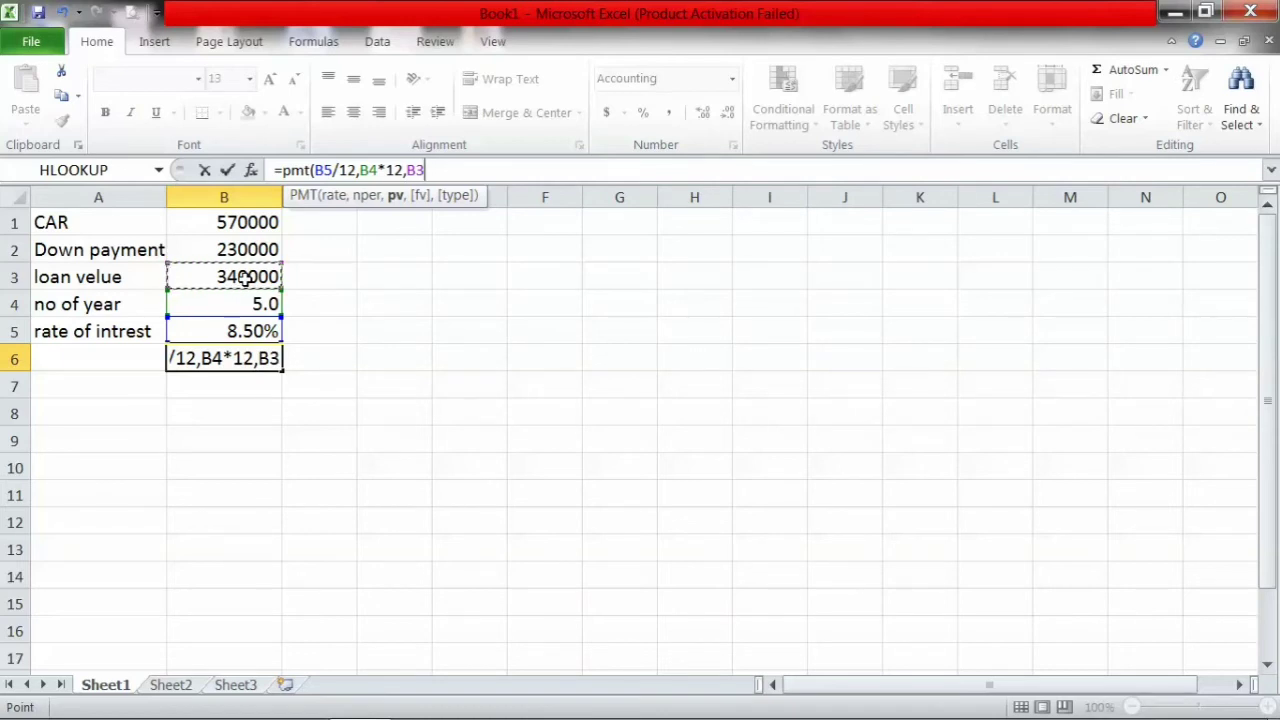
{"action": "key", "text": "Return"}
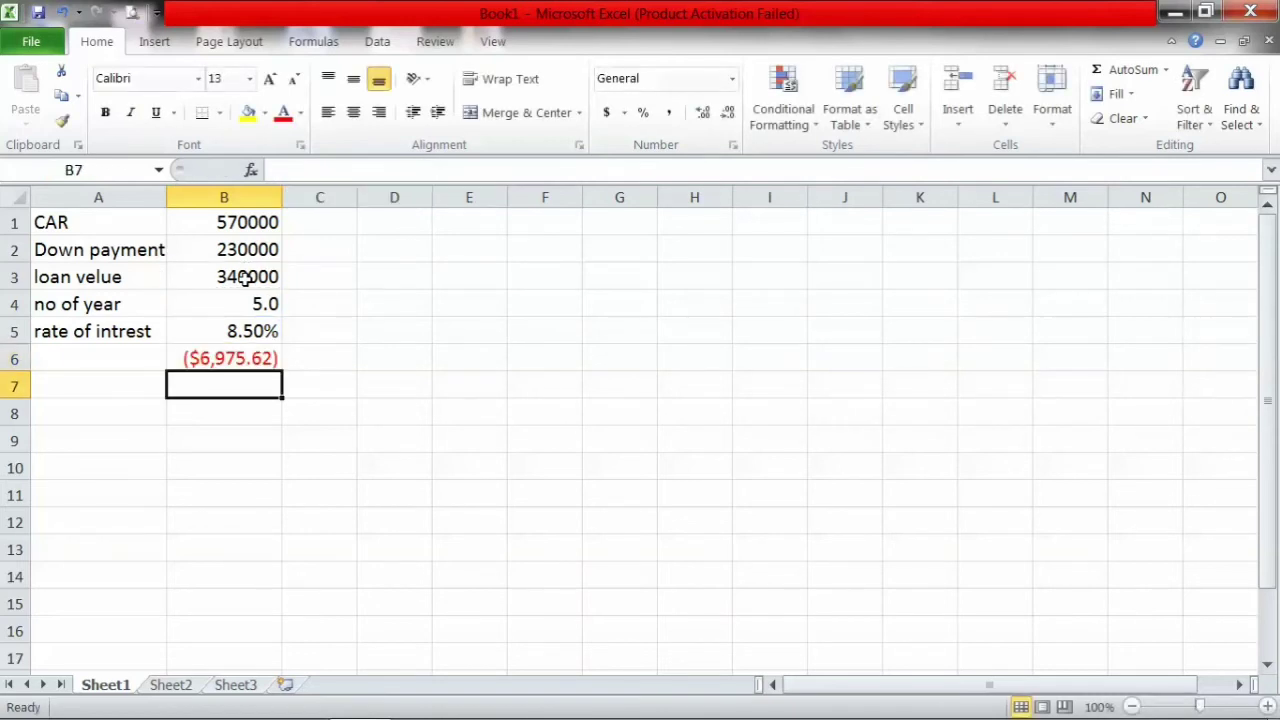
{"action": "left_click", "coordinate": [225, 356]}
{"action": "left_click", "coordinate": [672, 116]}
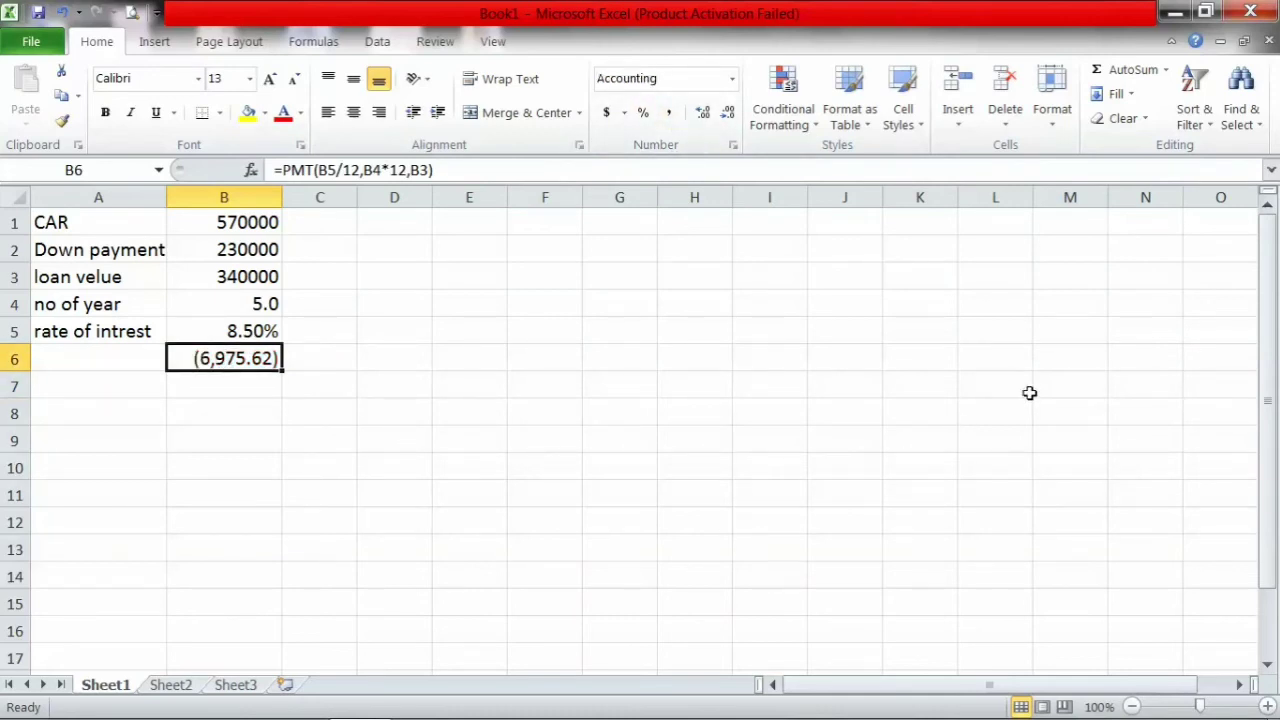
Step: Enter 2 in C6 and 3 in D6 beside the payment
{"action": "left_click_drag", "start_coordinate": [1272, 405], "coordinate": [1272, 468]}
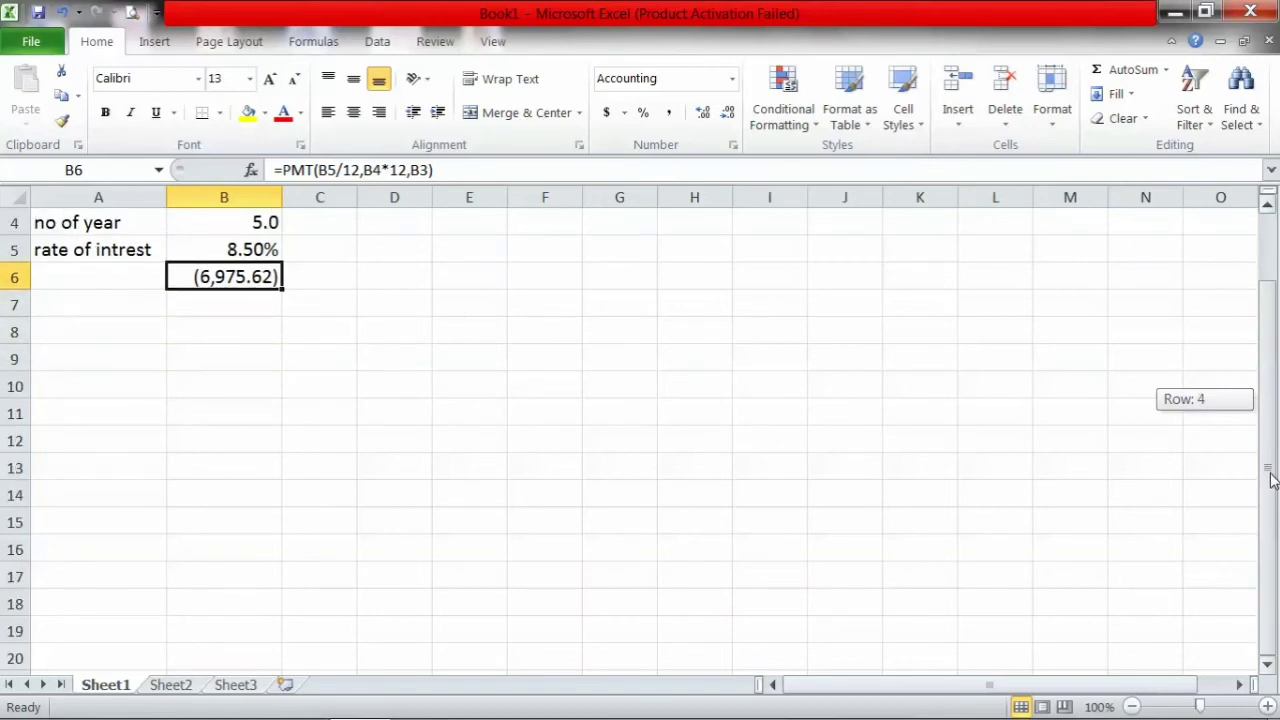
{"action": "left_click_drag", "start_coordinate": [1272, 480], "coordinate": [1273, 508]}
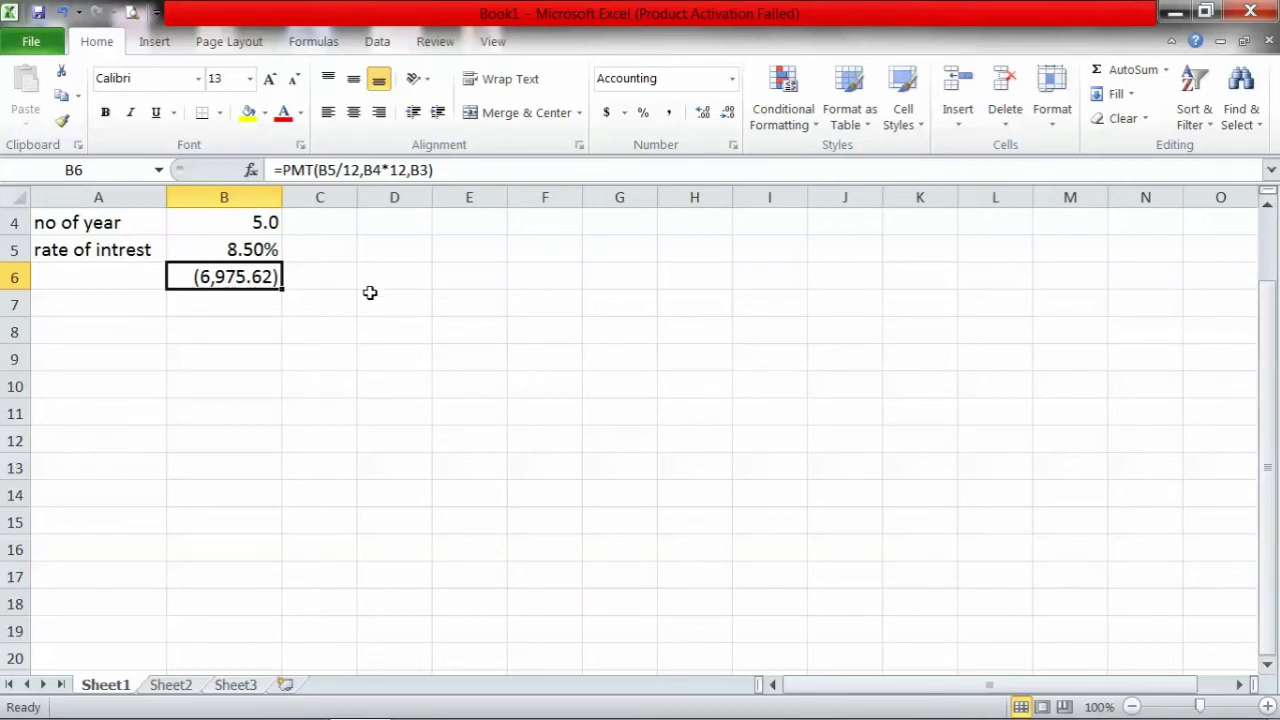
{"action": "left_click", "coordinate": [330, 284]}
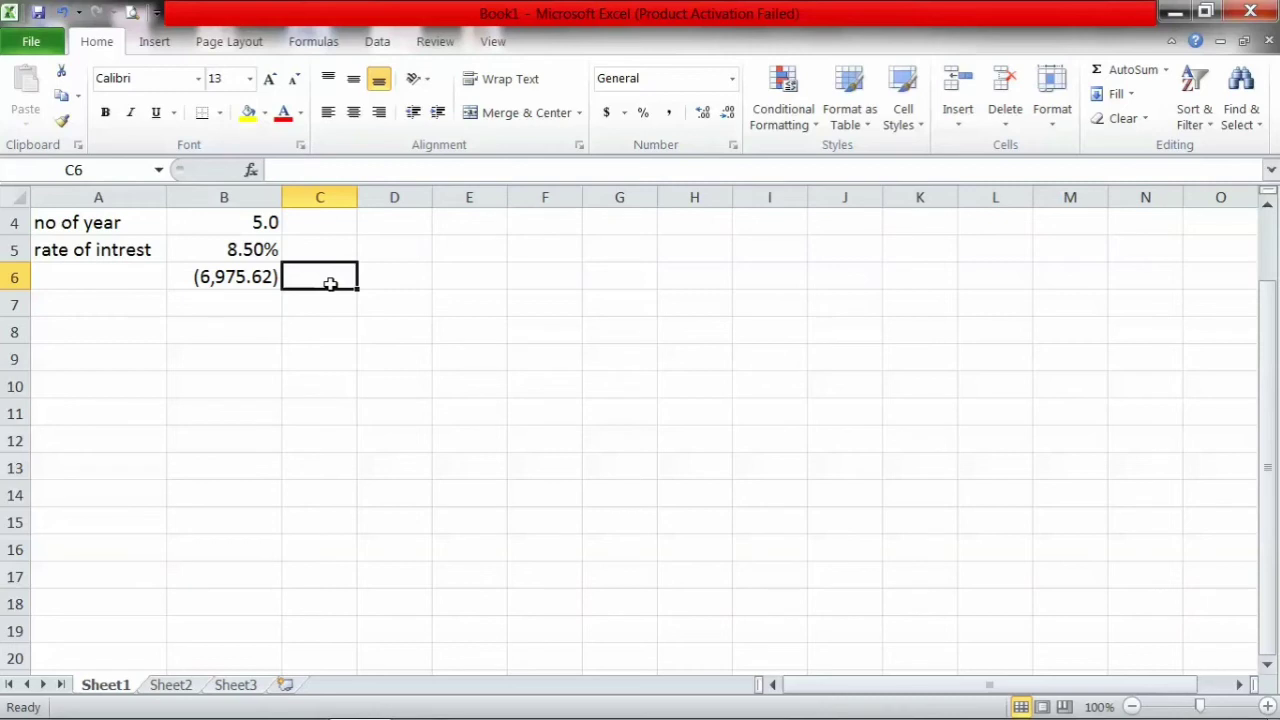
{"action": "type", "text": "2"}
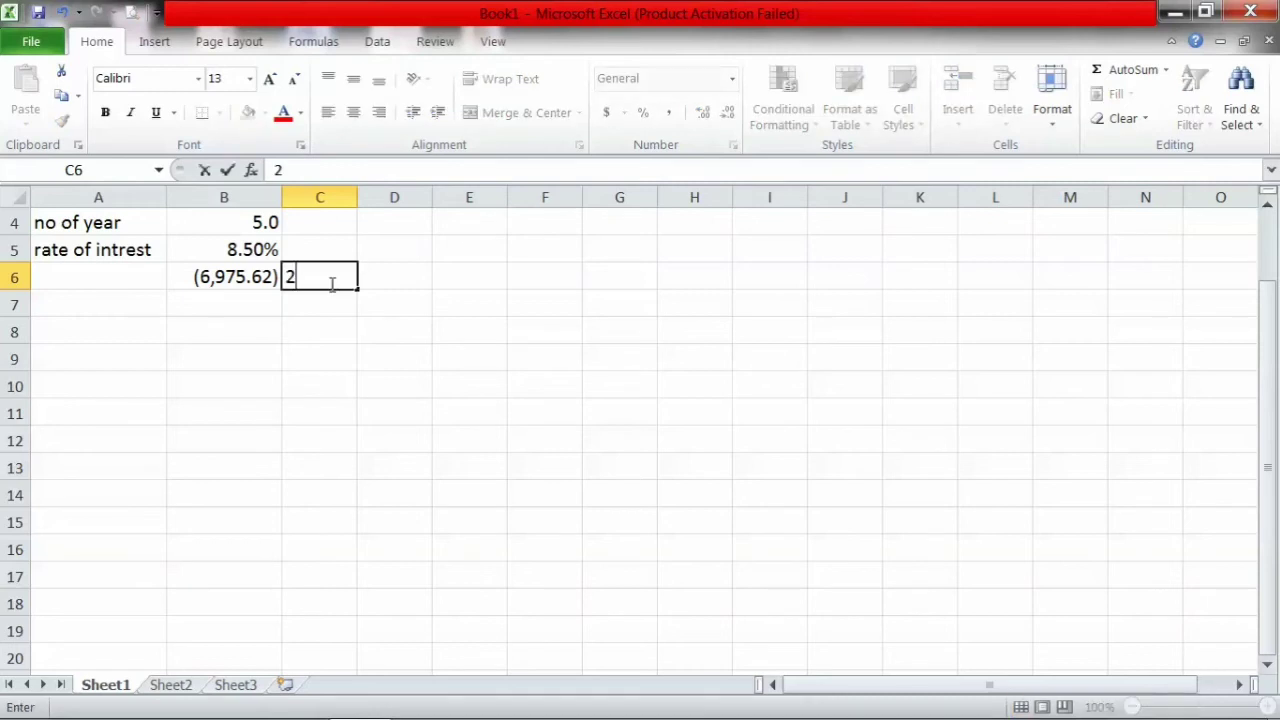
{"action": "left_click", "coordinate": [396, 292]}
{"action": "left_click", "coordinate": [393, 280]}
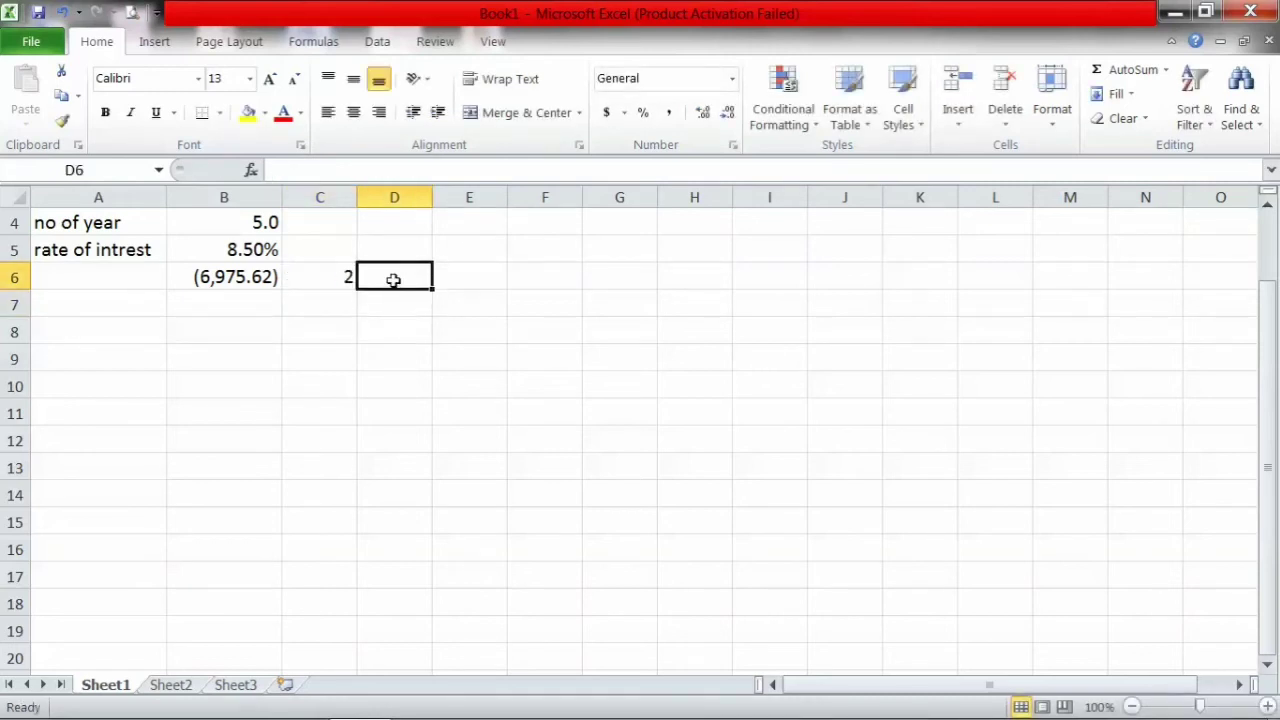
{"action": "type", "text": "3"}
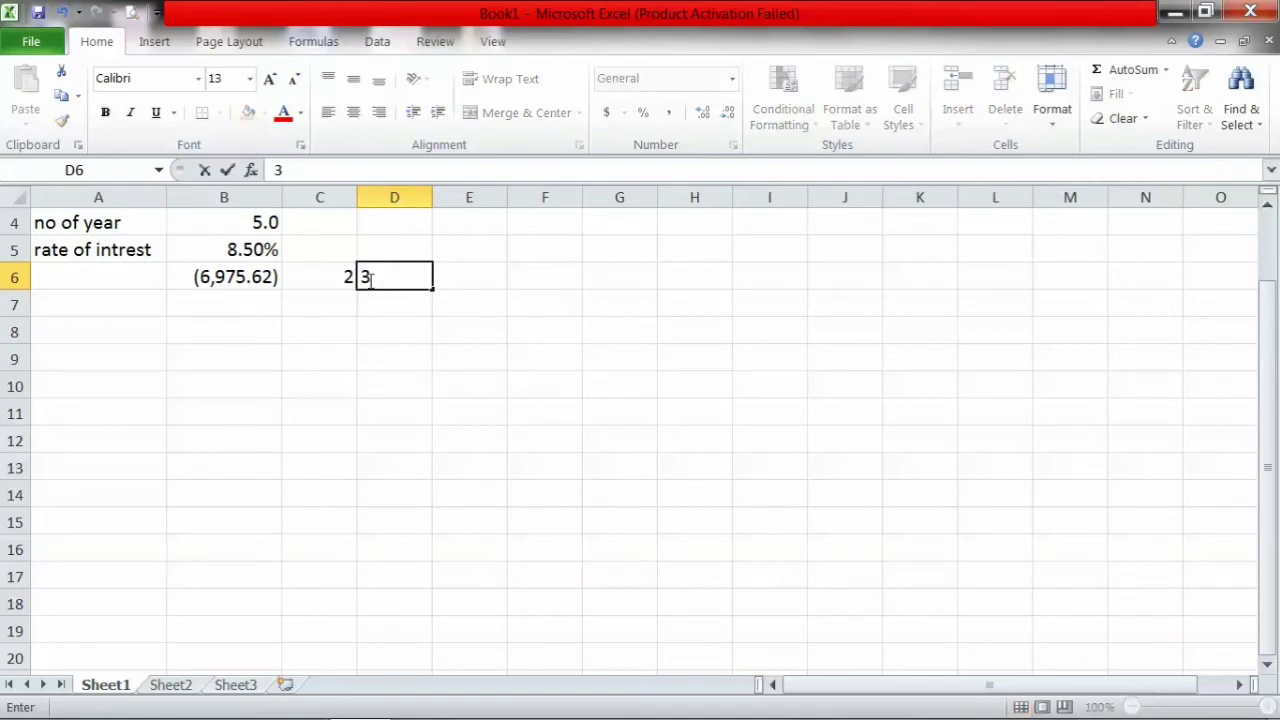
Step: Enter 1 in C6 and 2 in D6, and extend the series along row 6 up to 12 in N6
{"action": "left_click", "coordinate": [346, 279]}
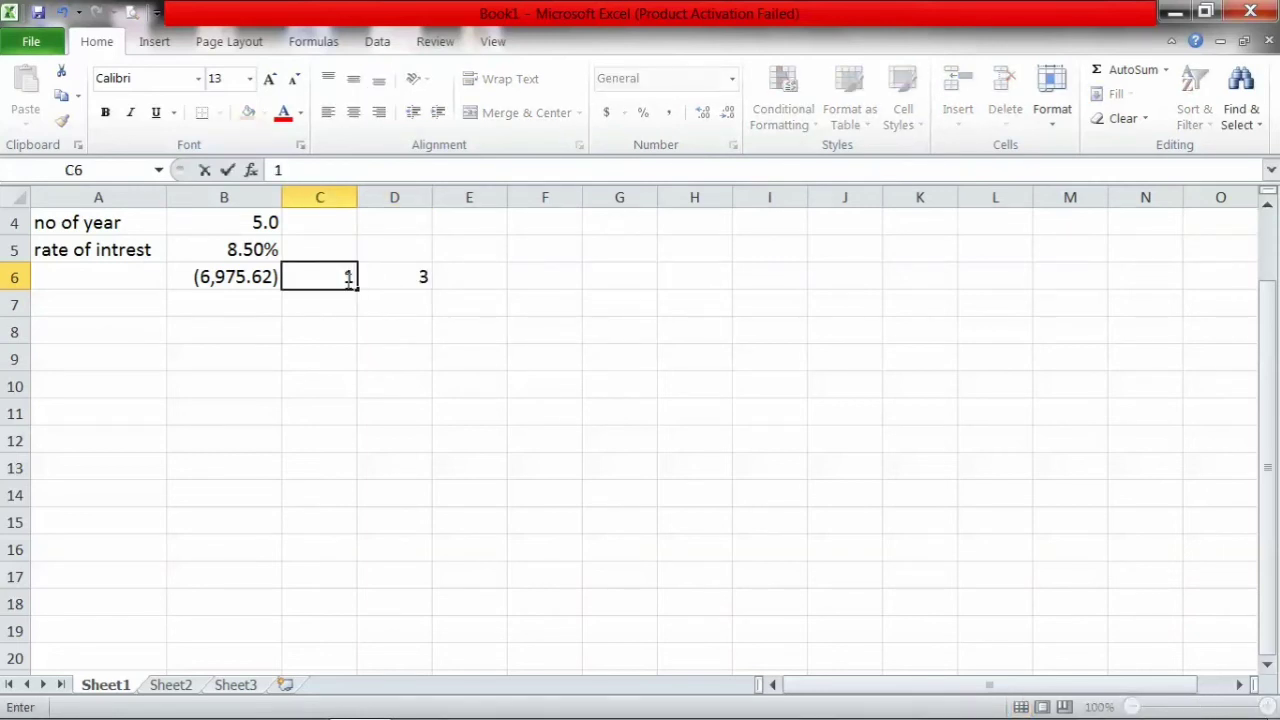
{"action": "left_click", "coordinate": [378, 276]}
{"action": "type", "text": "2"}
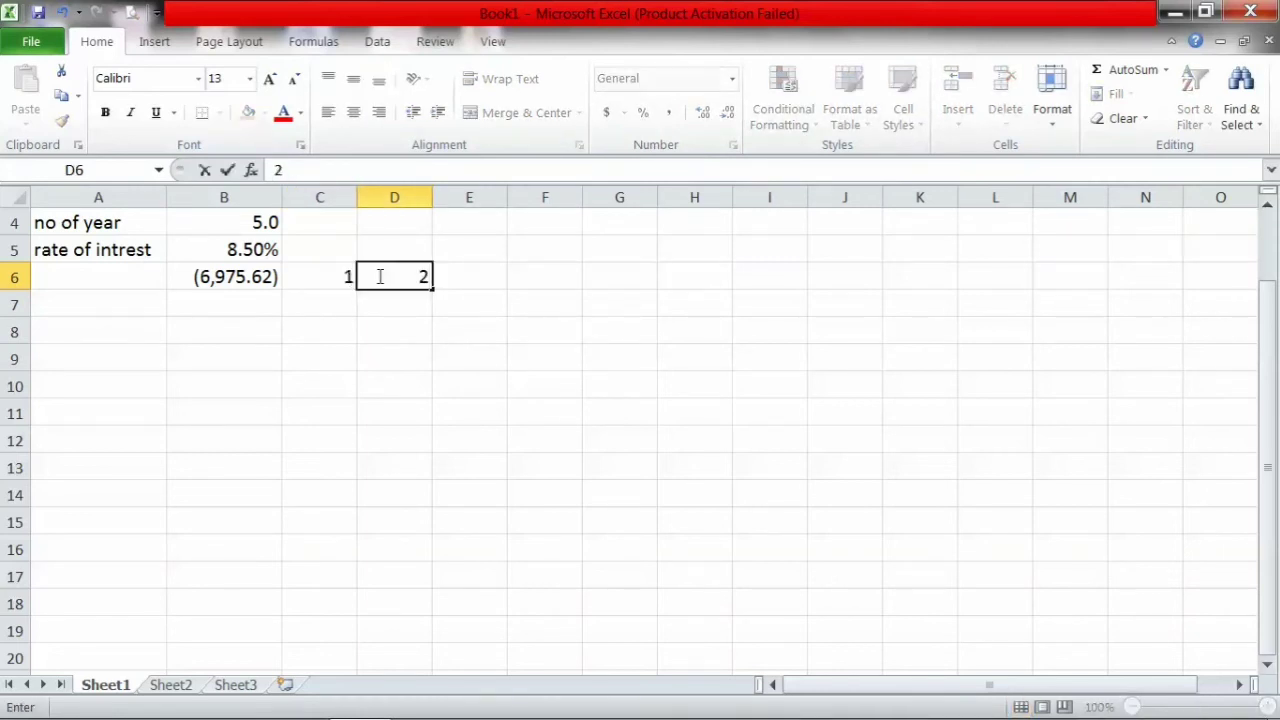
{"action": "left_click_drag", "start_coordinate": [314, 322], "coordinate": [337, 277]}
{"action": "left_click", "coordinate": [338, 280]}
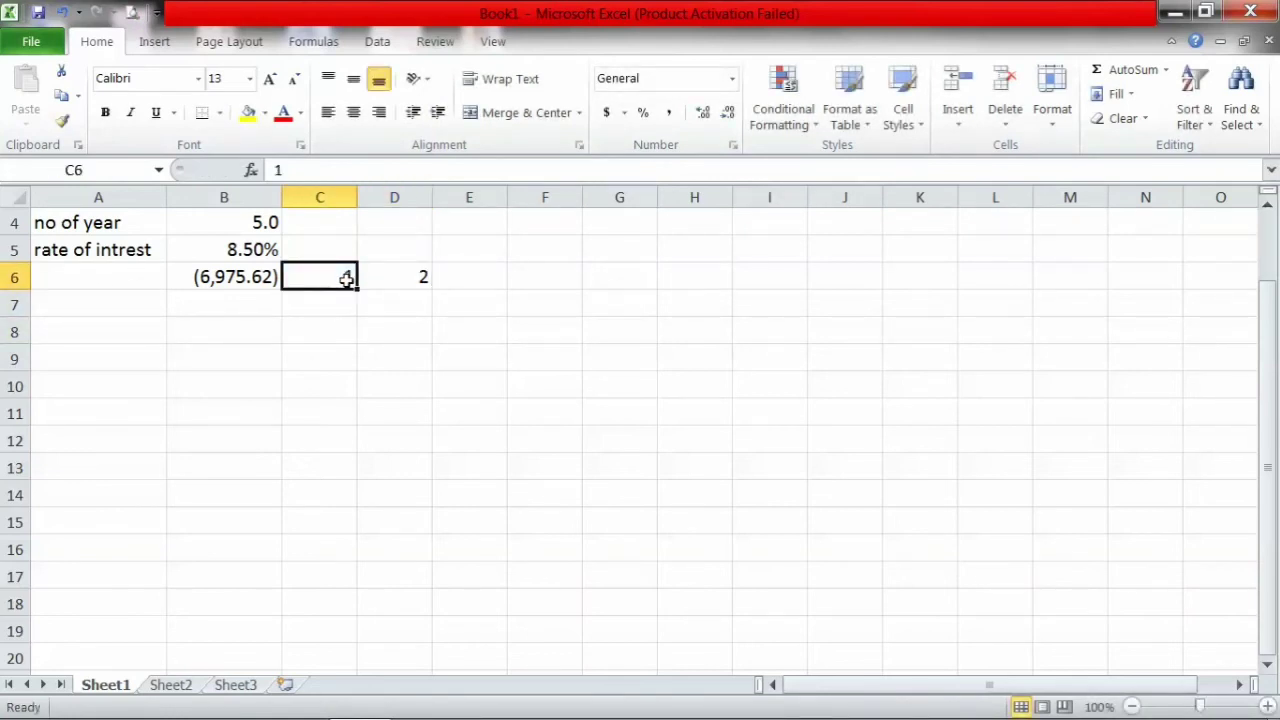
{"action": "mouse_move", "coordinate": [346, 279]}
{"action": "left_mouse_down"}
{"action": "mouse_move", "coordinate": [854, 323]}
{"action": "mouse_move", "coordinate": [1157, 294]}
{"action": "left_mouse_up"}
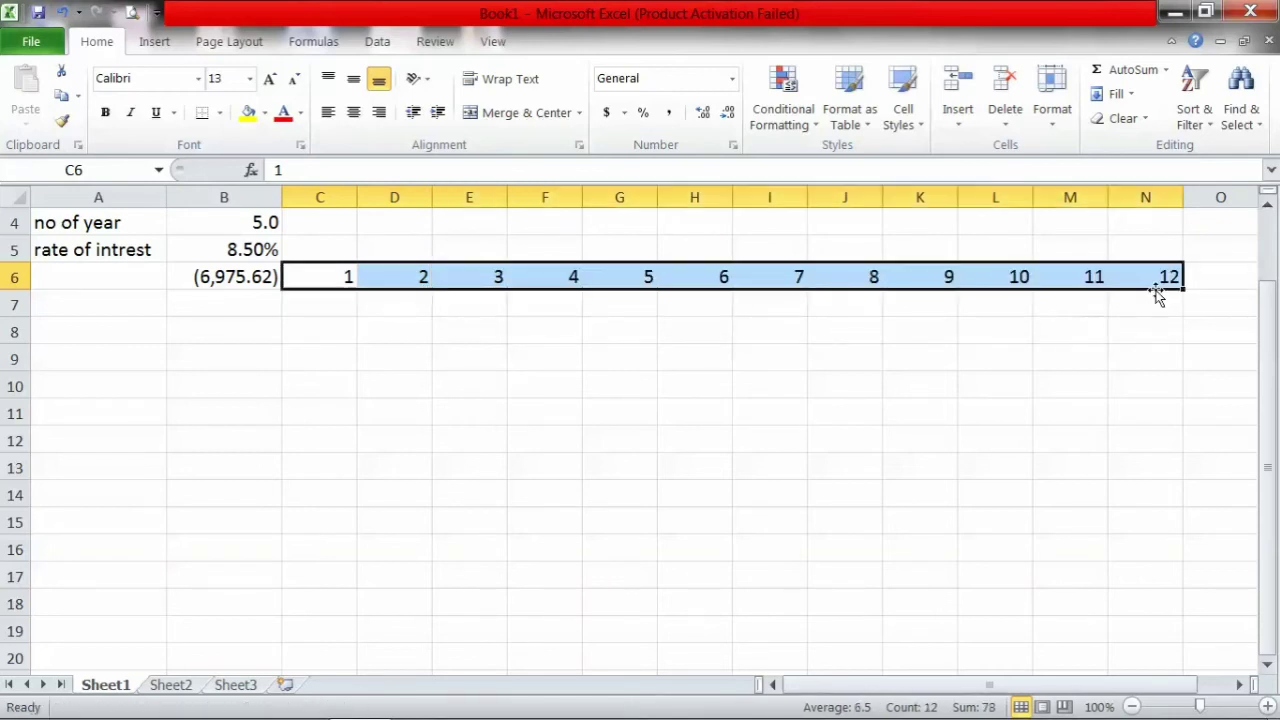
{"action": "left_click", "coordinate": [785, 430]}
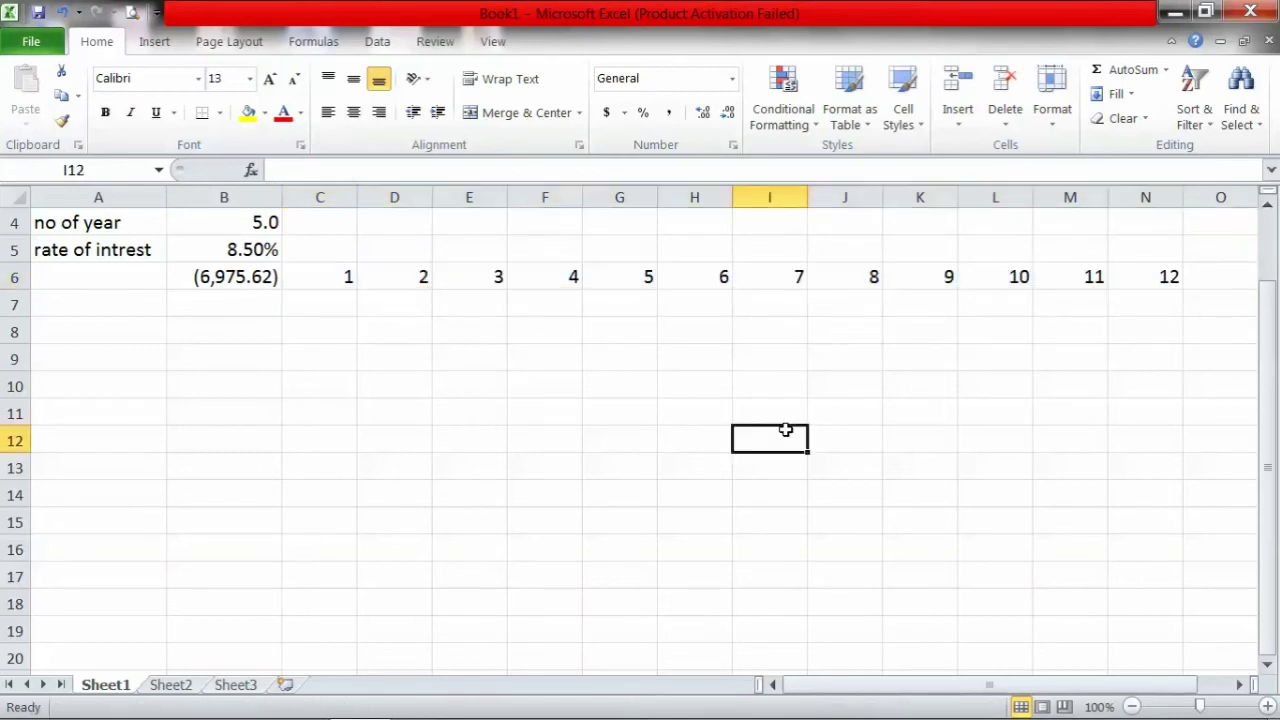
Step: Enter loan amounts 100000 in B7 and 200000 in B8, and extend the series down column B to 1400000 in B20
{"action": "left_click", "coordinate": [305, 310]}
{"action": "left_click", "coordinate": [229, 306]}
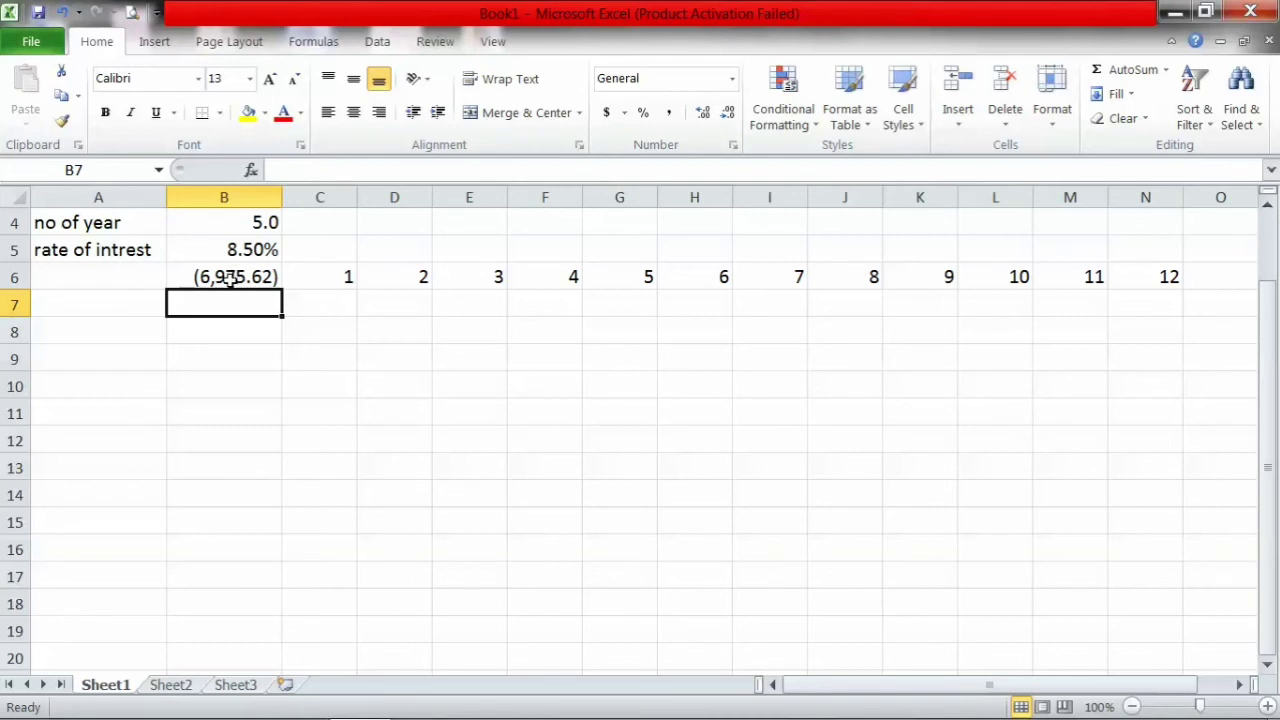
{"action": "type", "text": "1000"}
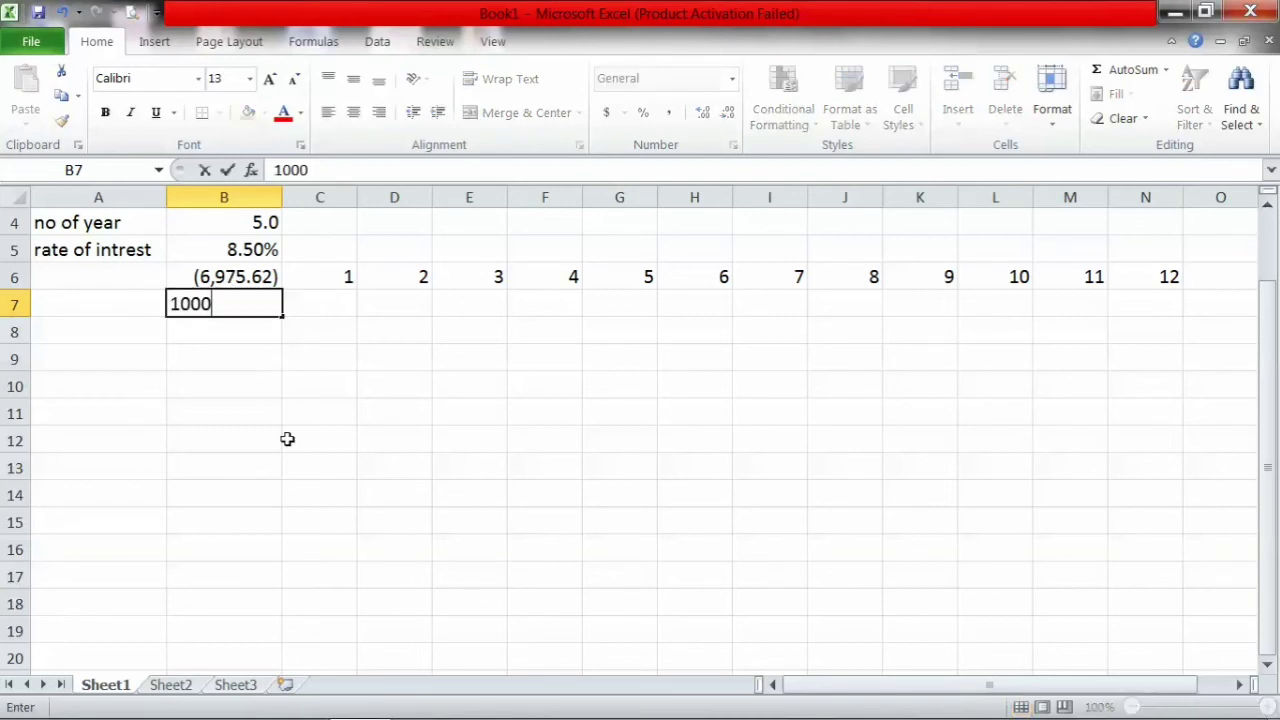
{"action": "type", "text": "00"}
{"action": "key", "text": "Return"}
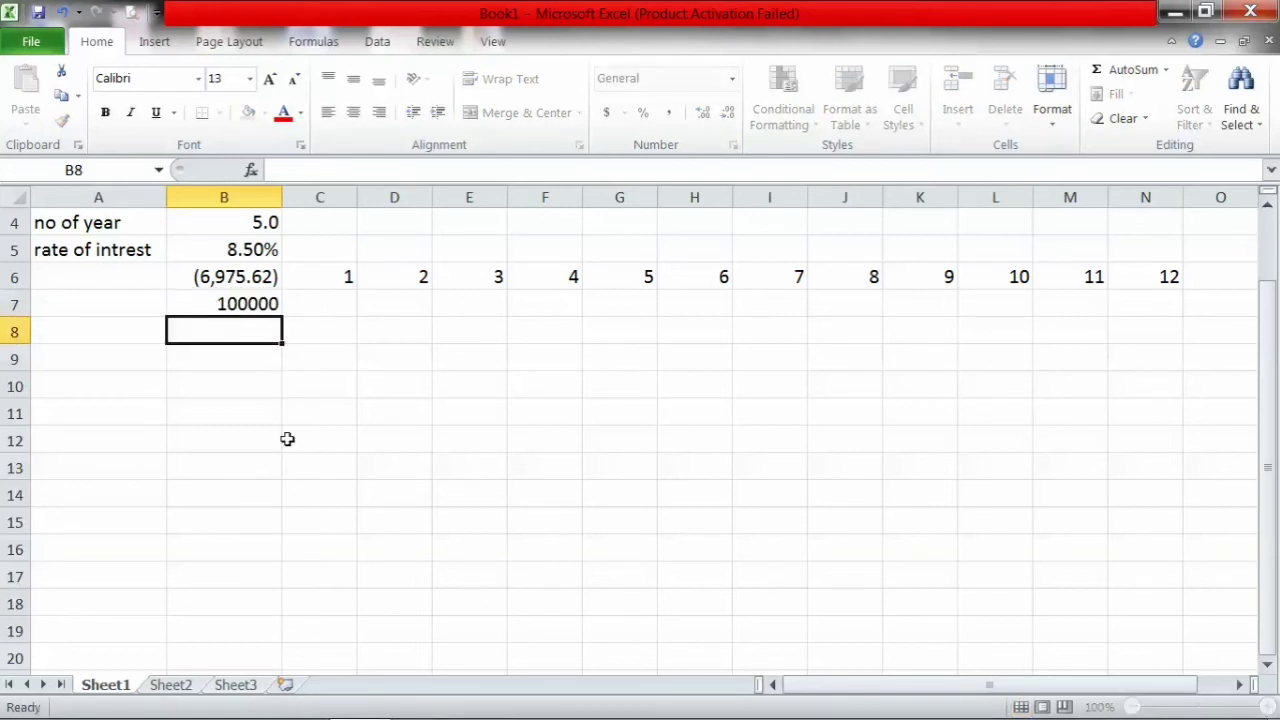
{"action": "type", "text": "200000"}
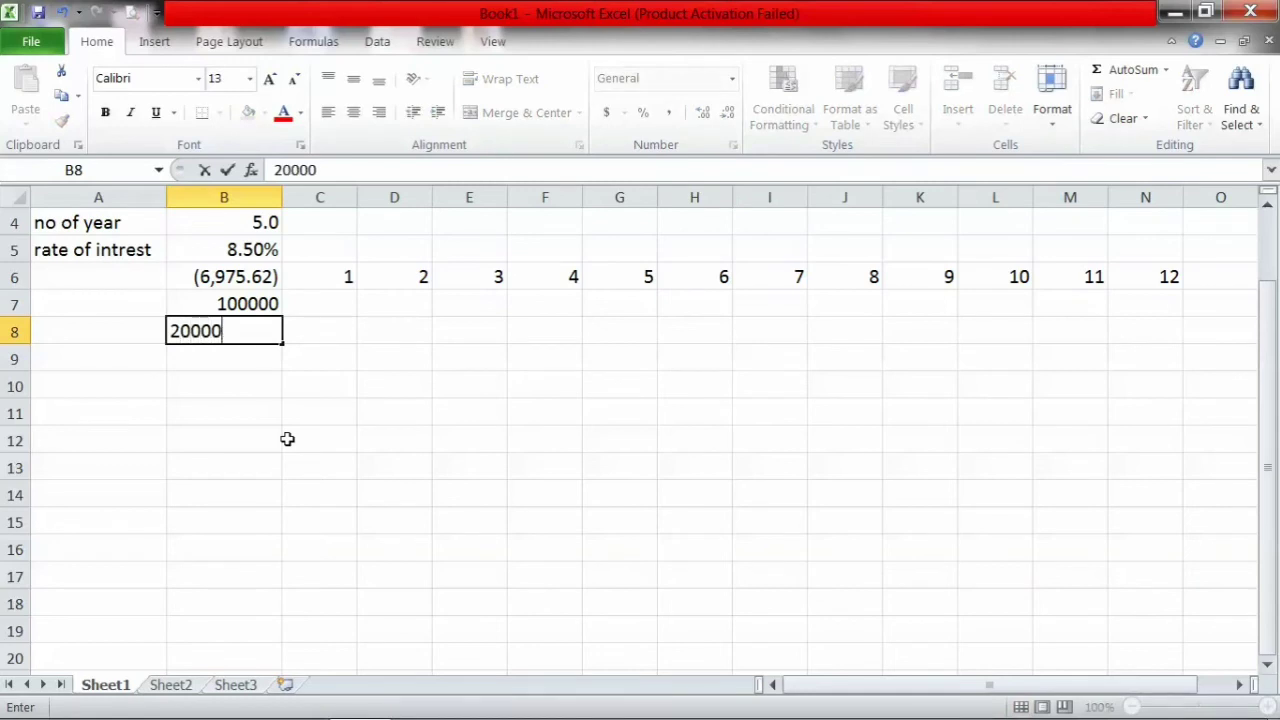
{"action": "left_click", "coordinate": [339, 492]}
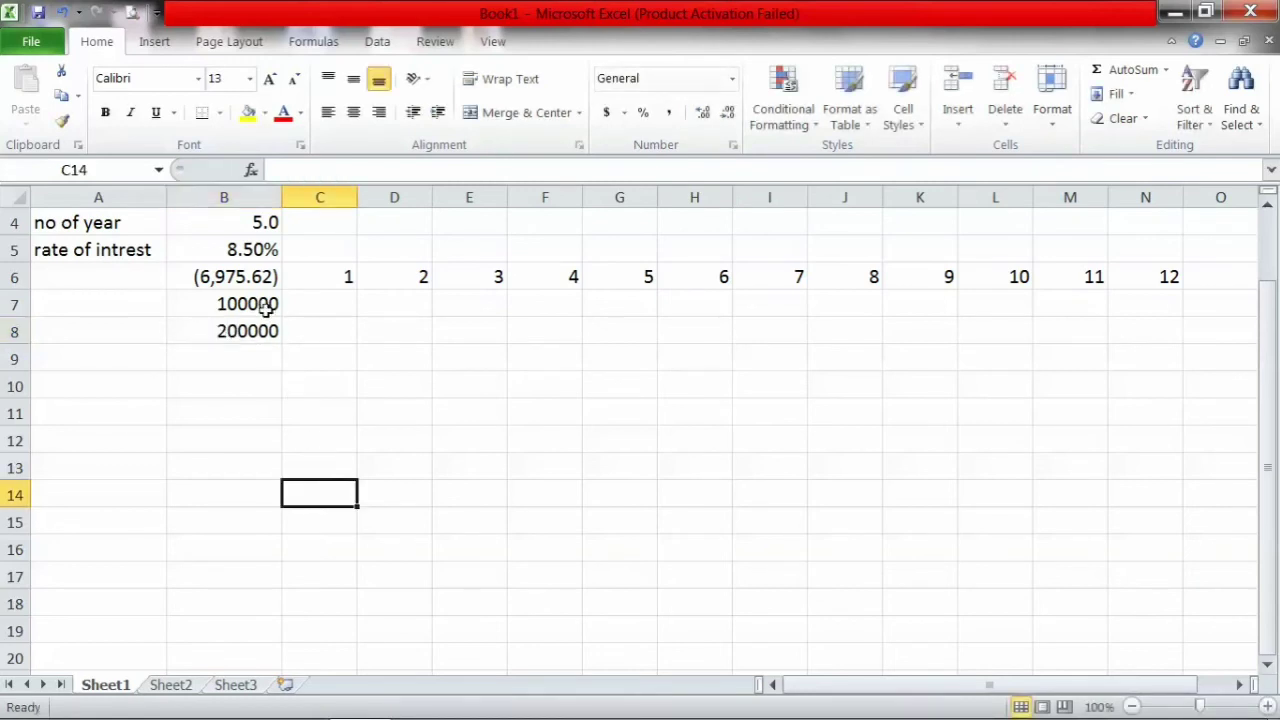
{"action": "left_click_drag", "start_coordinate": [262, 303], "coordinate": [270, 660]}
{"action": "left_click", "coordinate": [386, 594]}
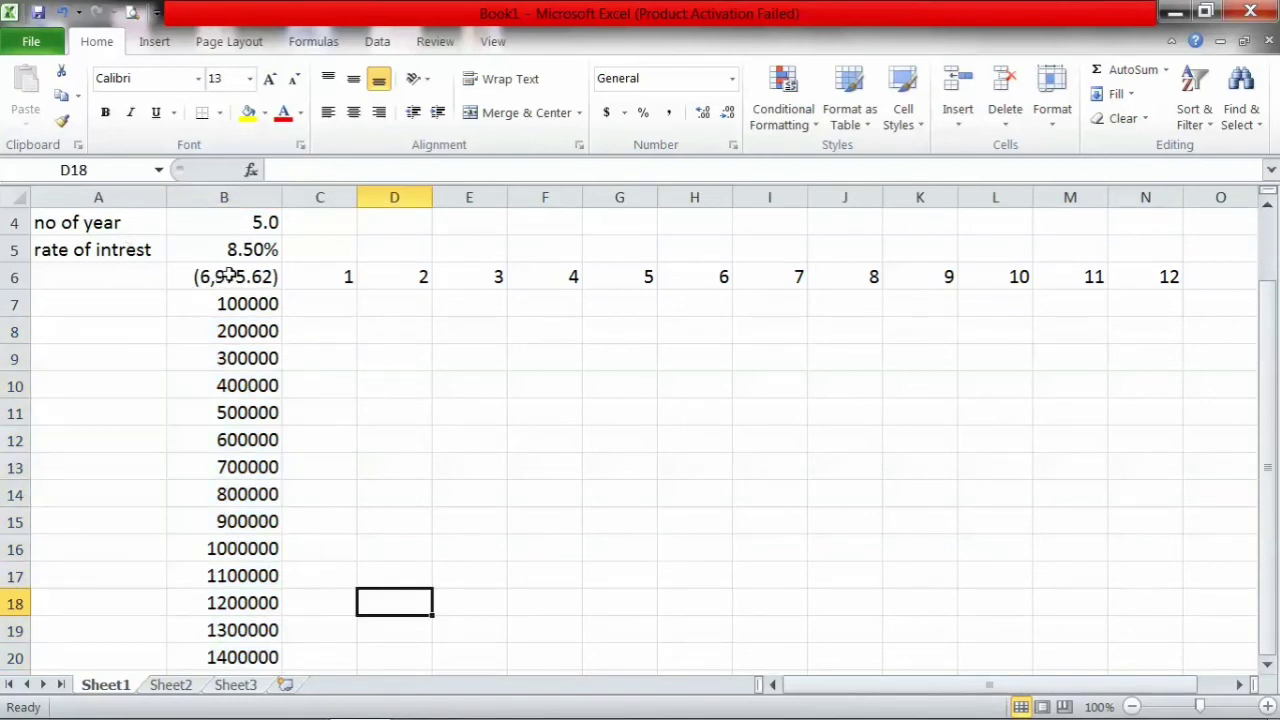
Step: Create a What-If data table over B6:N20 with row input cell B4 and column input cell B3
{"action": "left_click_drag", "start_coordinate": [203, 276], "coordinate": [1111, 654]}
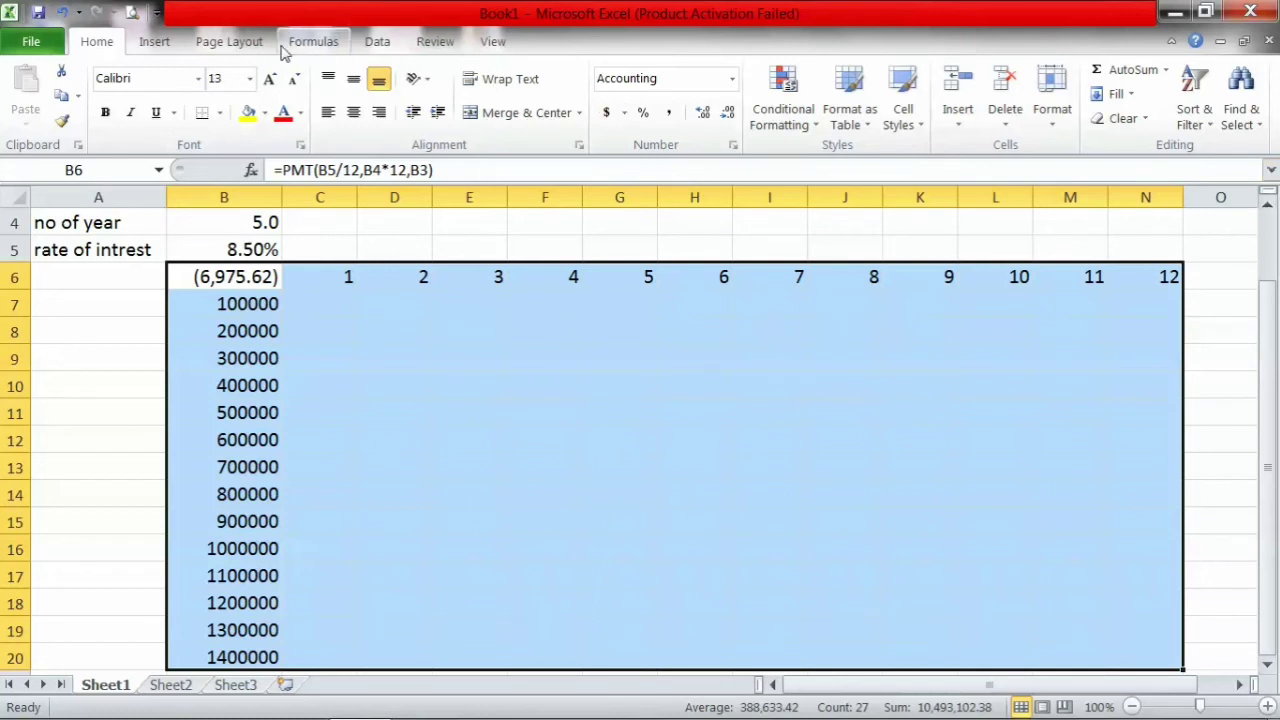
{"action": "left_click", "coordinate": [371, 45]}
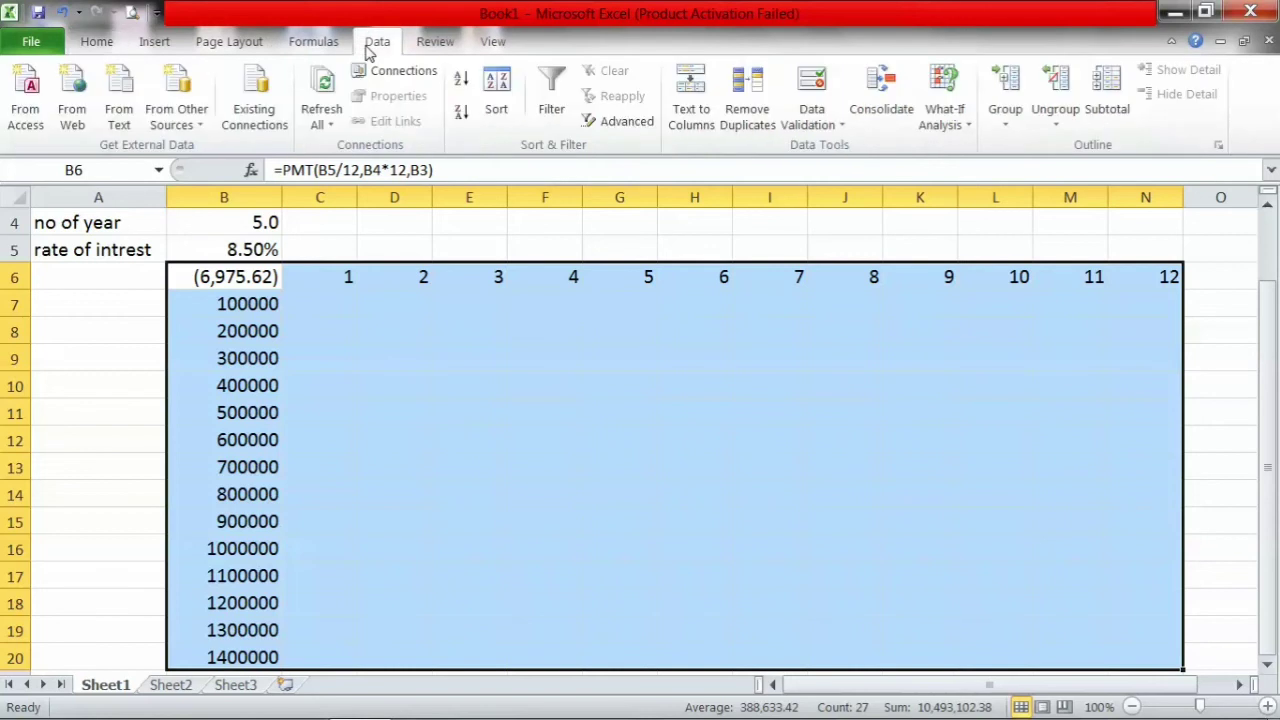
{"action": "left_click", "coordinate": [946, 124]}
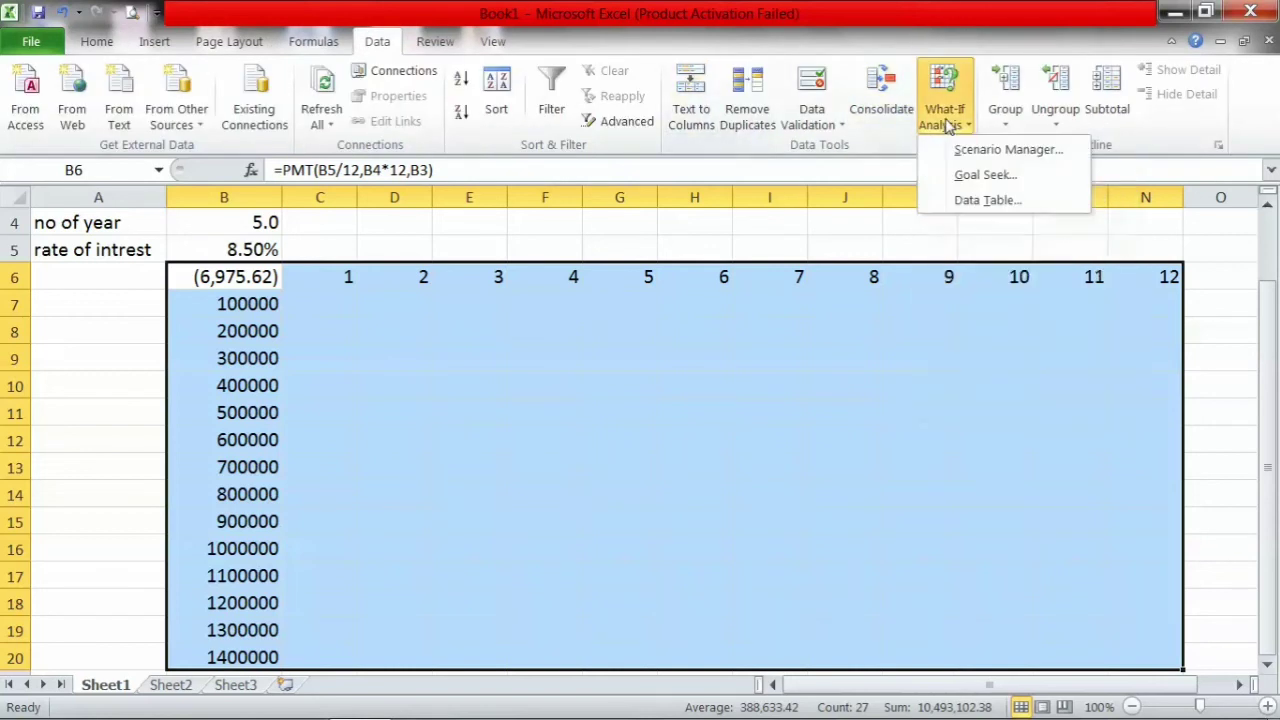
{"action": "left_click", "coordinate": [976, 202]}
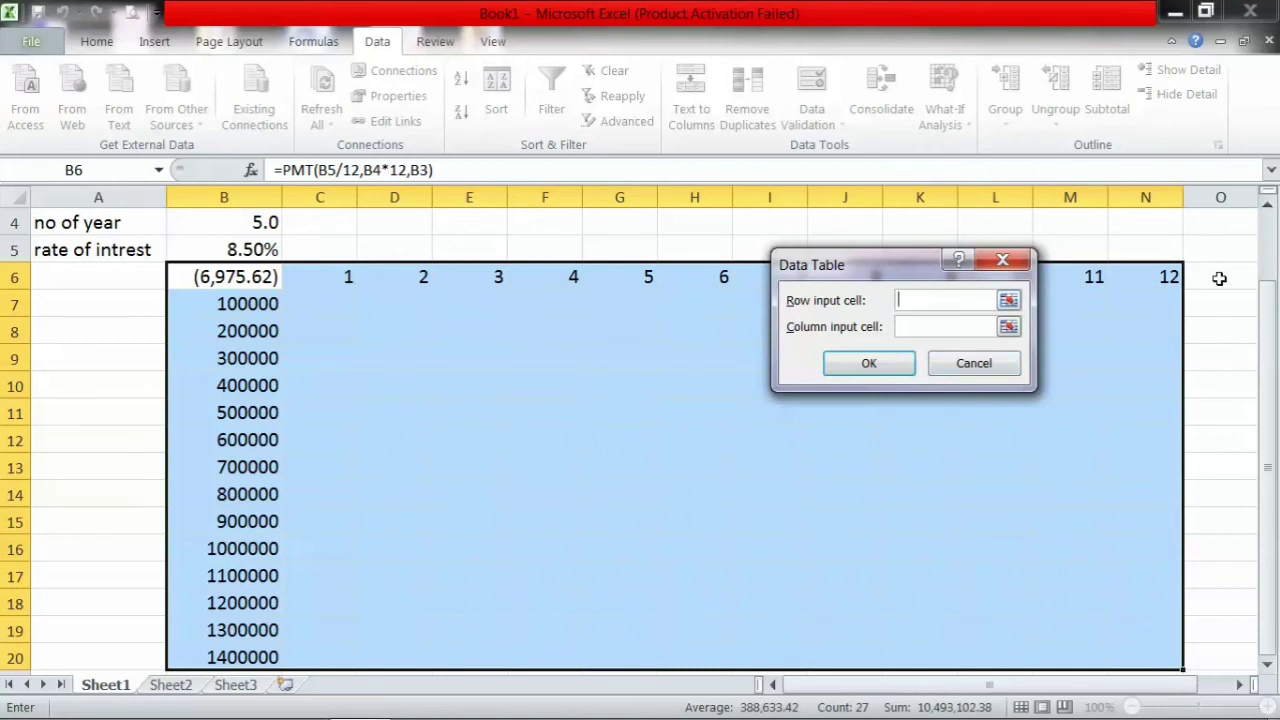
{"action": "left_click", "coordinate": [1267, 205]}
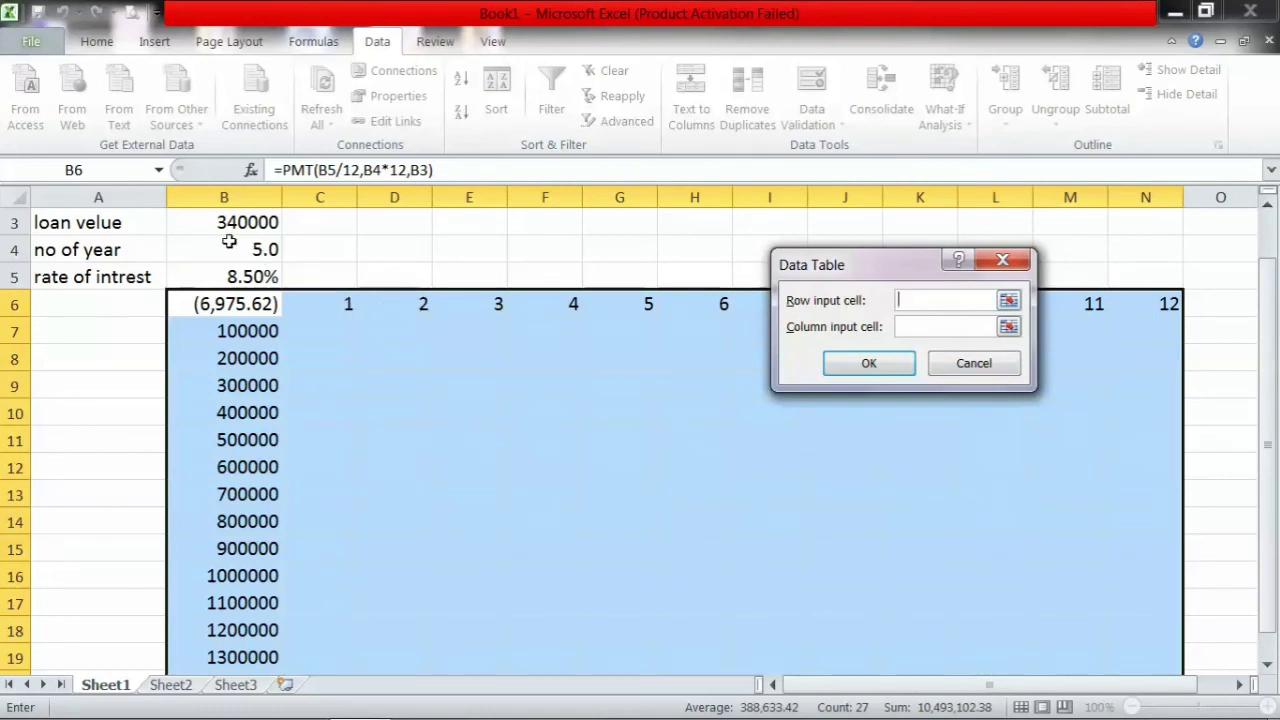
{"action": "left_click", "coordinate": [232, 246]}
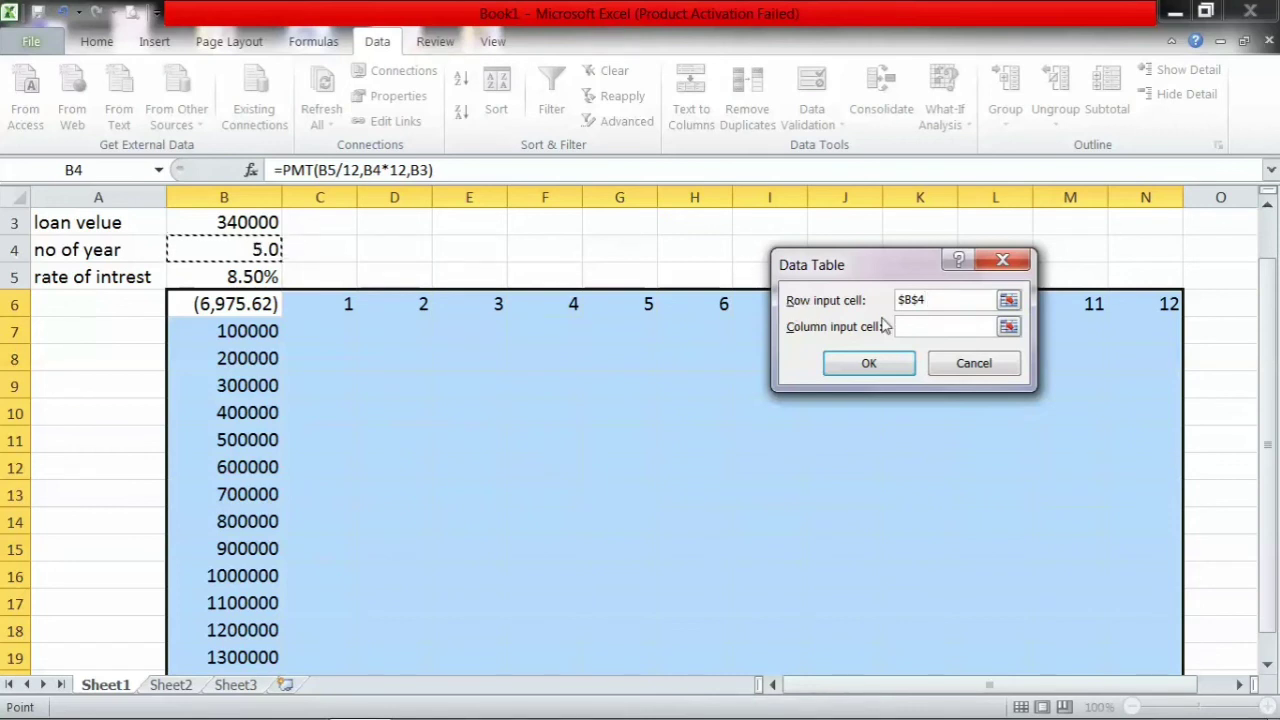
{"action": "left_click", "coordinate": [918, 326]}
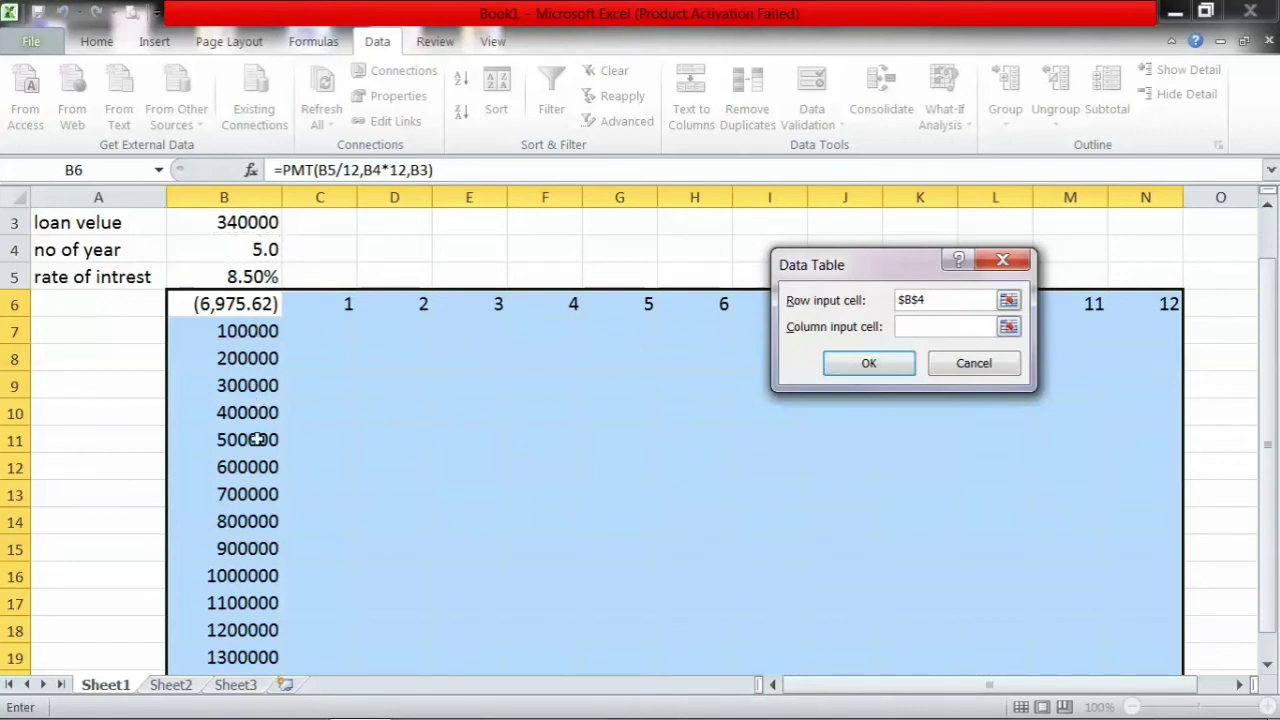
{"action": "left_click", "coordinate": [259, 220]}
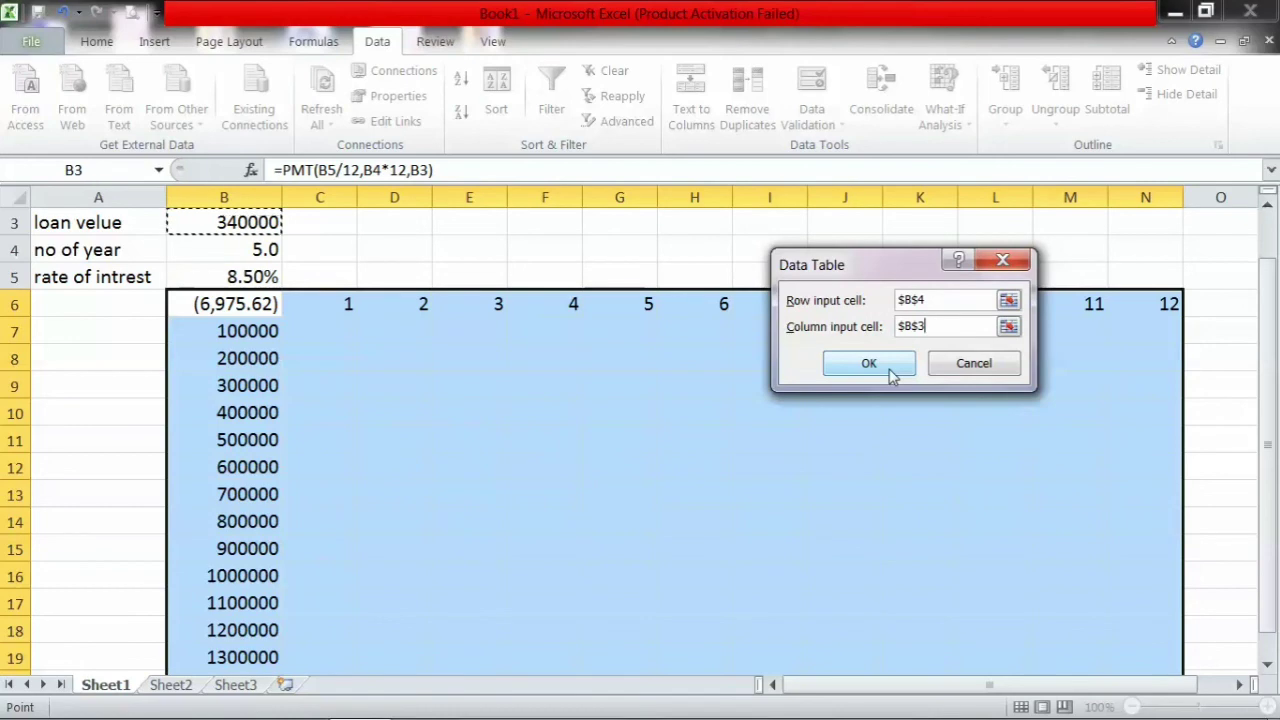
{"action": "left_click", "coordinate": [893, 368]}
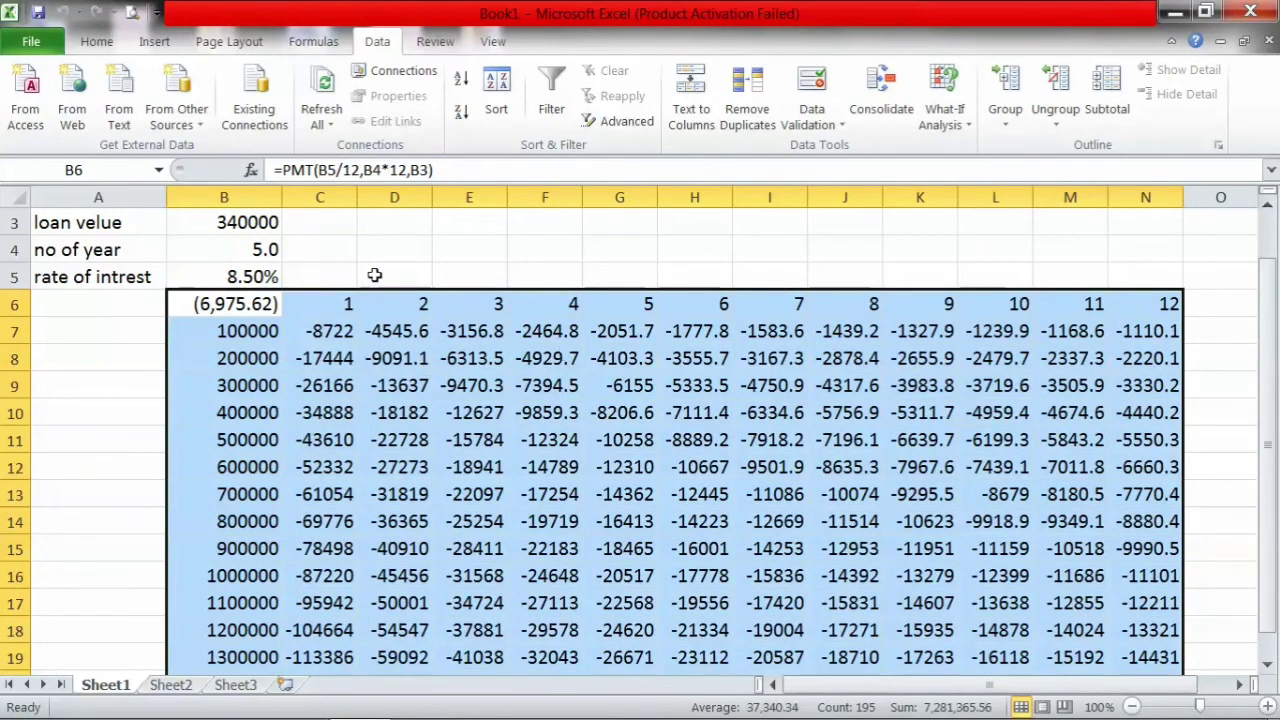
Step: Apply the comma number style to the data table's calculated payments, from C7 across to column N
{"action": "left_click_drag", "start_coordinate": [345, 328], "coordinate": [930, 575]}
{"action": "left_click_drag", "start_coordinate": [1020, 630], "coordinate": [1141, 670]}
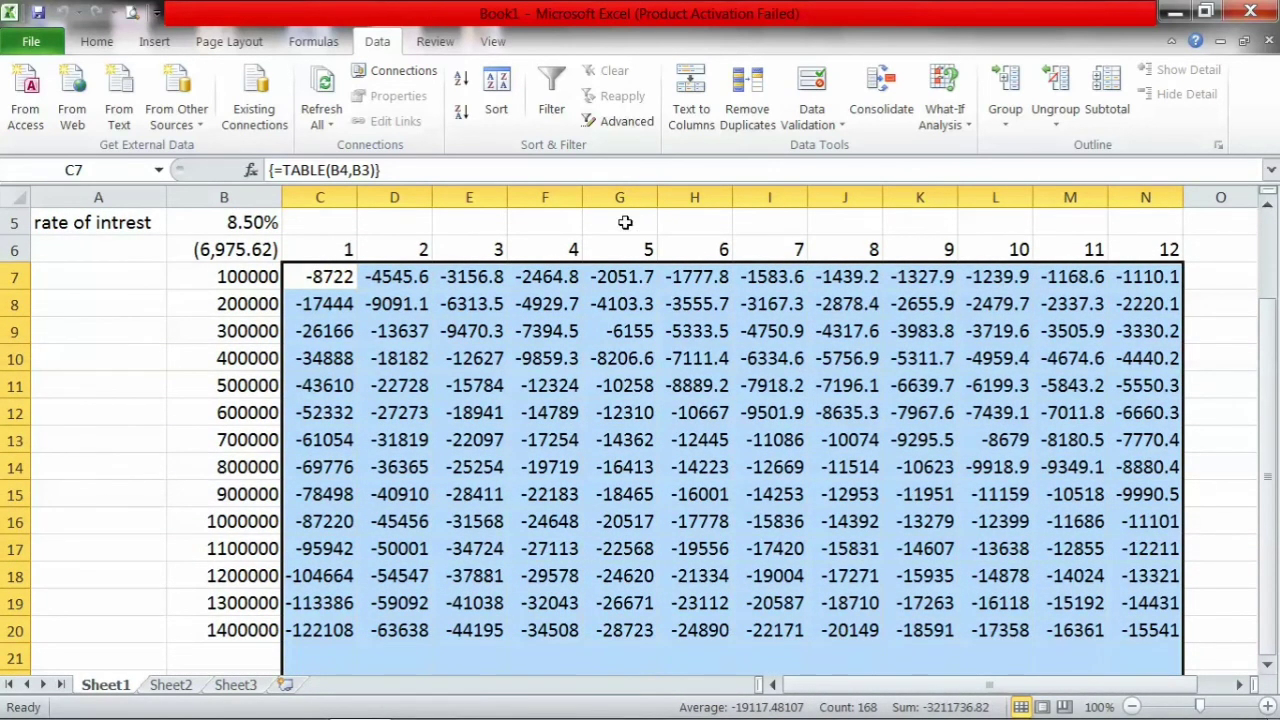
{"action": "left_click", "coordinate": [97, 41]}
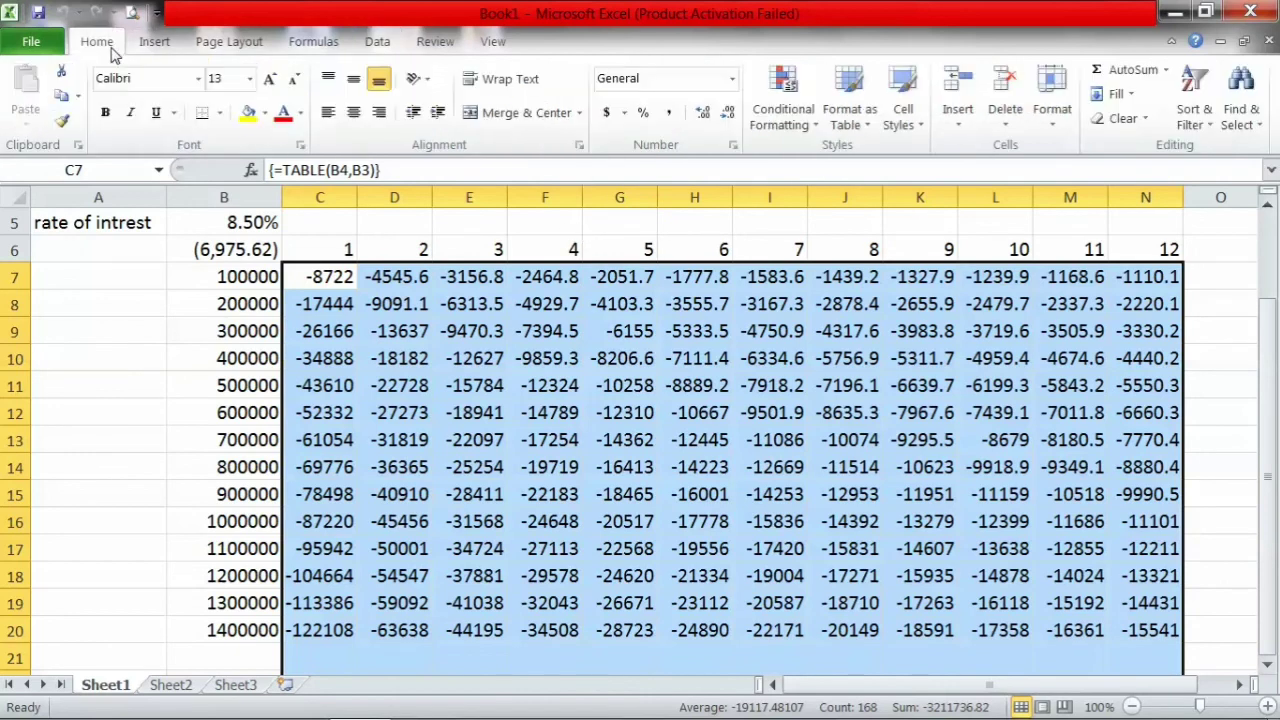
{"action": "left_click", "coordinate": [669, 112]}
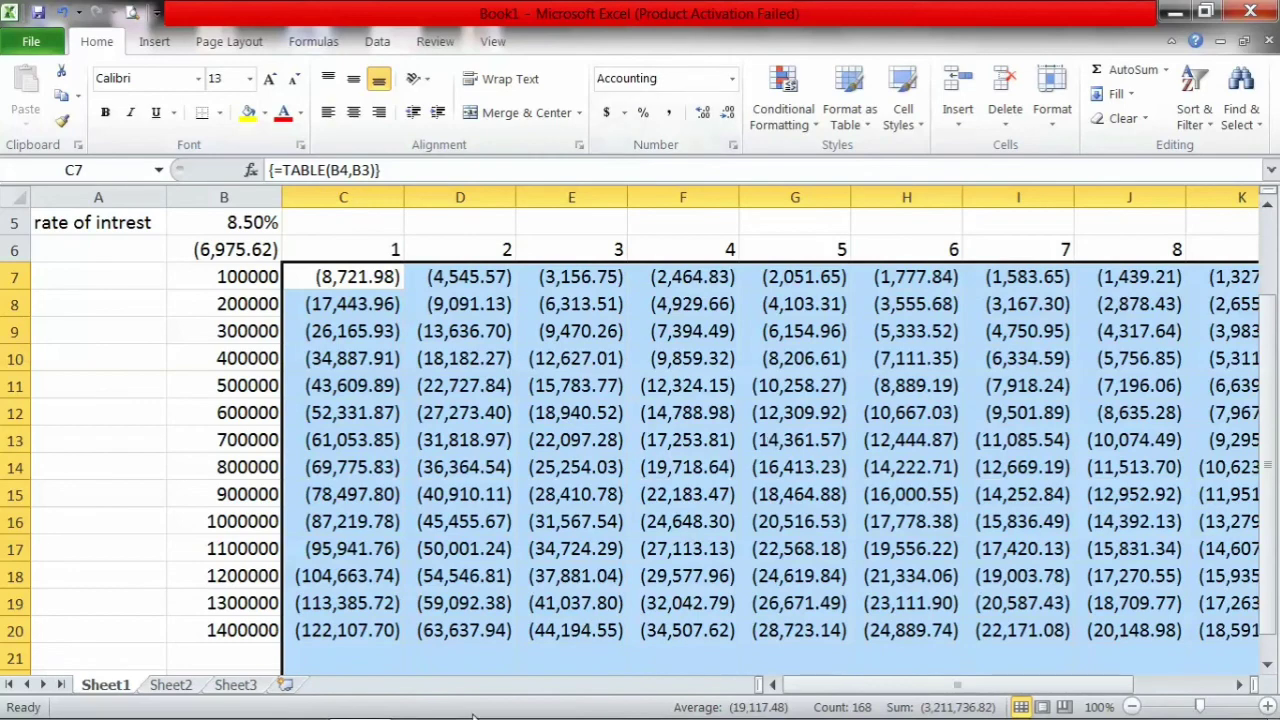
{"action": "left_click", "coordinate": [390, 500]}
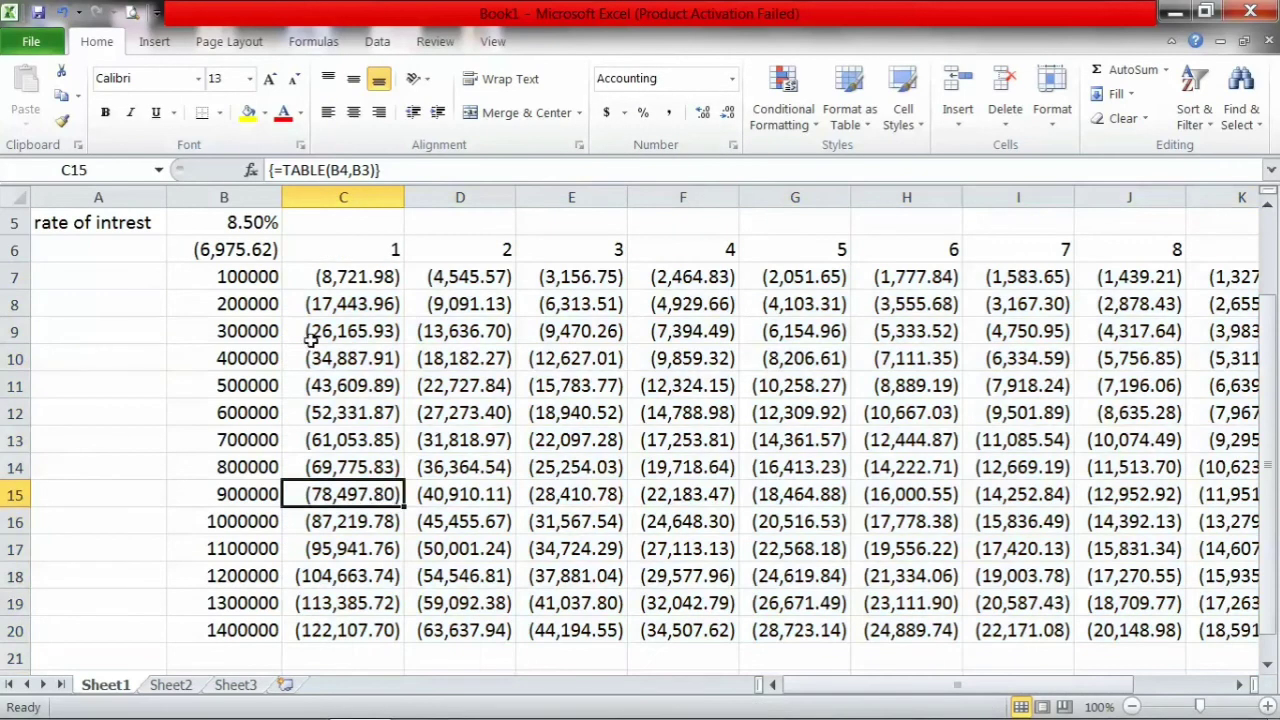
Step: Examine the payments for the 100000 to 400000 loans over terms of one to five years
{"action": "left_click", "coordinate": [224, 280]}
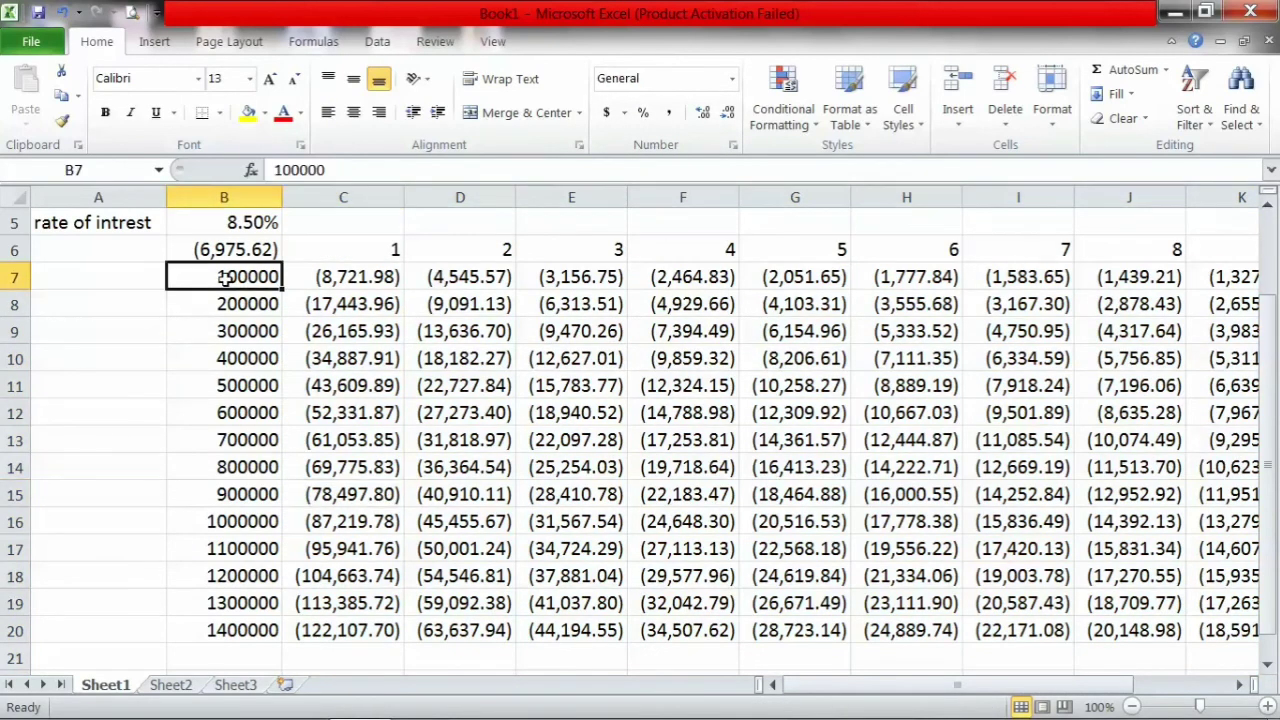
{"action": "left_click", "coordinate": [370, 283]}
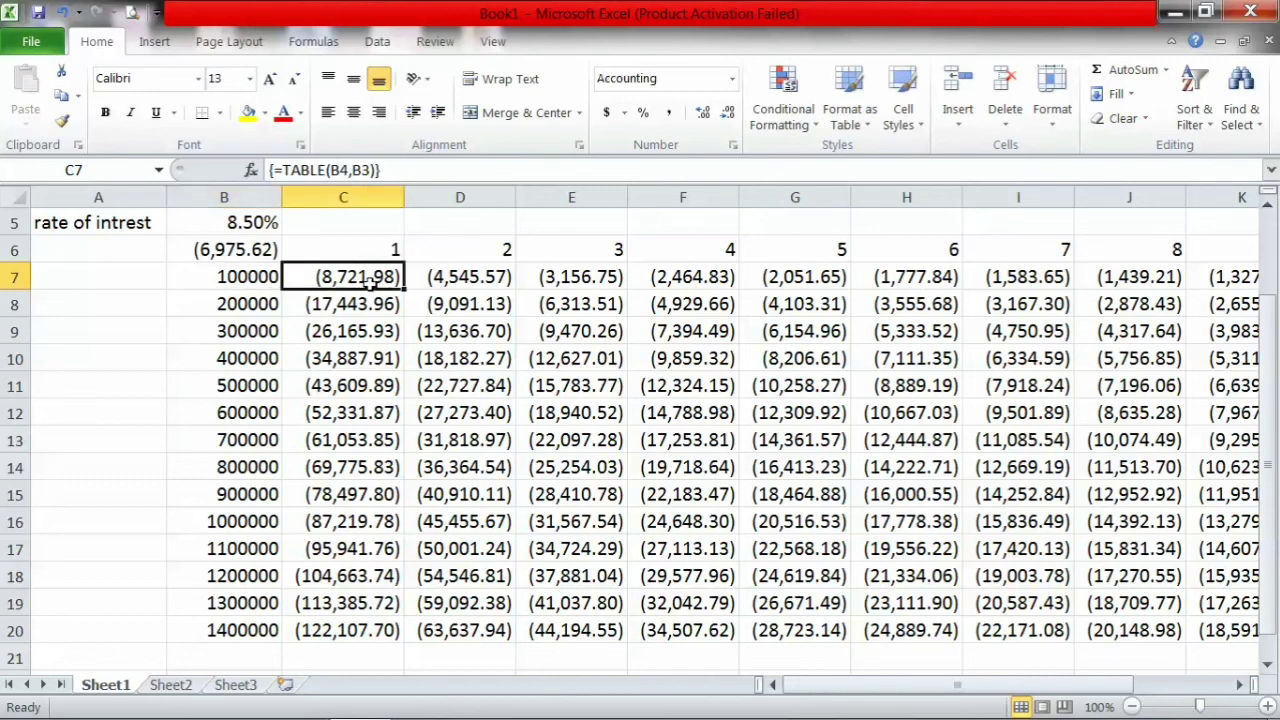
{"action": "key", "text": "Down"}
{"action": "key", "text": "Down"}
{"action": "key", "text": "Down"}
{"action": "key", "text": "Right"}
{"action": "key", "text": "Right"}
{"action": "key", "text": "Right"}
{"action": "key", "text": "Right"}
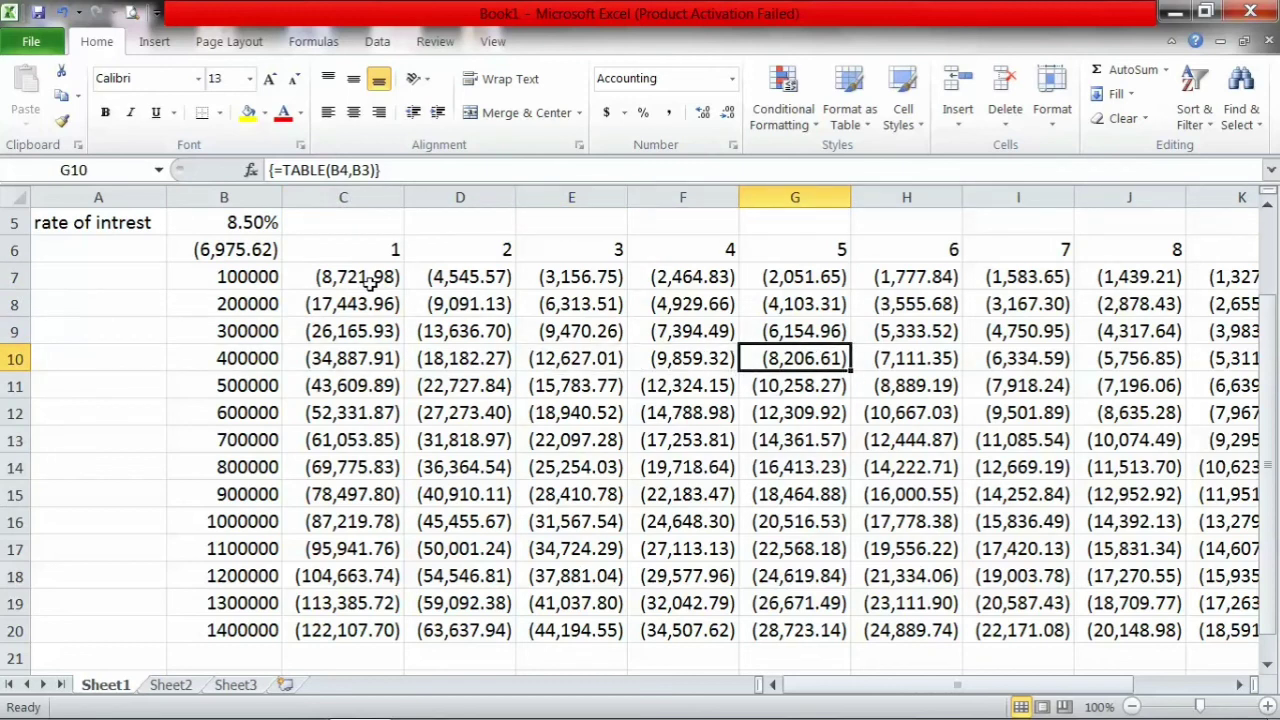
{"action": "key", "text": "Up"}
{"action": "key", "text": "Up"}
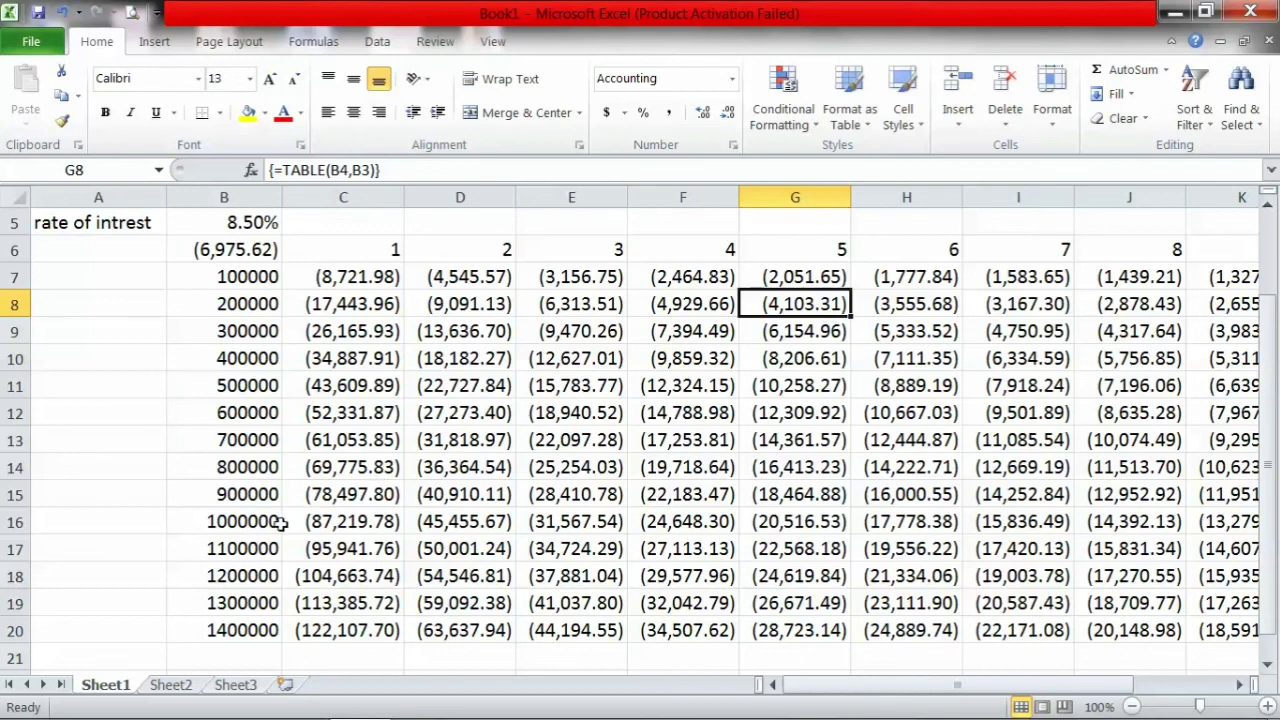
Step: Examine how the payment for the 1000000 loan changes across terms from 5 to 11 years
{"action": "left_click", "coordinate": [837, 522]}
{"action": "key", "text": "Right"}
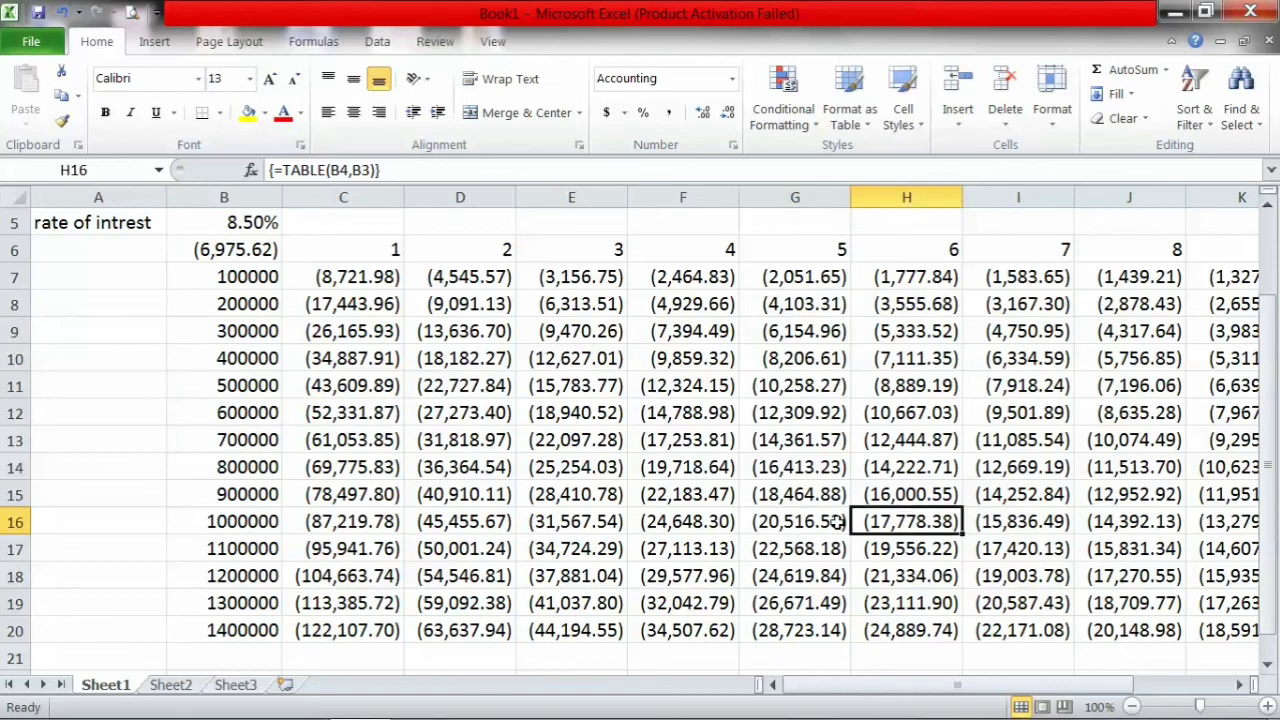
{"action": "key", "text": "Right"}
{"action": "key", "text": "Right"}
{"action": "key", "text": "Right"}
{"action": "key", "text": "Right"}
{"action": "key", "text": "Right"}
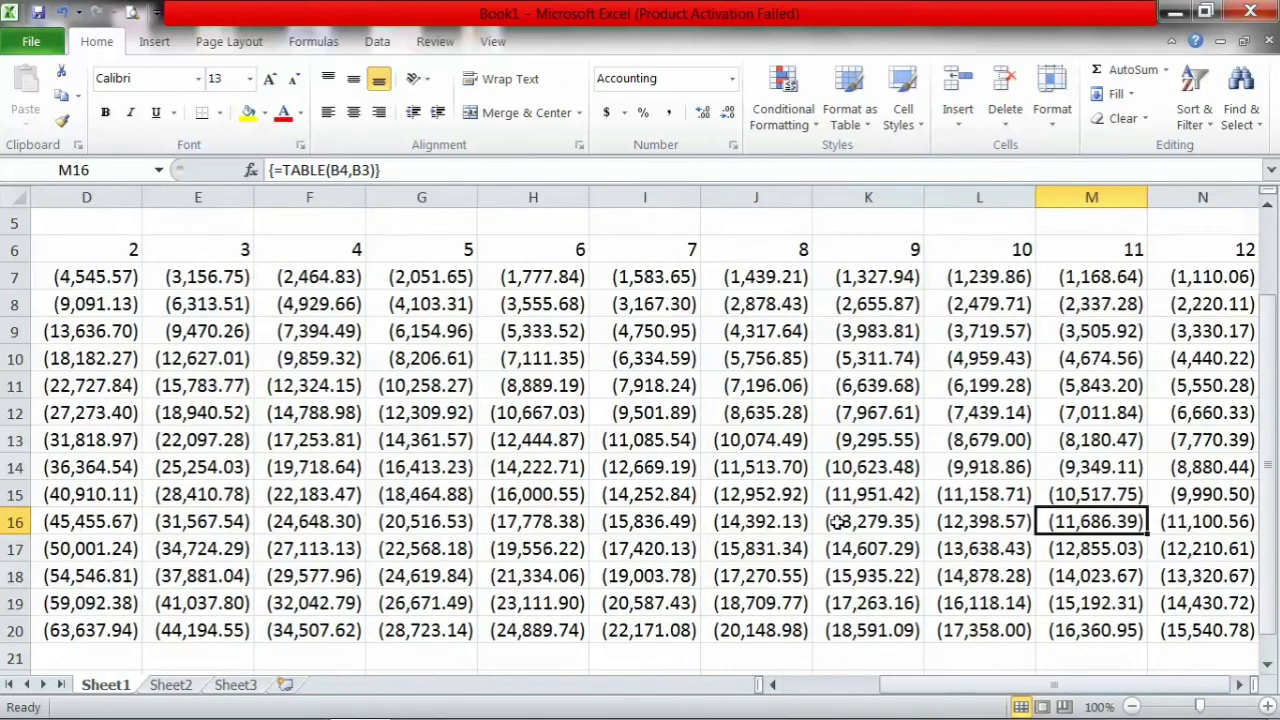
{"action": "key", "text": "Left"}
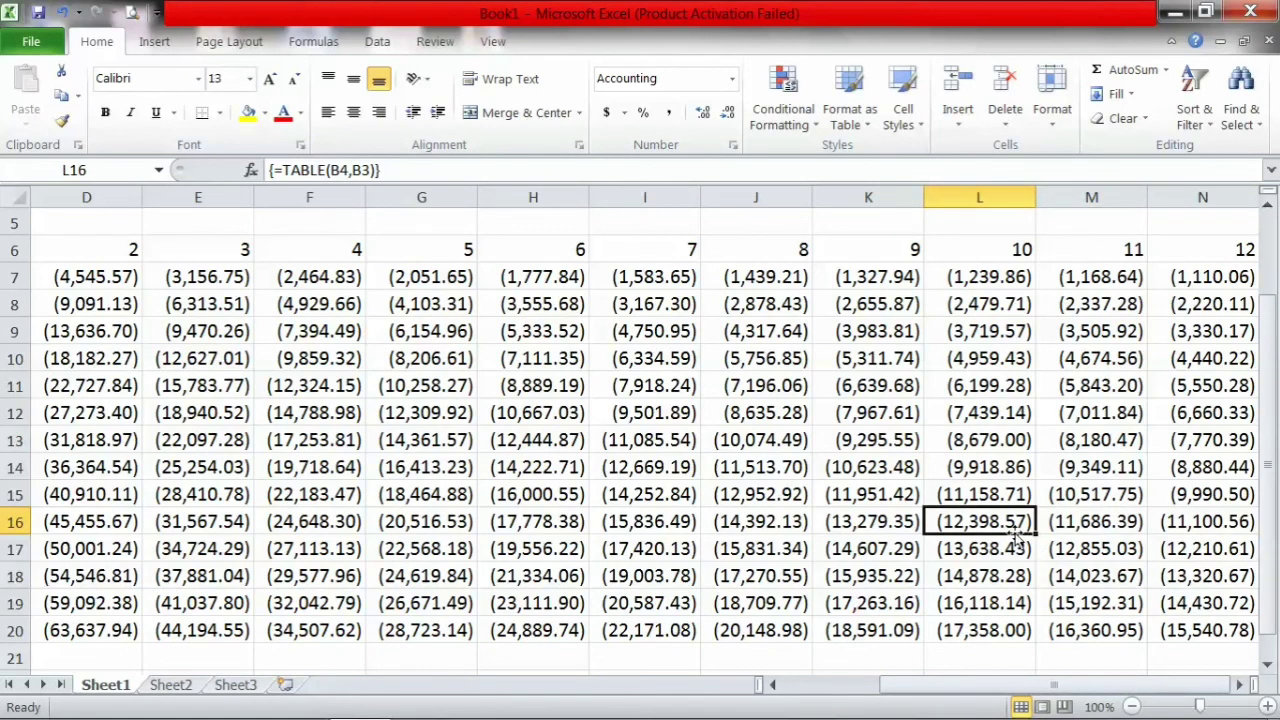
{"action": "left_click", "coordinate": [815, 686]}
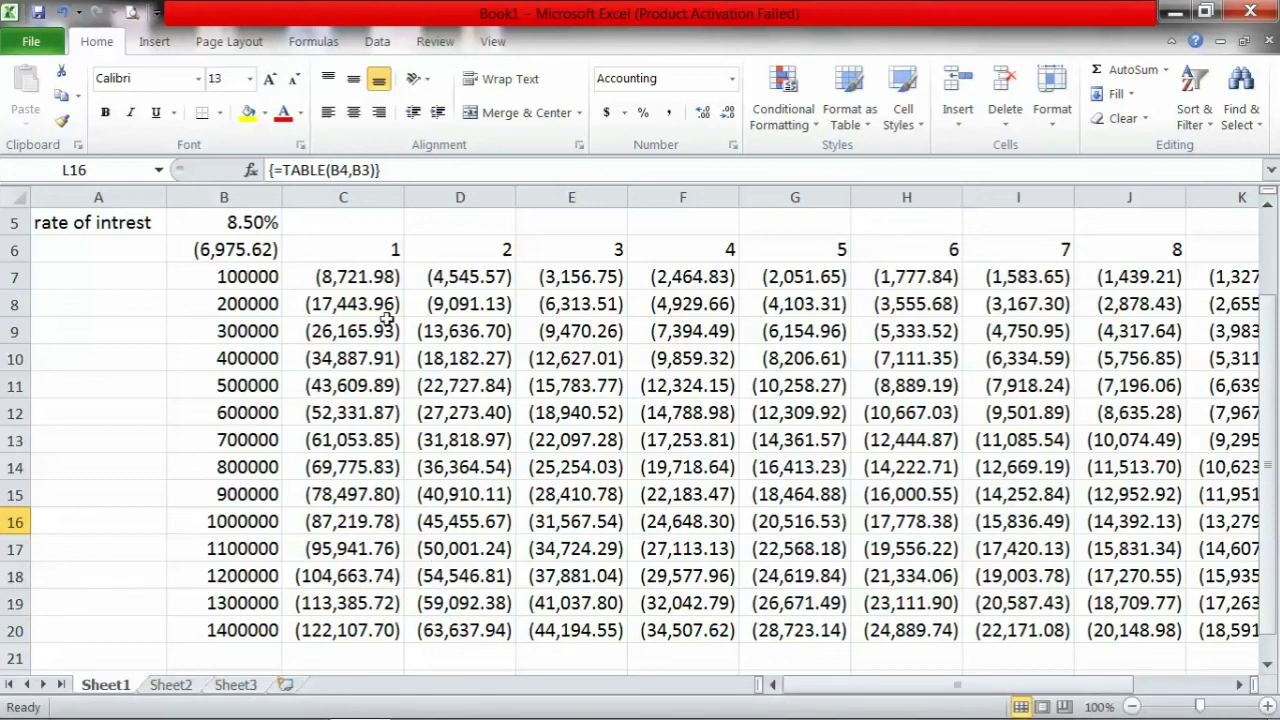
Step: Change the second loan amount in the data table, cell B8, to 500000
{"action": "left_click", "coordinate": [246, 311]}
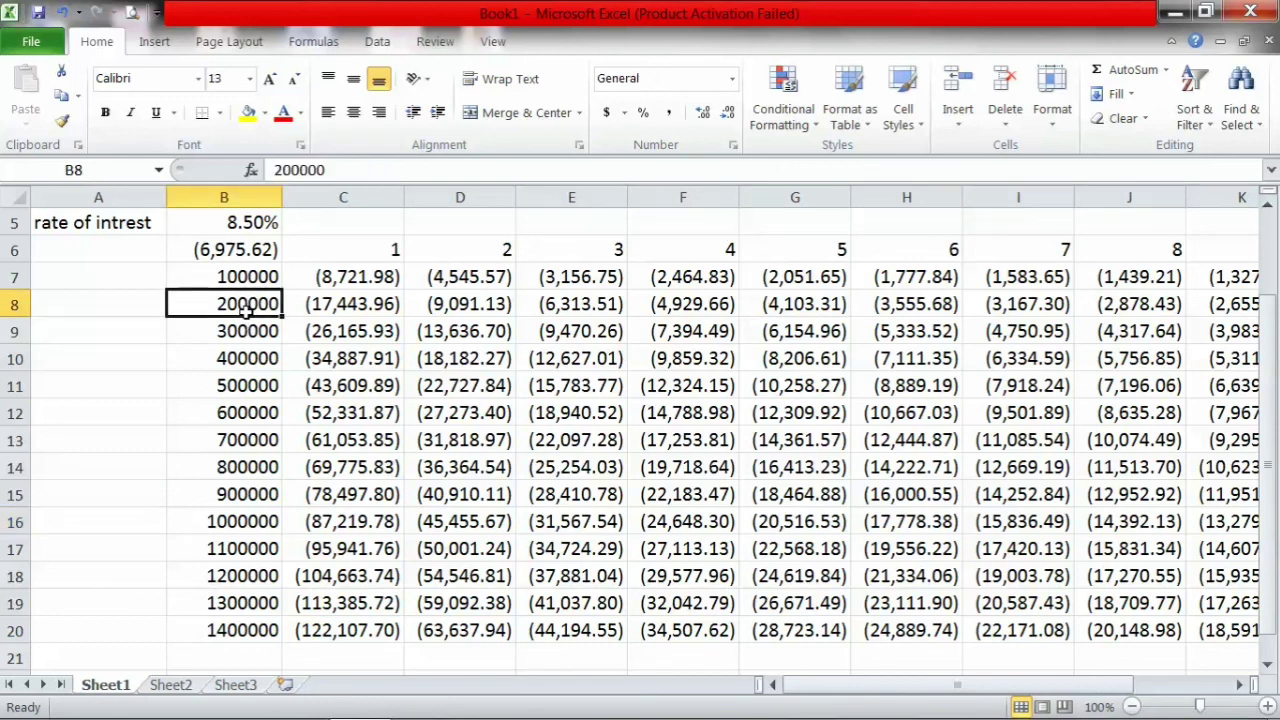
{"action": "type", "text": "5"}
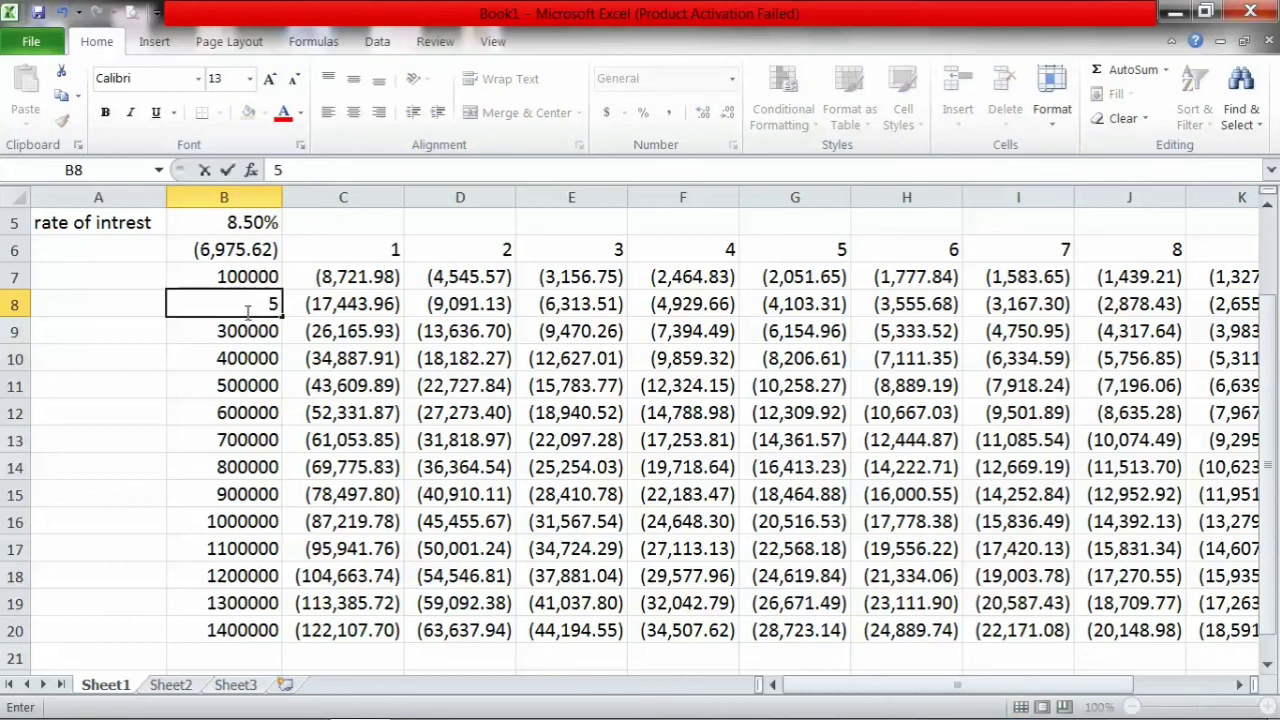
{"action": "type", "text": "00000"}
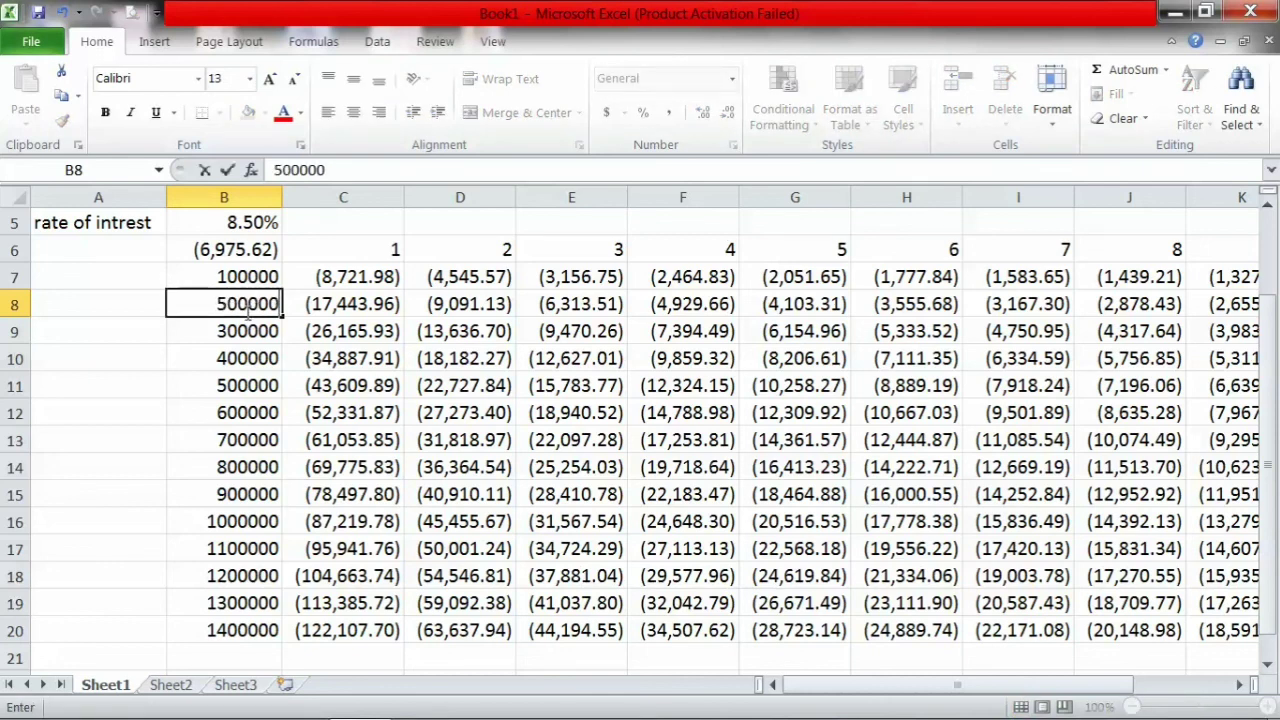
{"action": "key", "text": "Return"}
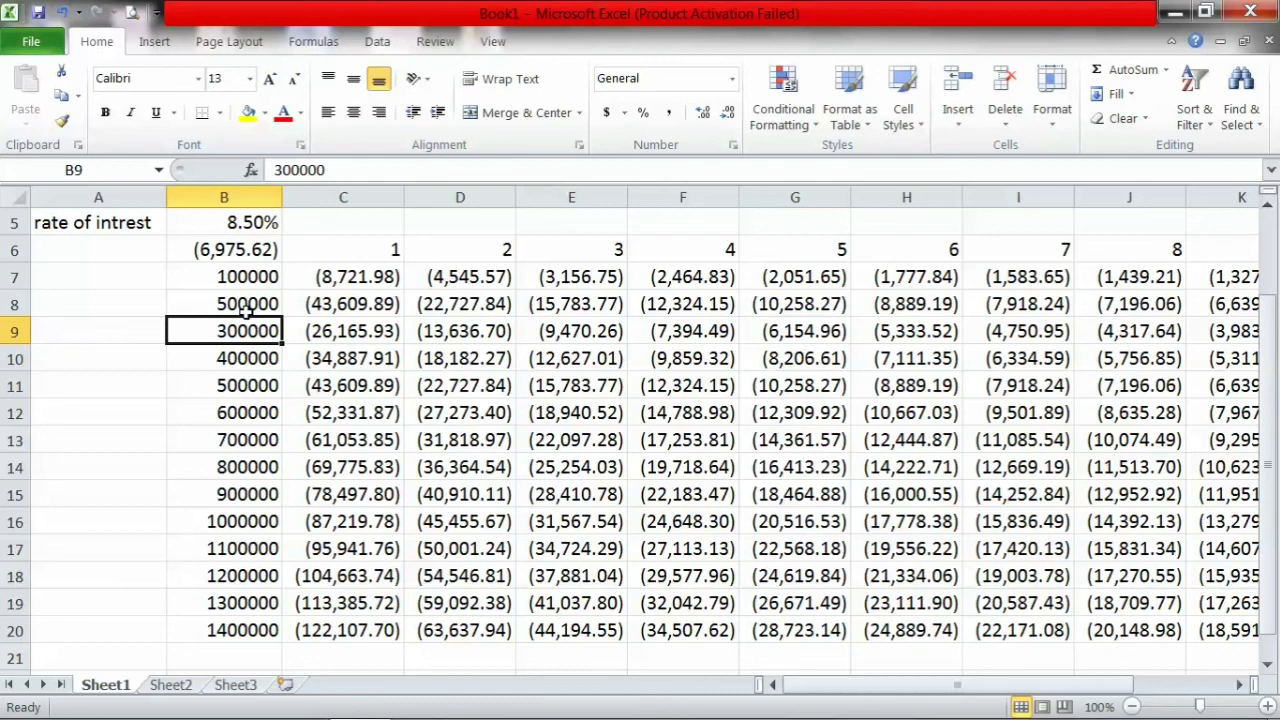
Step: Restore the loan amount in cell B8 to 200000
{"action": "left_click", "coordinate": [249, 297]}
{"action": "type", "text": "200"}
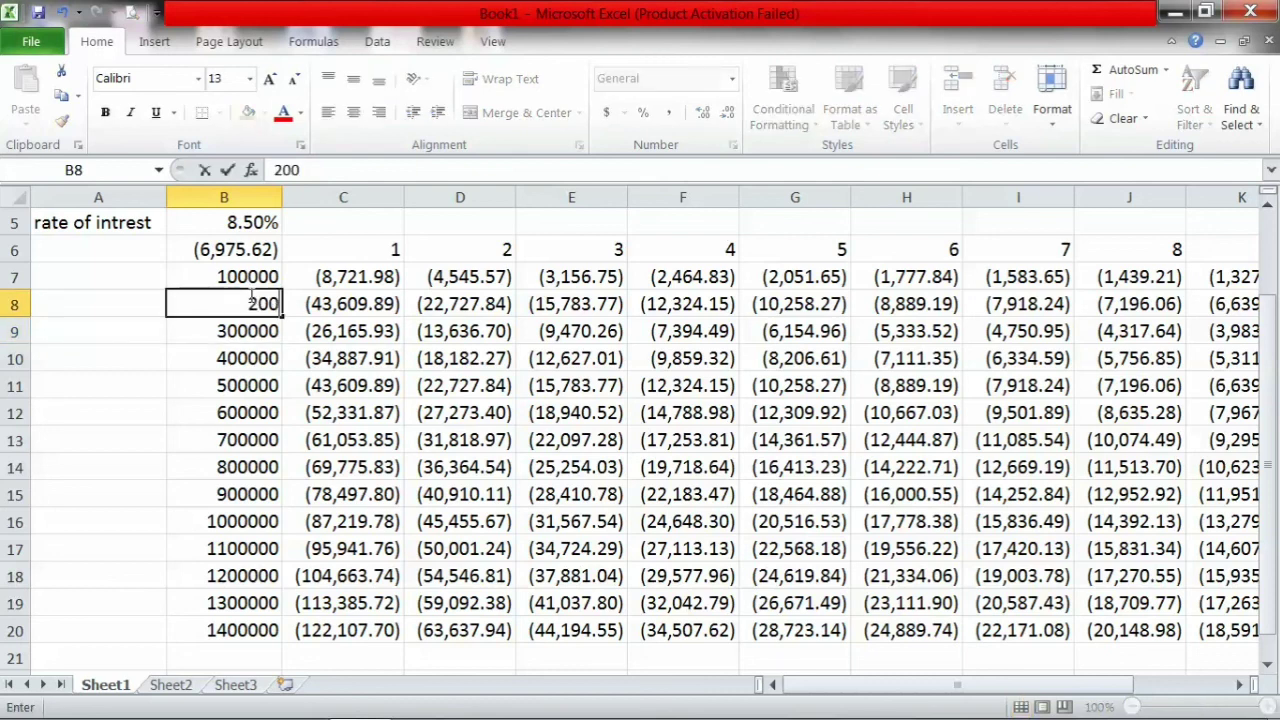
{"action": "type", "text": "000"}
{"action": "key", "text": "Return"}
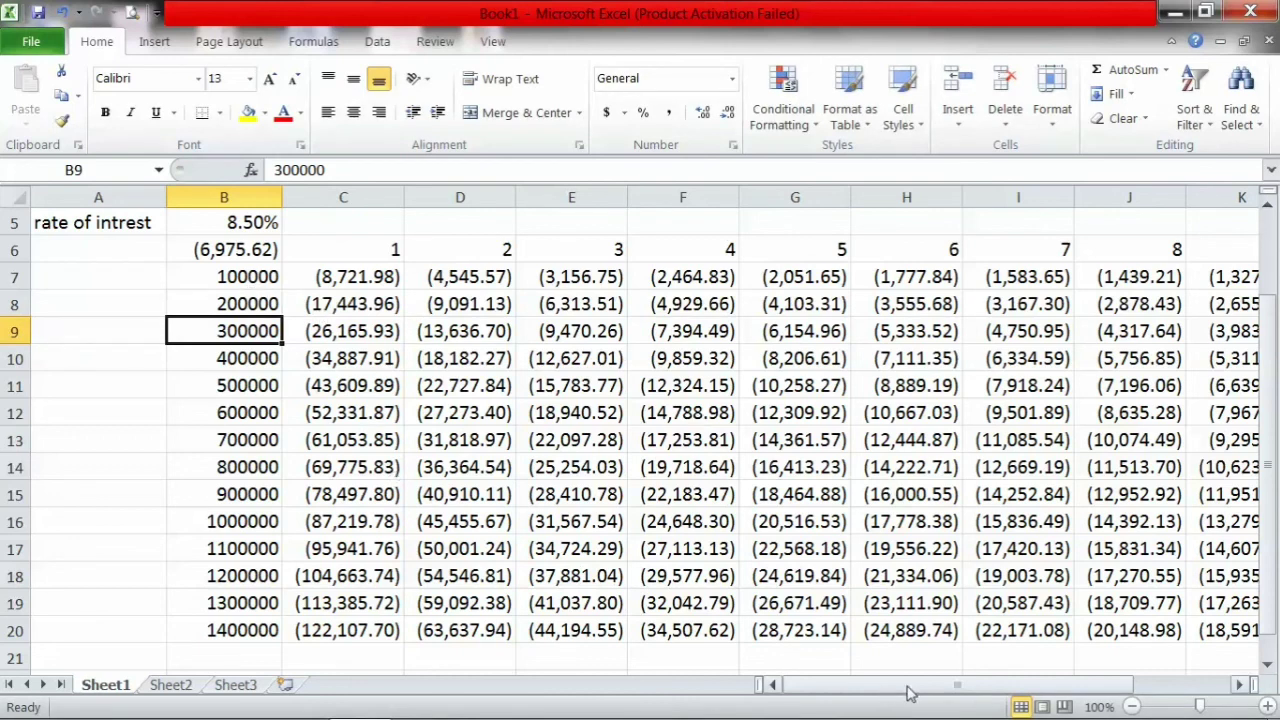
{"action": "left_click", "coordinate": [1197, 688]}
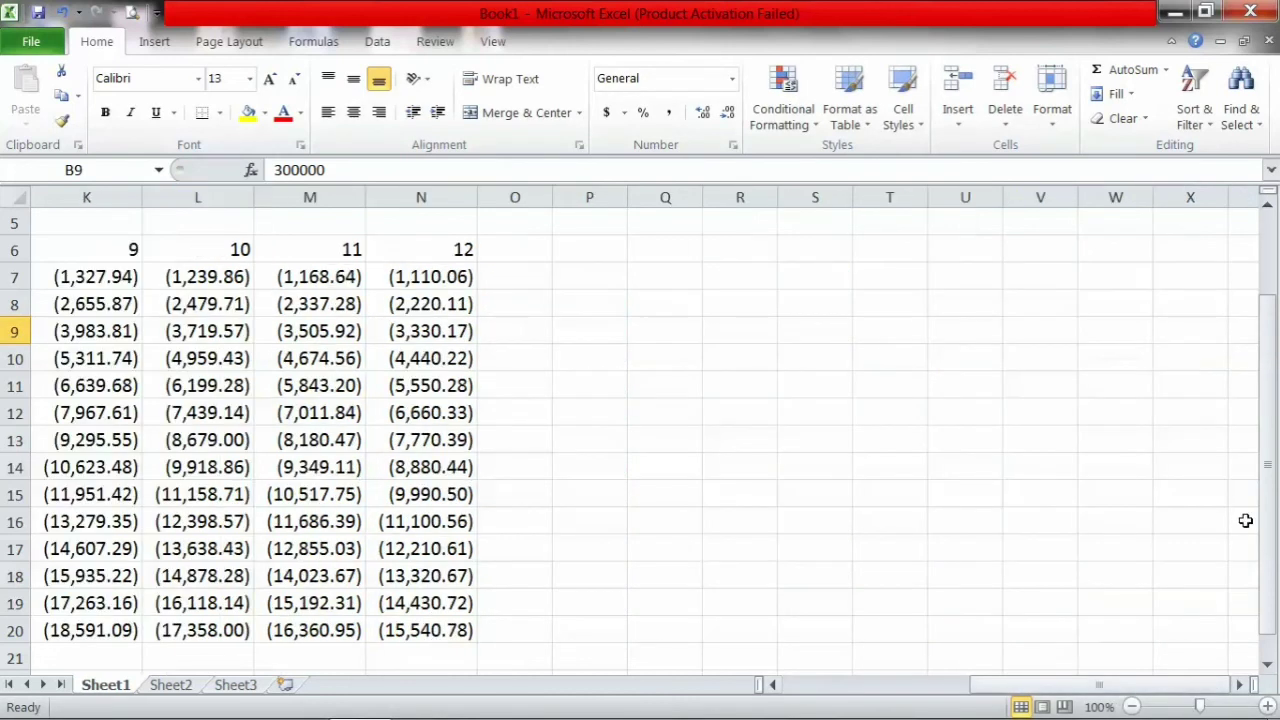
{"action": "left_click", "coordinate": [1270, 265]}
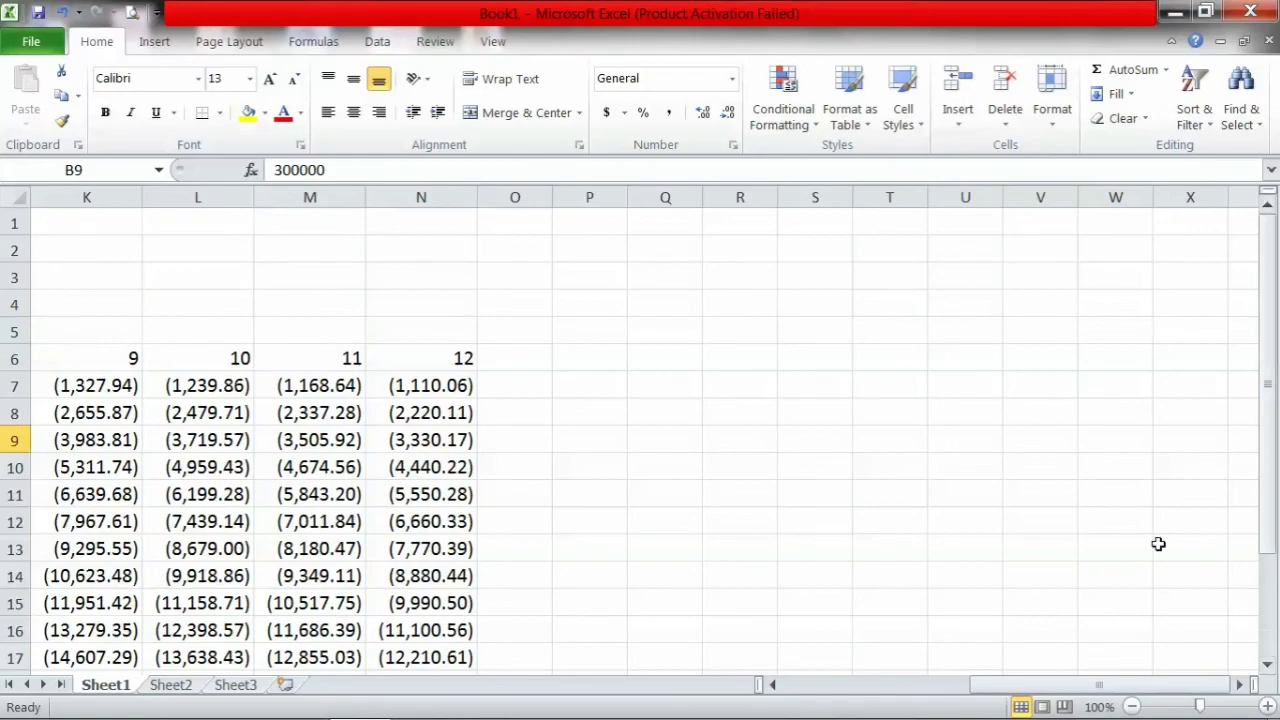
{"action": "left_click", "coordinate": [883, 688]}
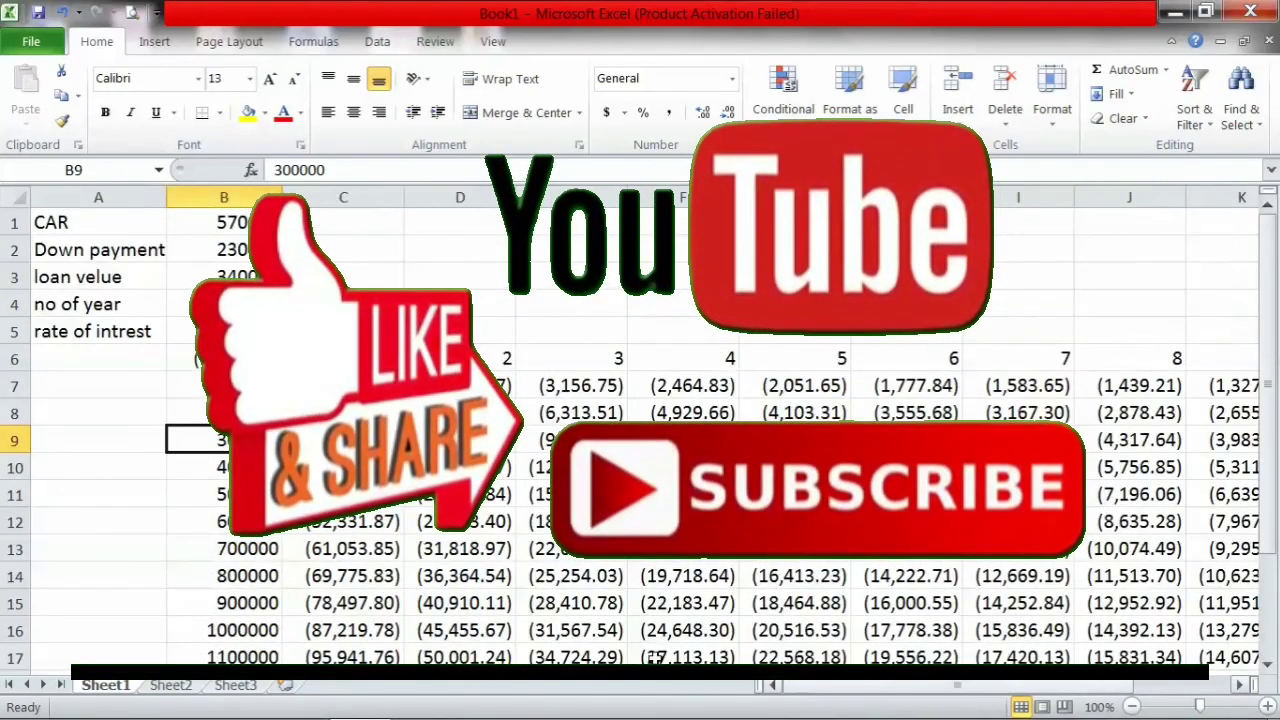